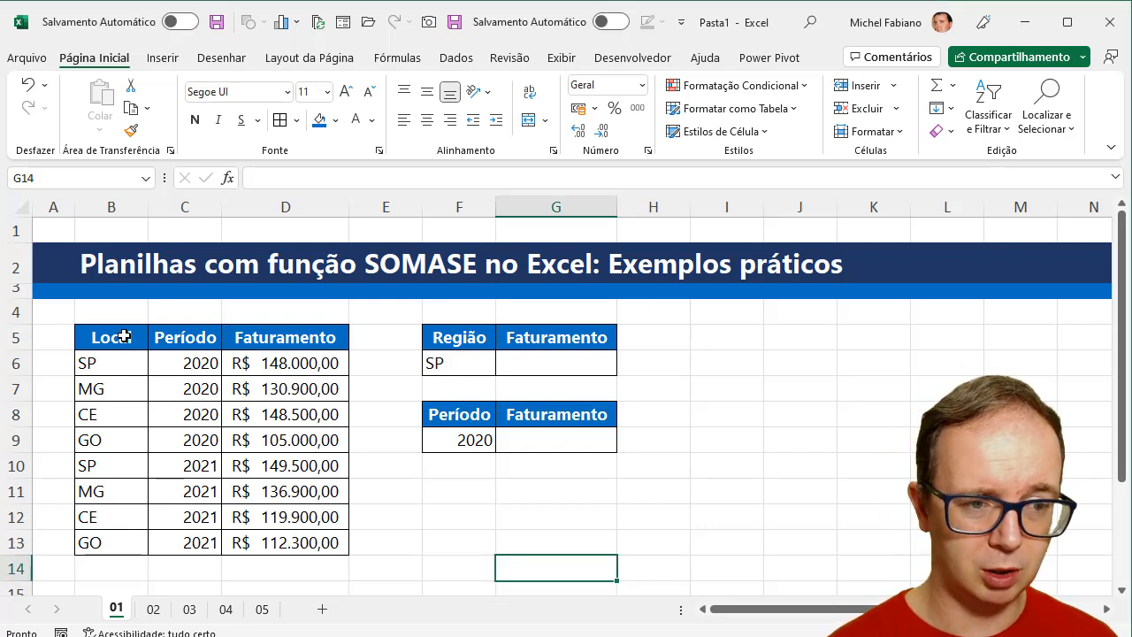
- Highlight the Local, Período and Faturamento columns of the source table one after another to review its structure
left_click_drag(125, 342, 124, 544)
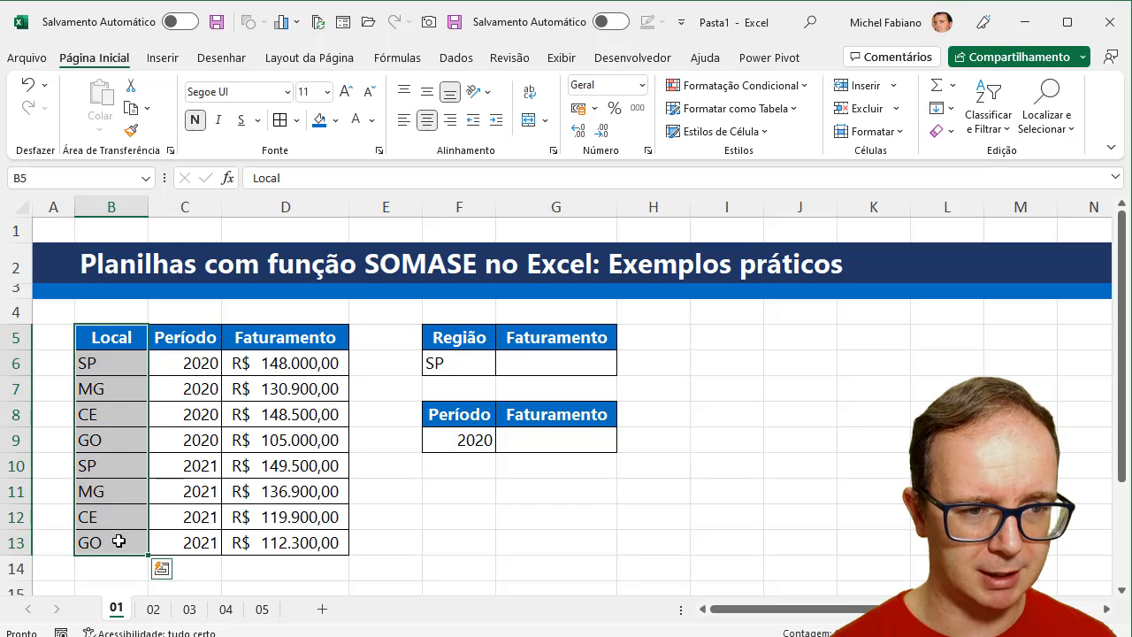
left_click_drag(207, 336, 197, 543)
left_click_drag(328, 336, 308, 548)
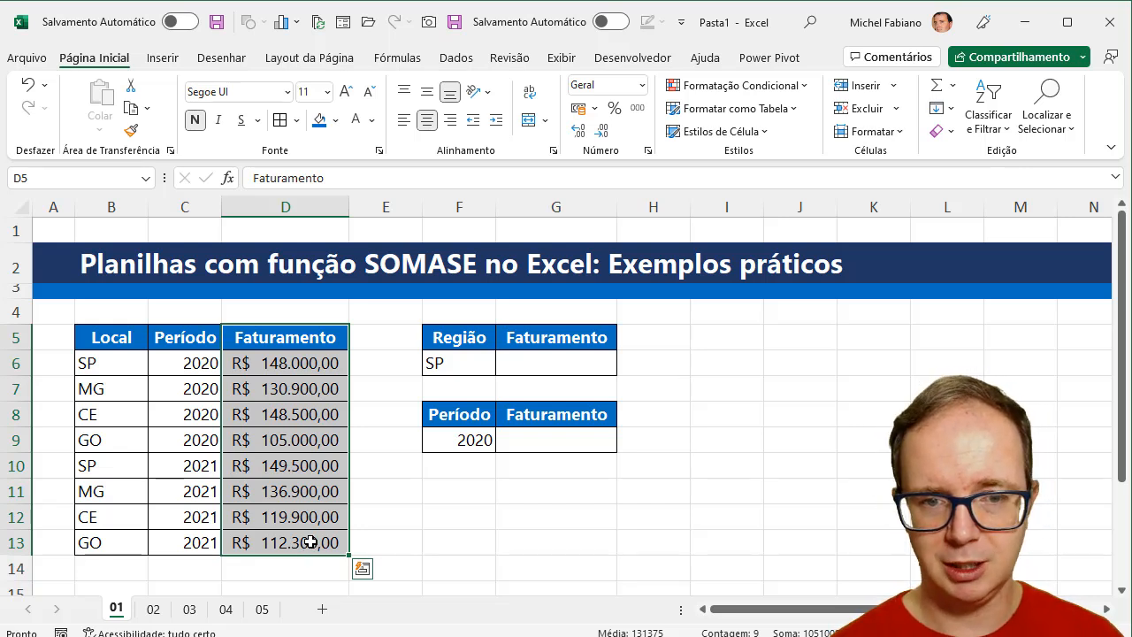
- Enter =somase(B6:B13;F6;D6:D13) in G6 to total the revenue of the region given in F6
left_click(565, 361)
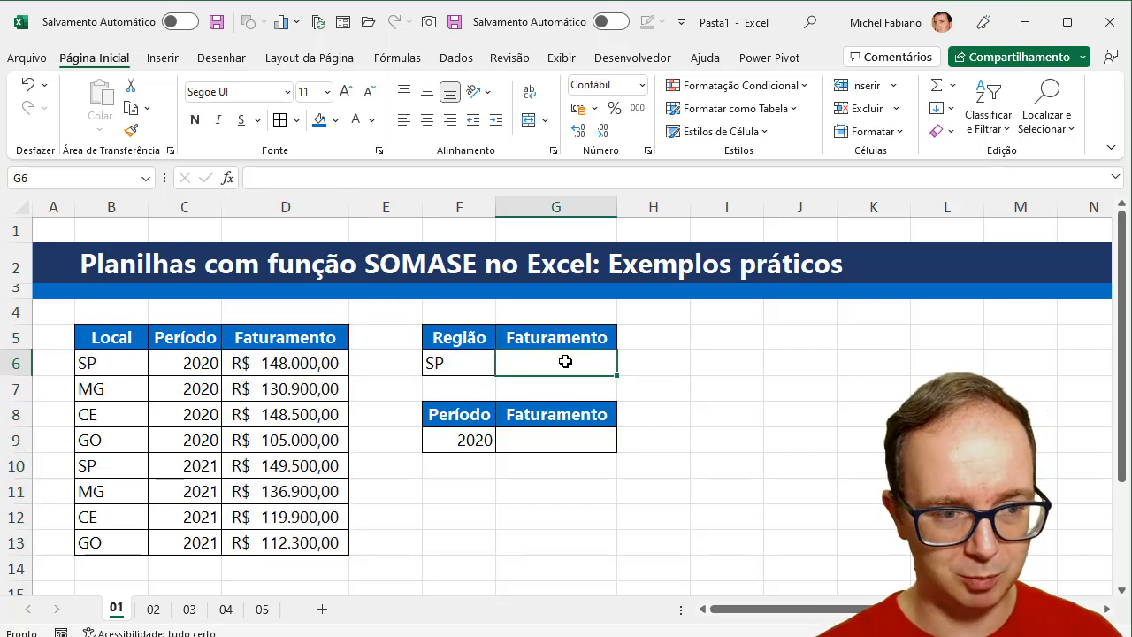
type("=somase")
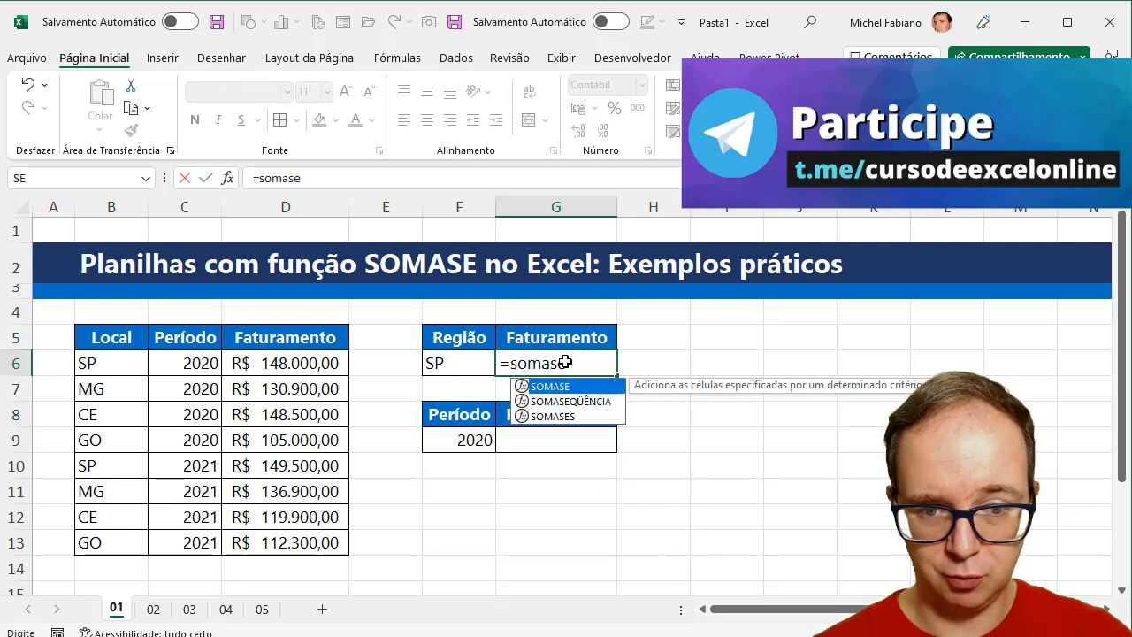
type("(")
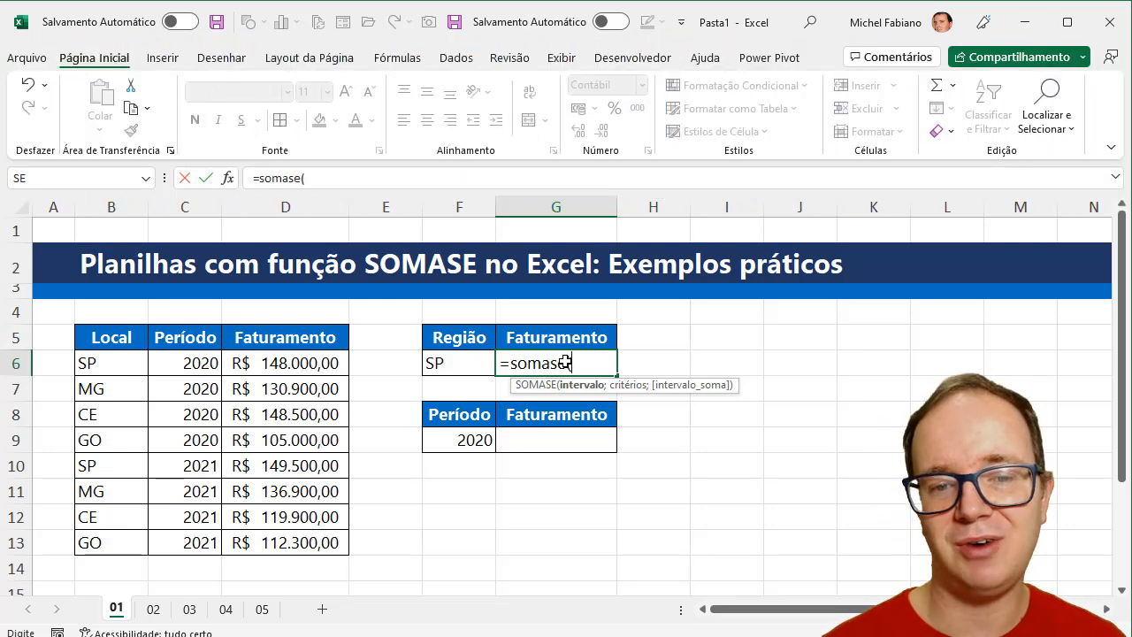
left_click_drag(110, 363, 106, 534)
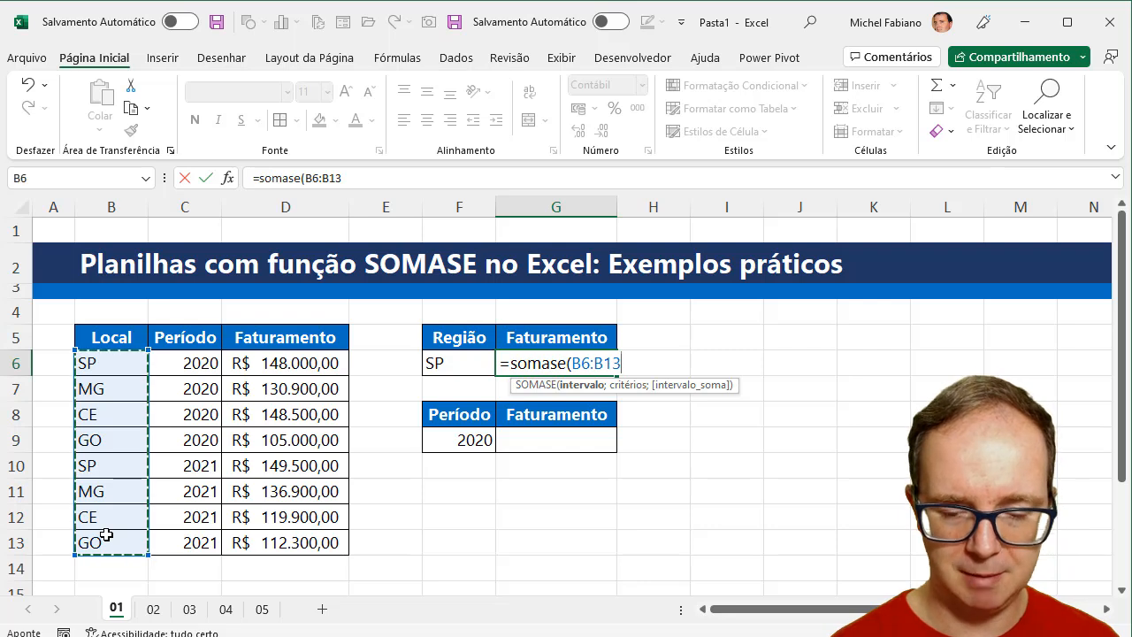
type(";")
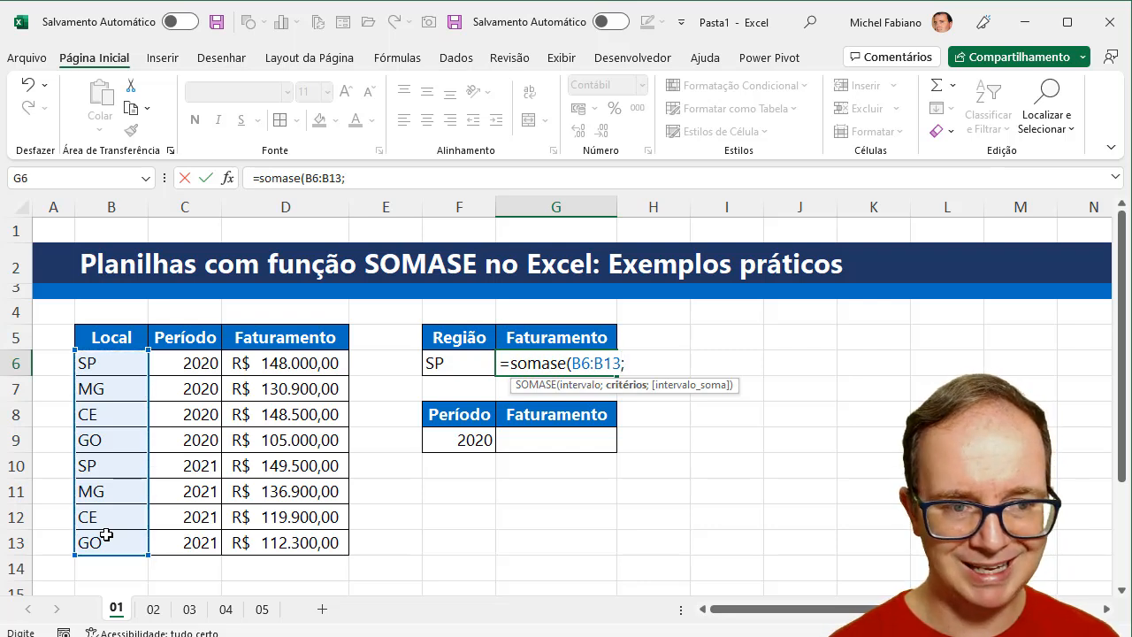
left_click(452, 370)
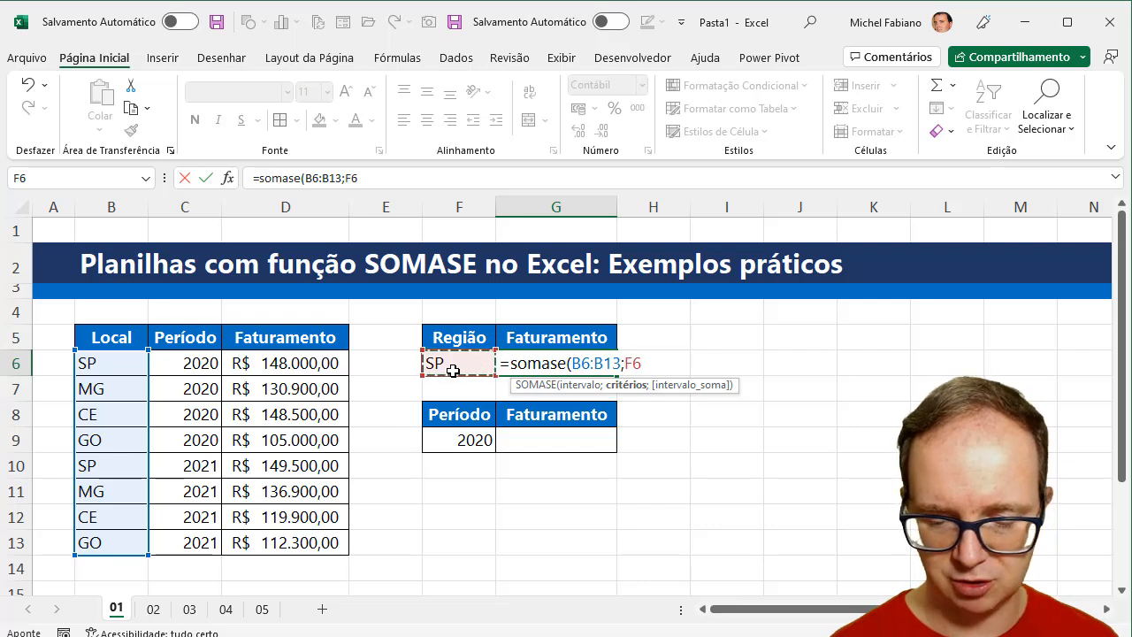
type(";")
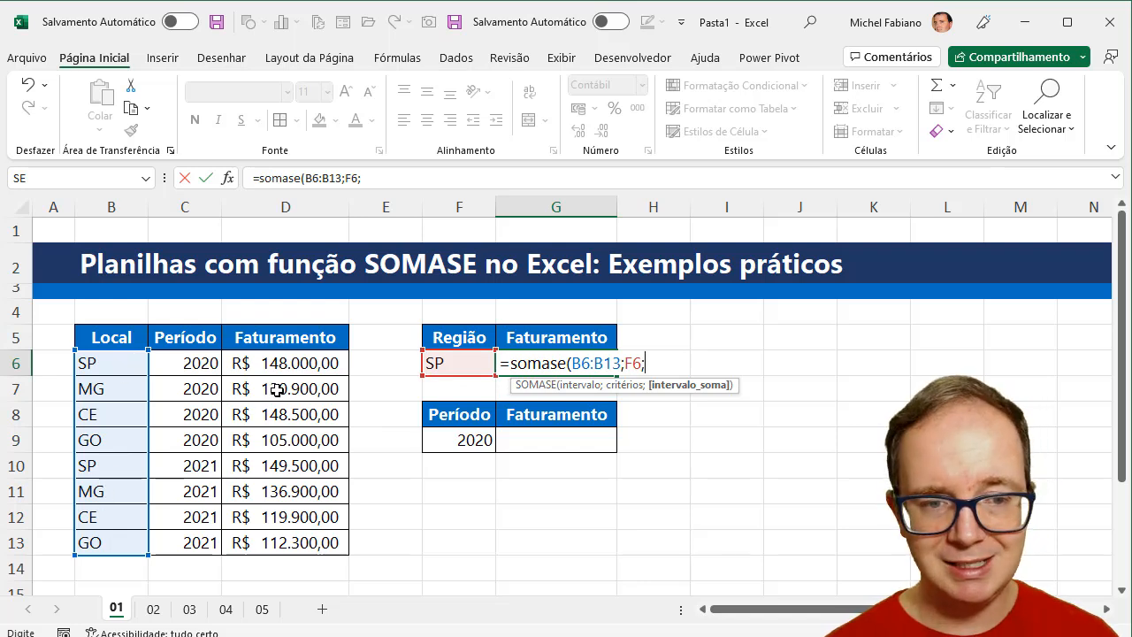
left_click_drag(310, 366, 299, 537)
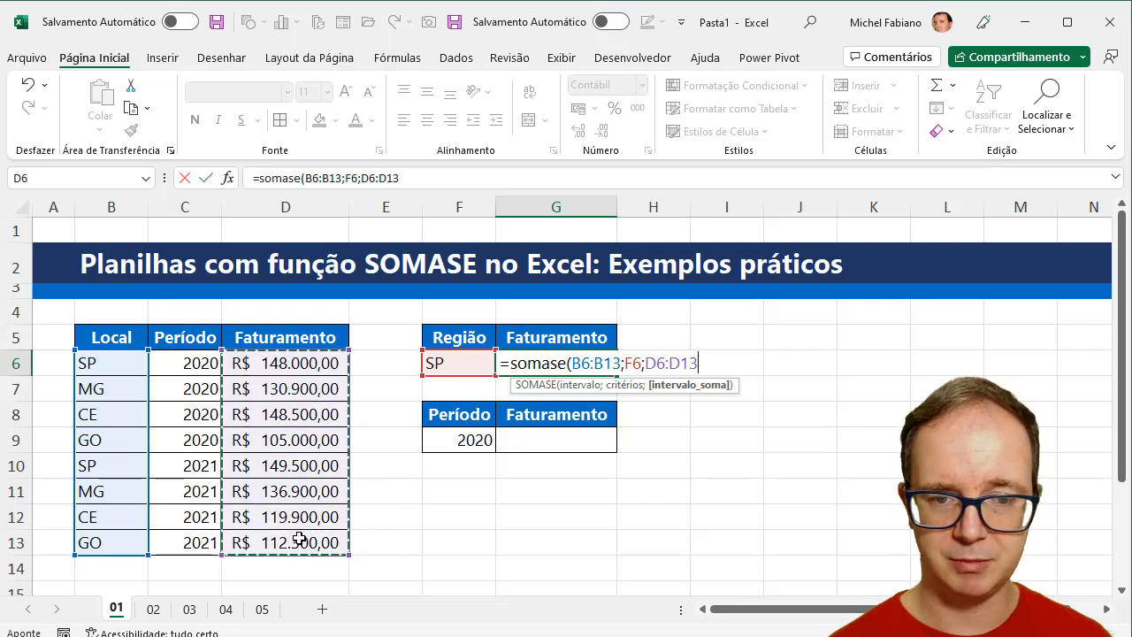
type(")")
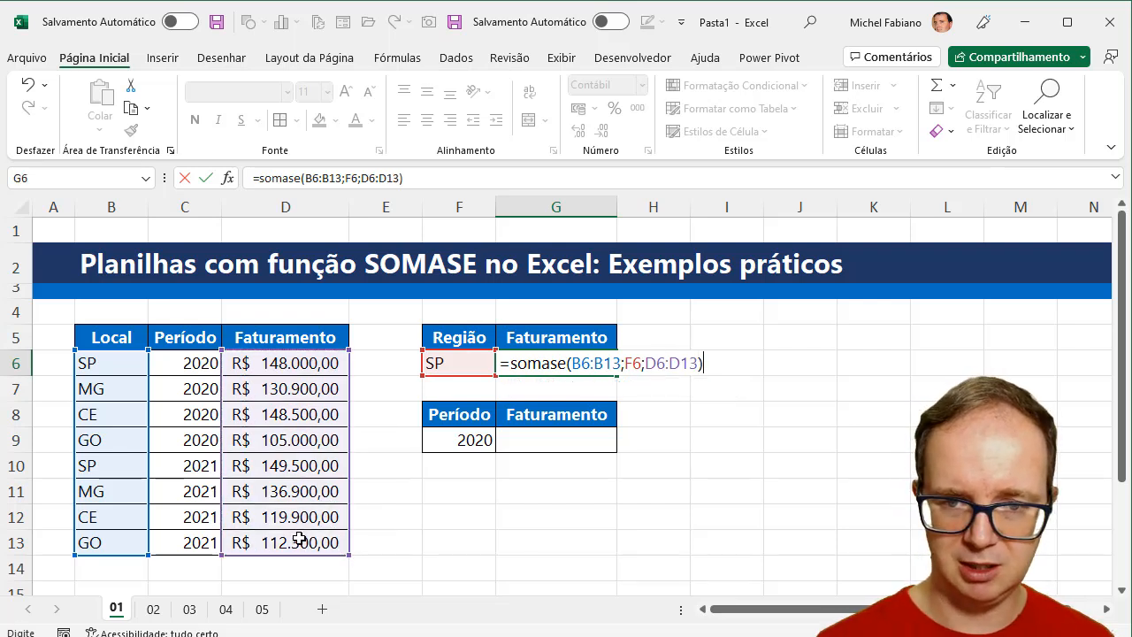
key("Return")
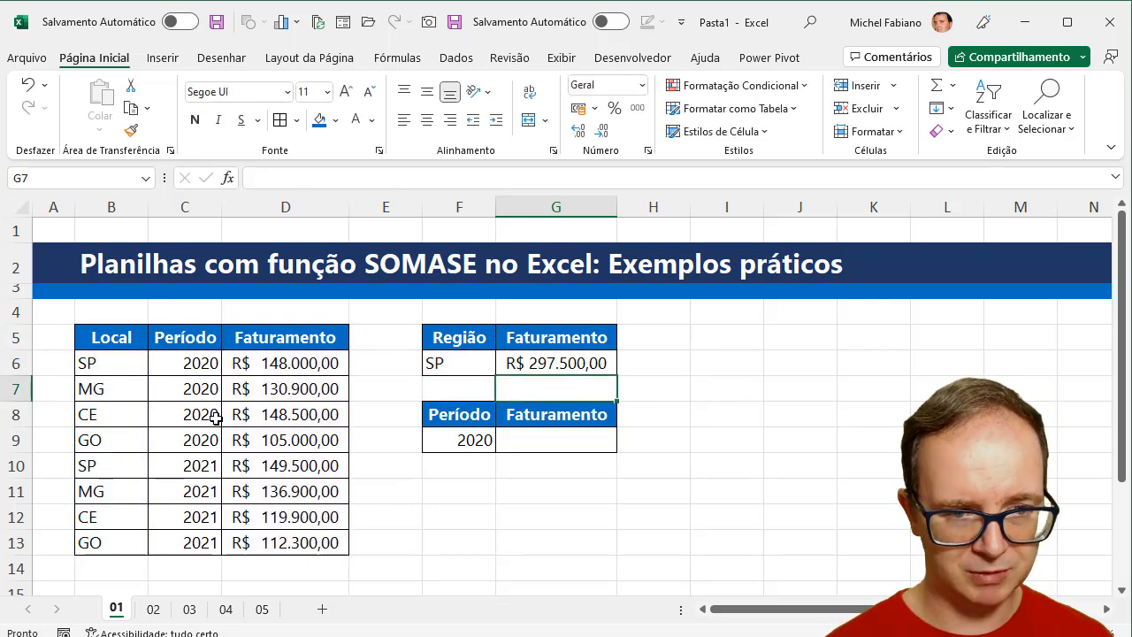
- Add the two SP revenues manually in I6 with =D6+D10 to check the SOMASE total
left_click(704, 363)
type("=")
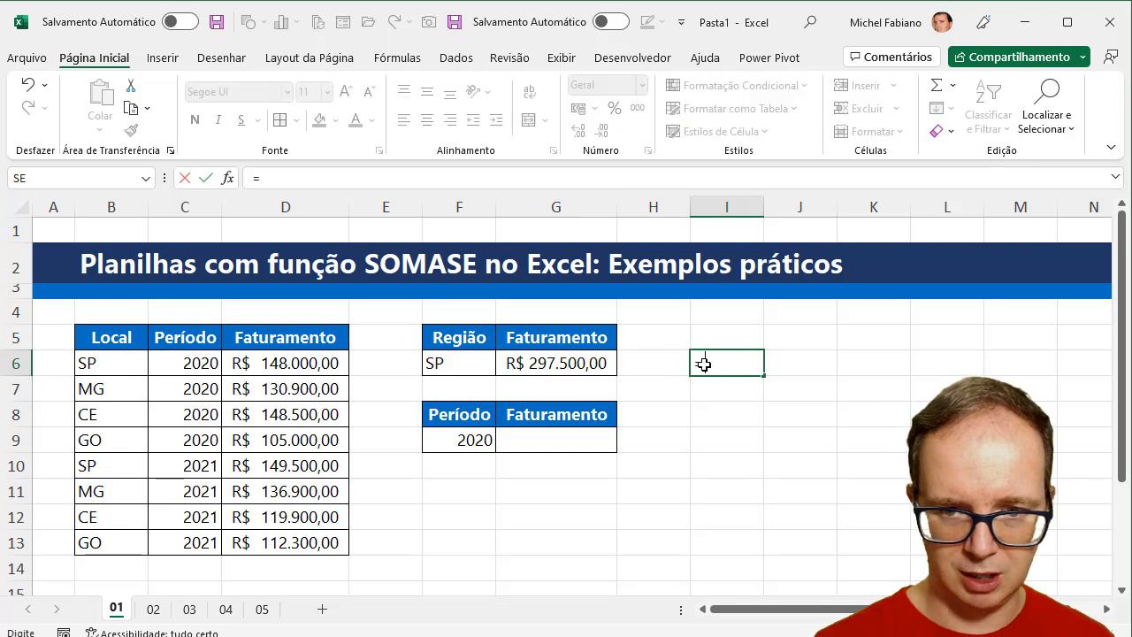
left_click(299, 362)
type("+")
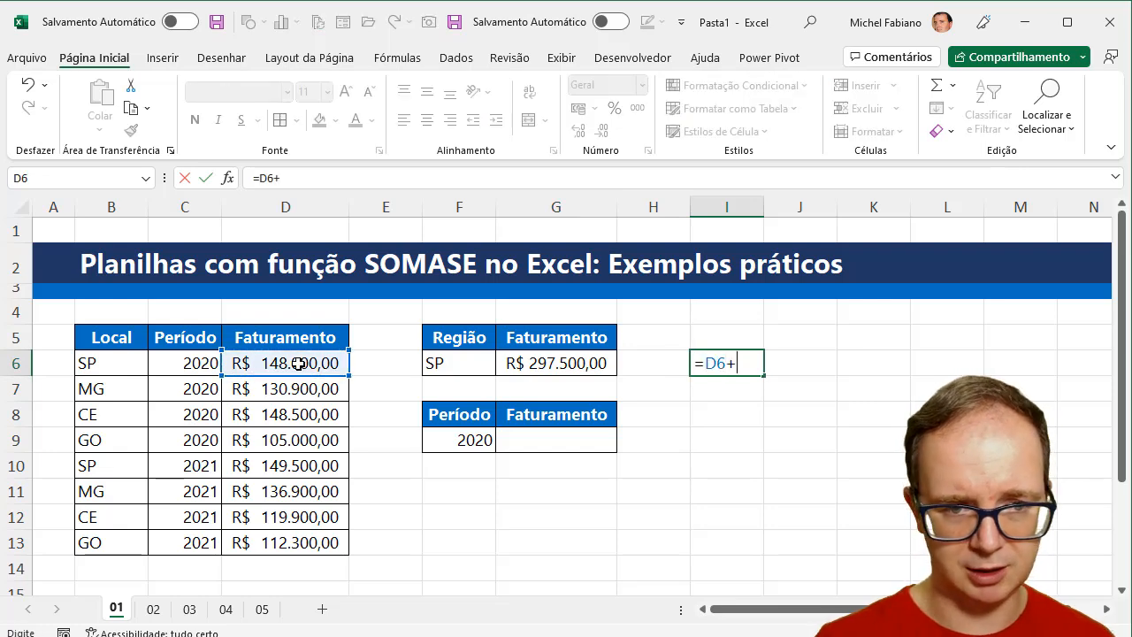
left_click(301, 465)
key("Return")
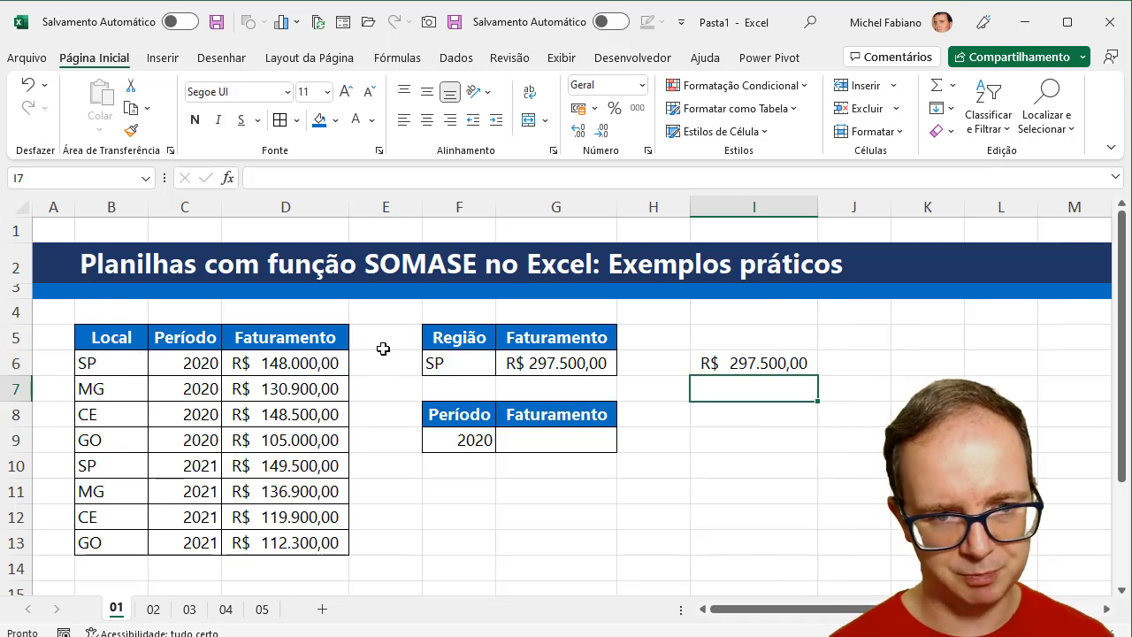
- Change the region criterion in F6 to mg
left_click(448, 365)
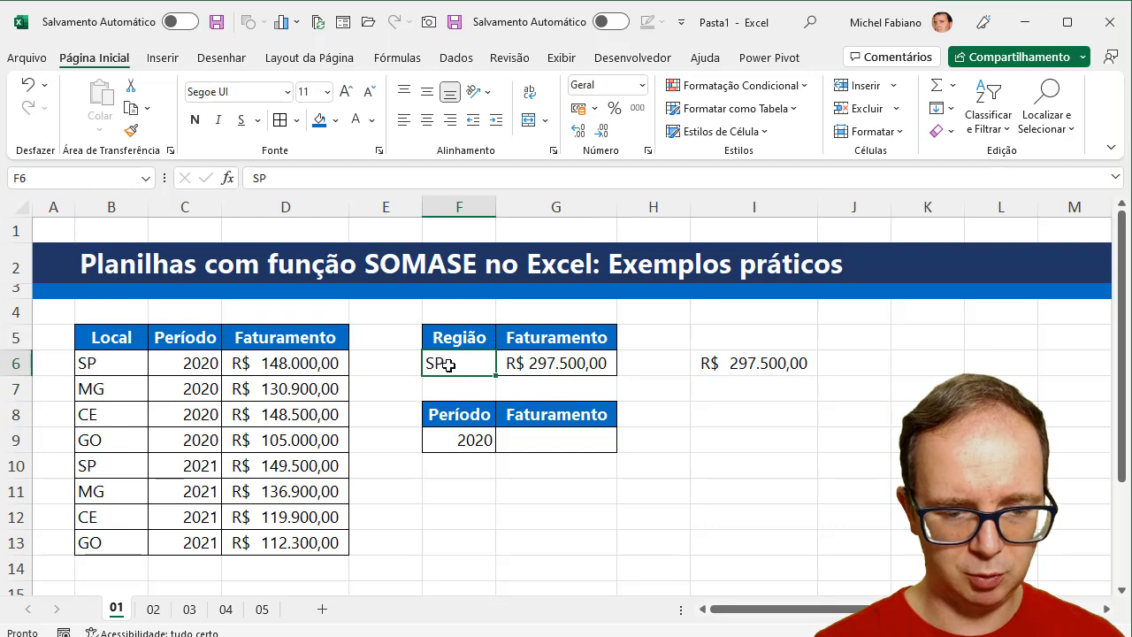
type("mg")
key("Return")
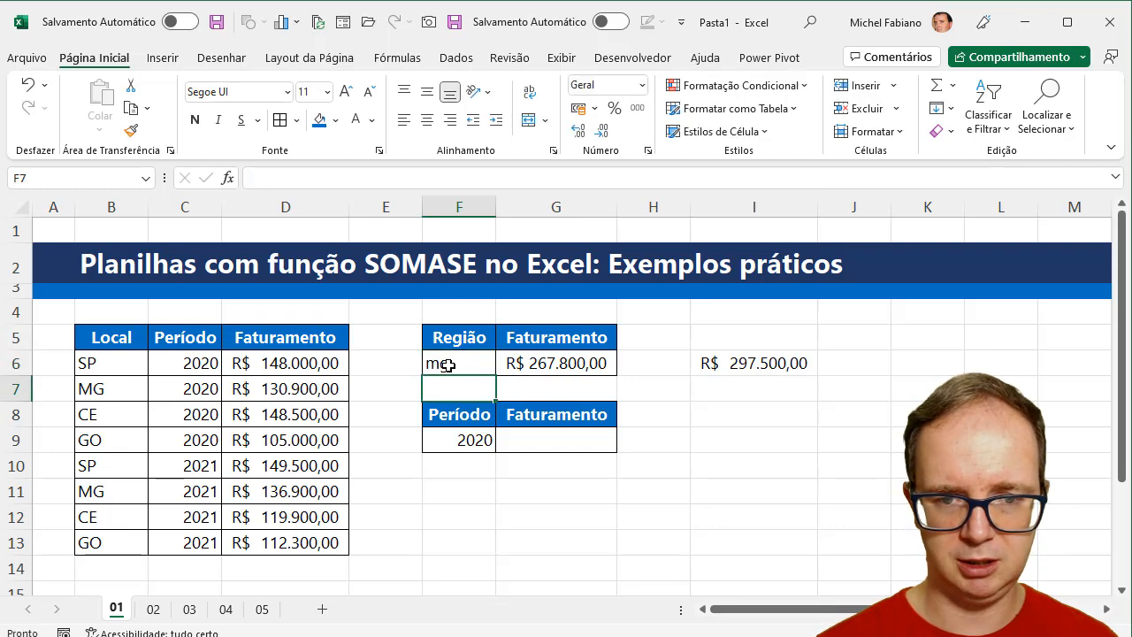
- Check the MG total by entering =D7+D11 in I6, and clear that check cell again
left_click(707, 363)
type("=")
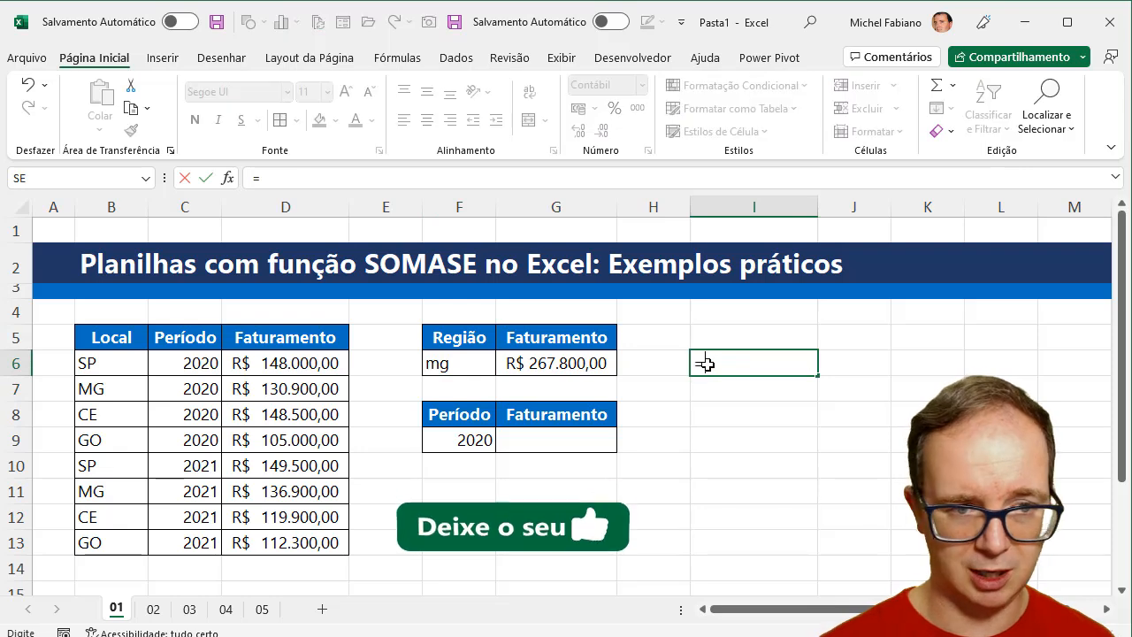
left_click(285, 387)
type("+")
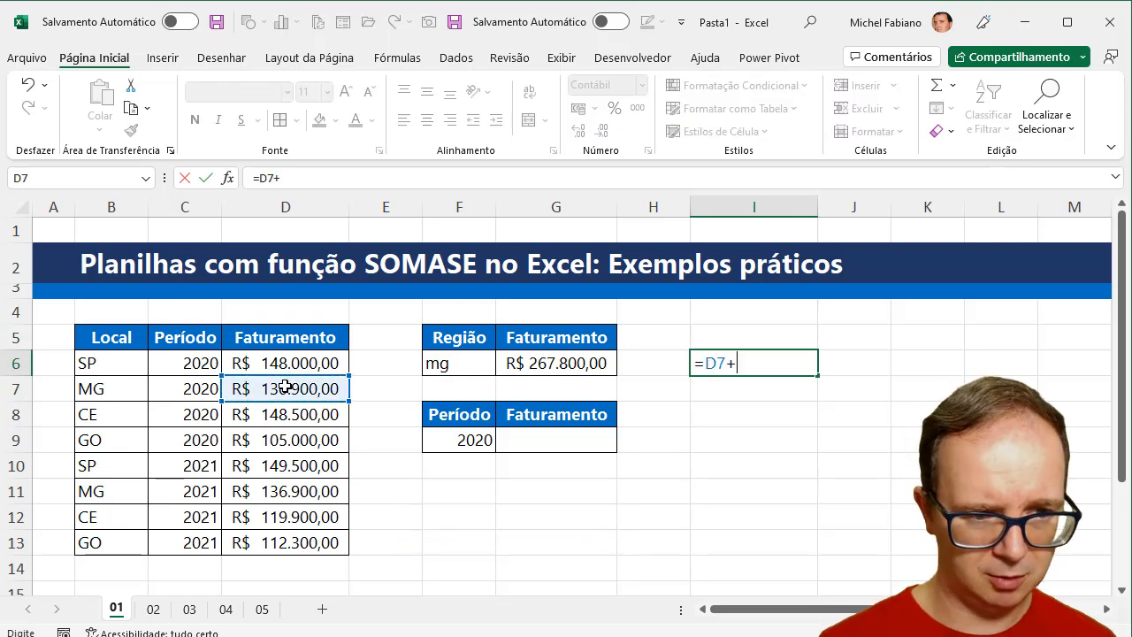
left_click(288, 491)
key("Return")
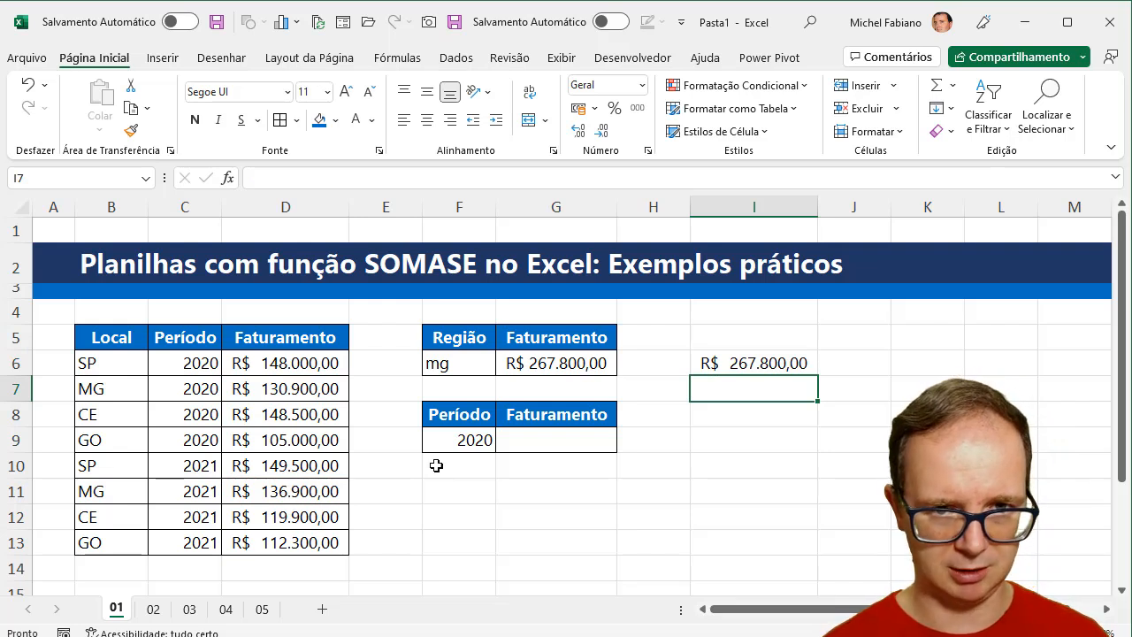
left_click(727, 364)
key("Delete")
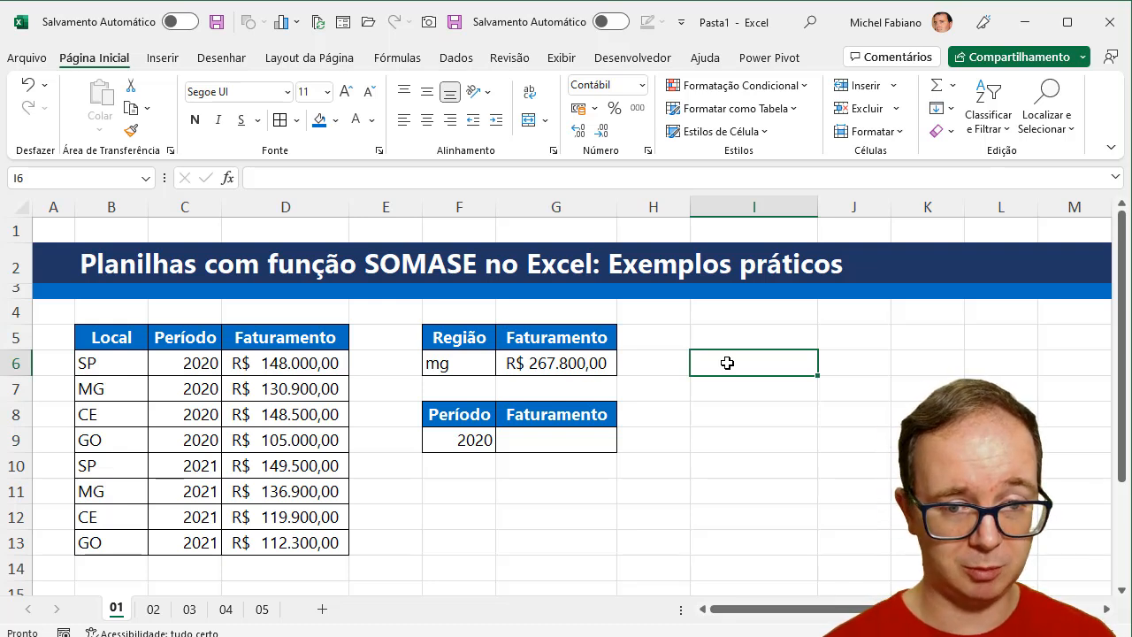
- Add 2021 in F10 under the Período table and copy the formatting of F9:G9 onto F10:G10
left_click(485, 470)
type("2021")
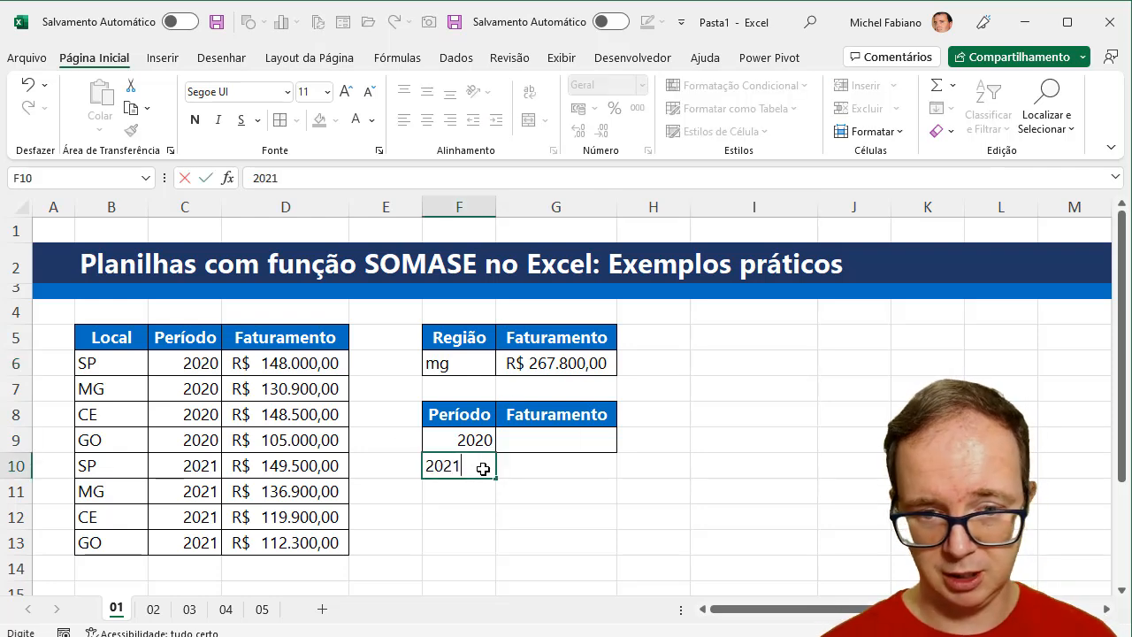
key("Tab")
key("Up")
left_click_drag(475, 440, 526, 442)
left_click(129, 133)
left_click_drag(460, 464, 520, 463)
- Enter =somase(C6:C13;F9;D6:D13) in G9 to total the revenue for 2020
left_click(555, 436)
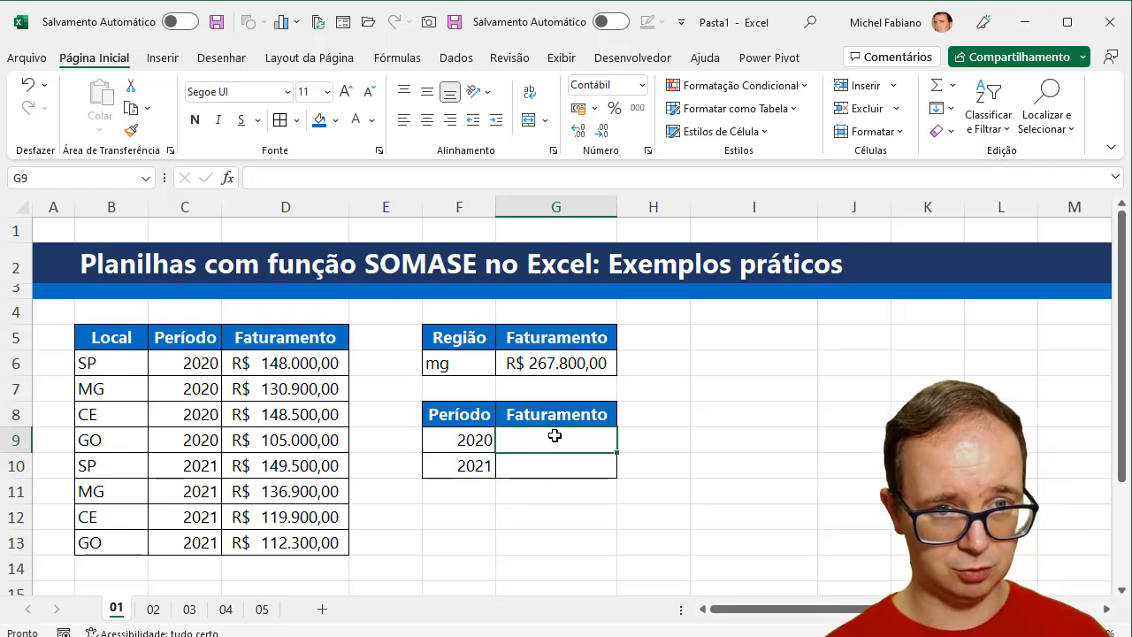
type("=soma")
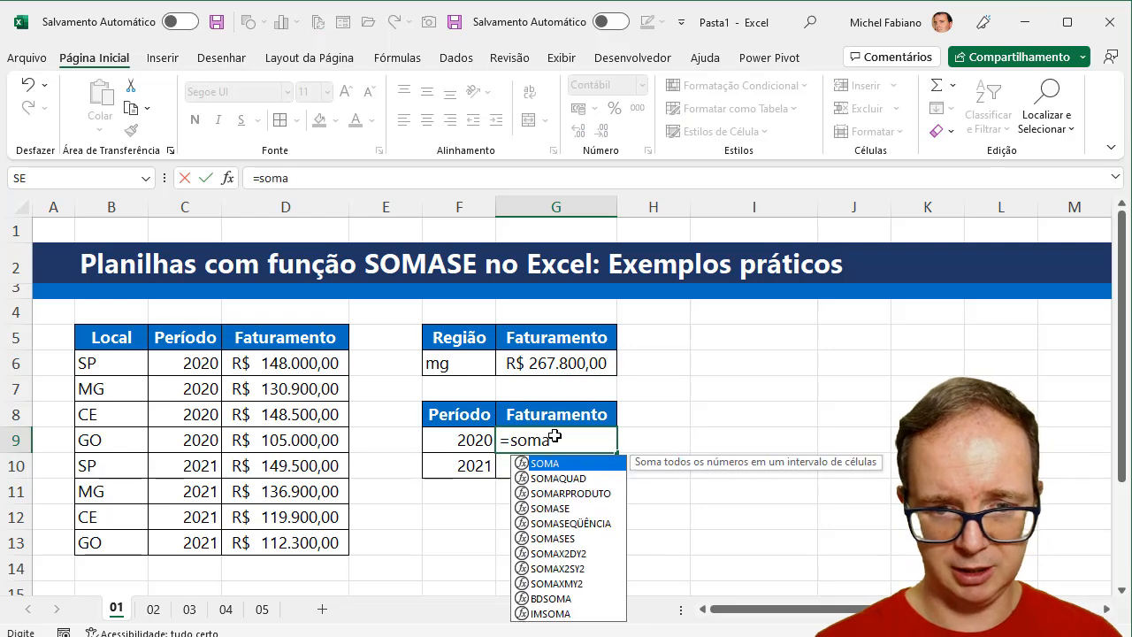
type("se(")
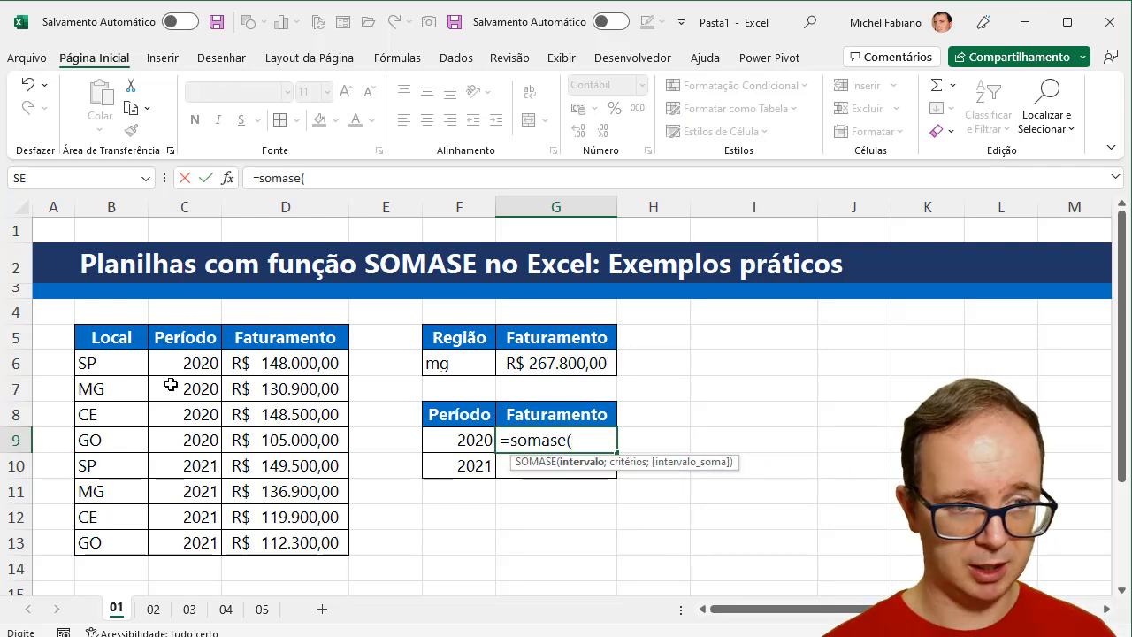
left_click(195, 363)
left_click_drag(195, 363, 195, 542)
type(";")
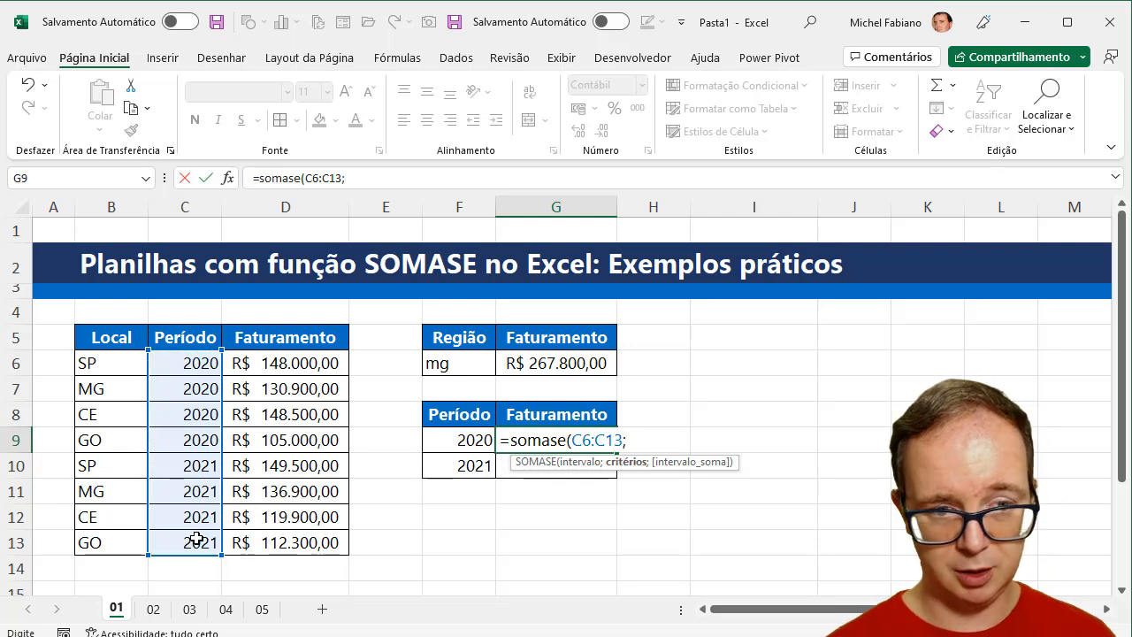
left_click(474, 437)
type(";")
left_click_drag(311, 360, 299, 550)
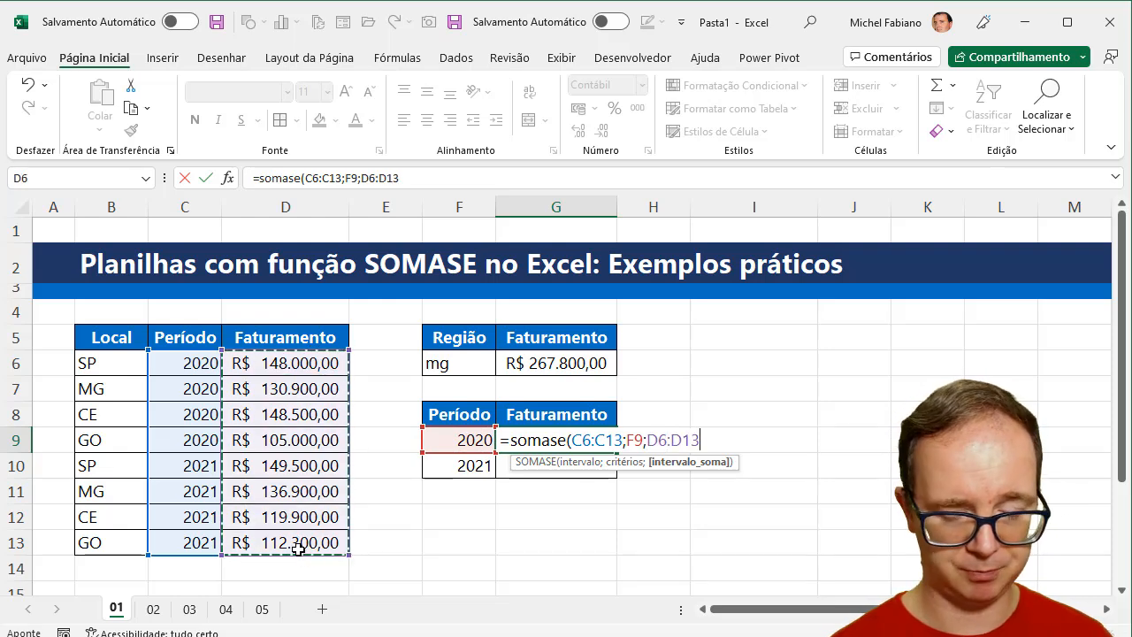
type(")")
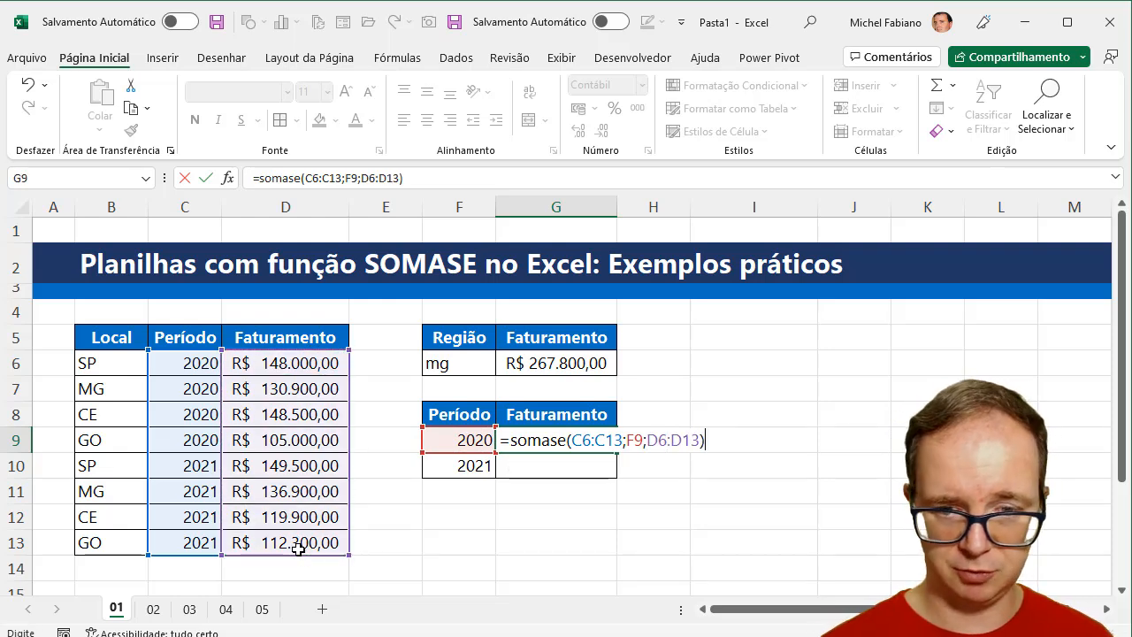
key("Return")
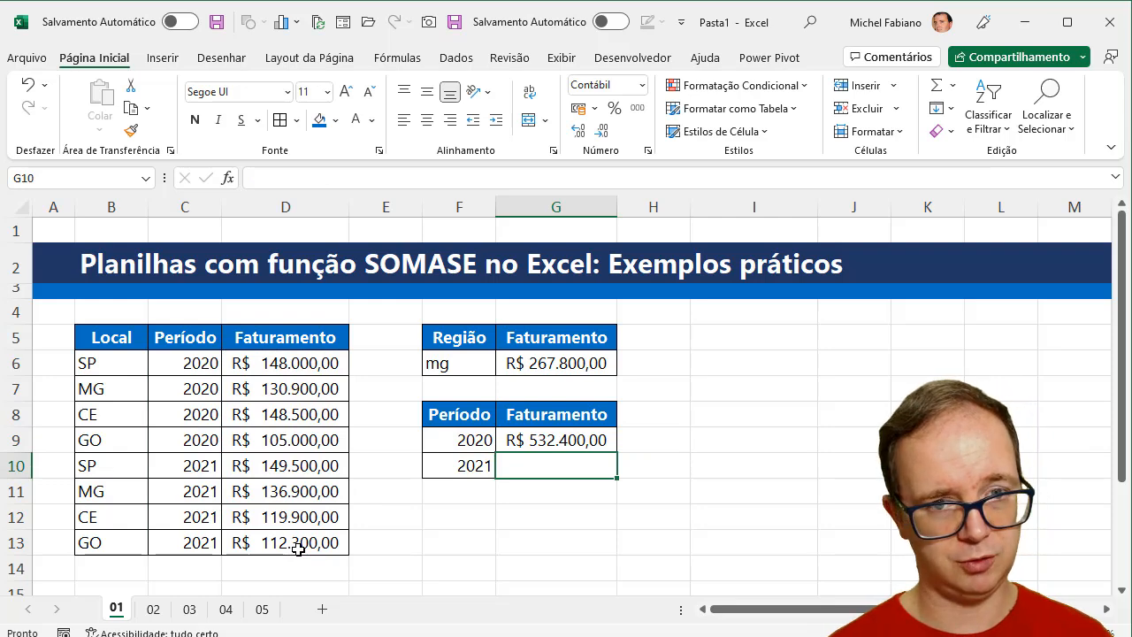
- Enter =somase(C6:C13;F10;D6:D13) in G10 to total the revenue for 2021
type("=s")
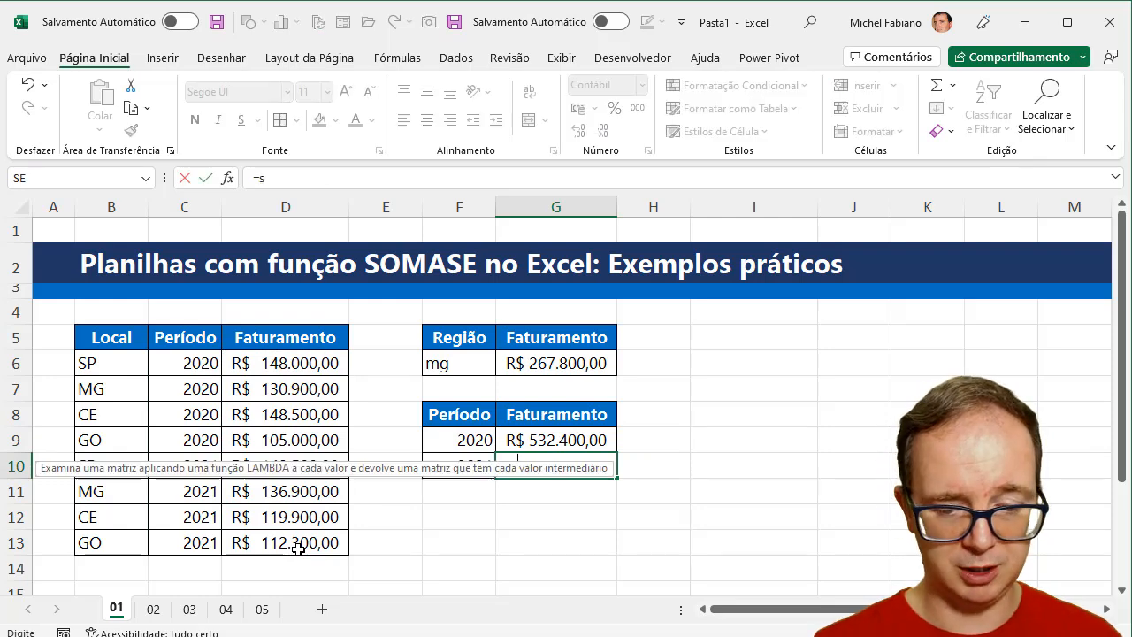
type("omase(")
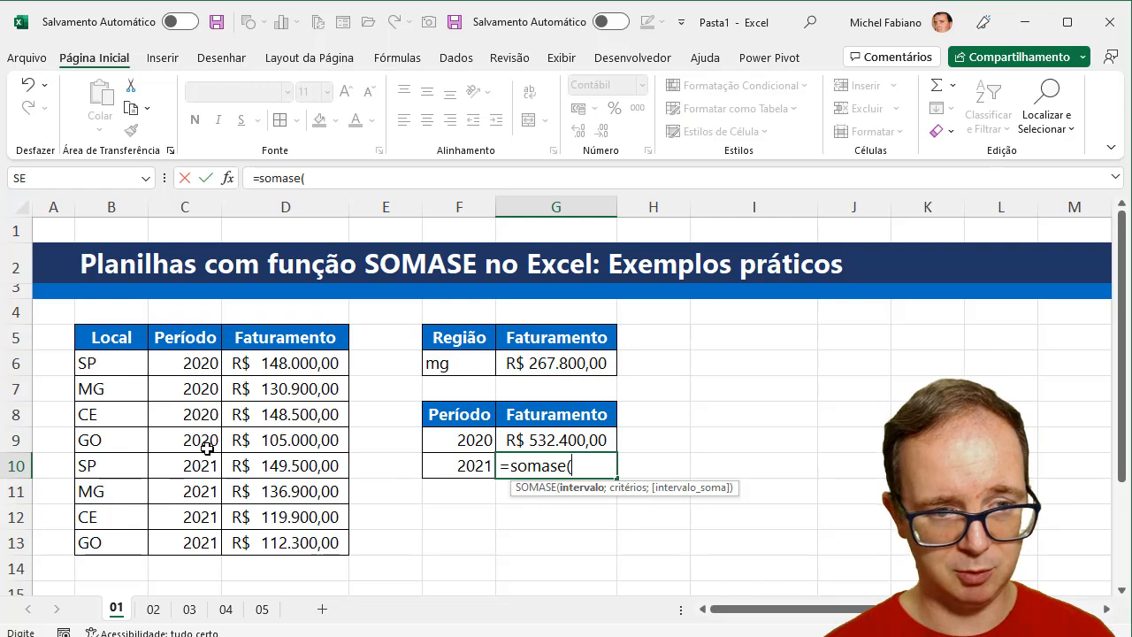
left_click_drag(211, 372, 211, 542)
type(";")
left_click(488, 468)
type(";")
left_click_drag(316, 370, 318, 538)
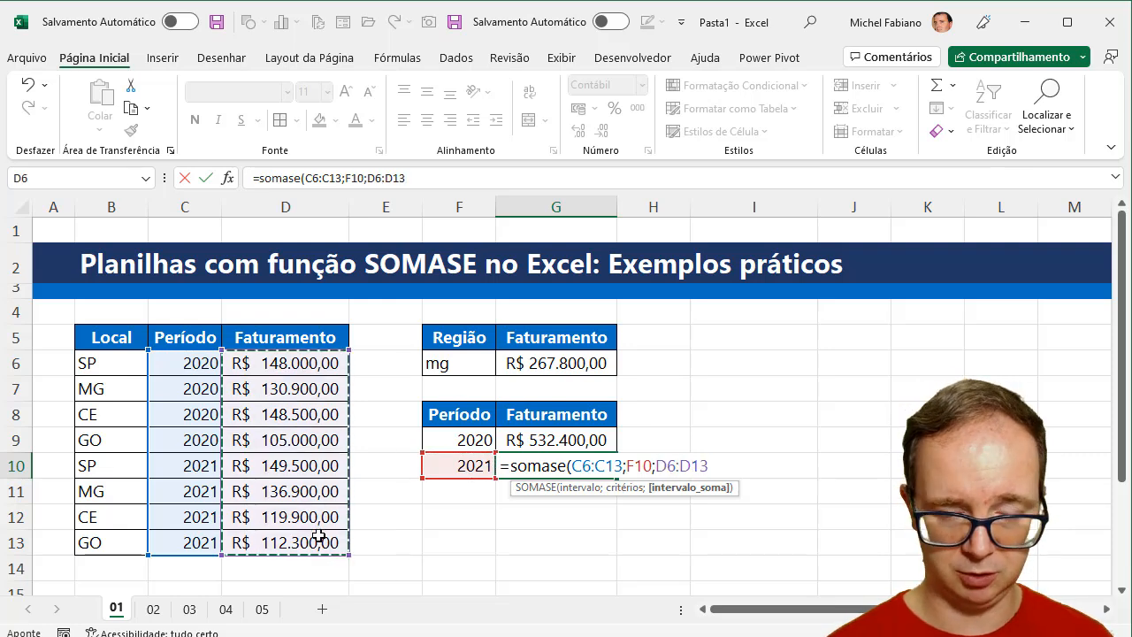
type(")")
key("Return")
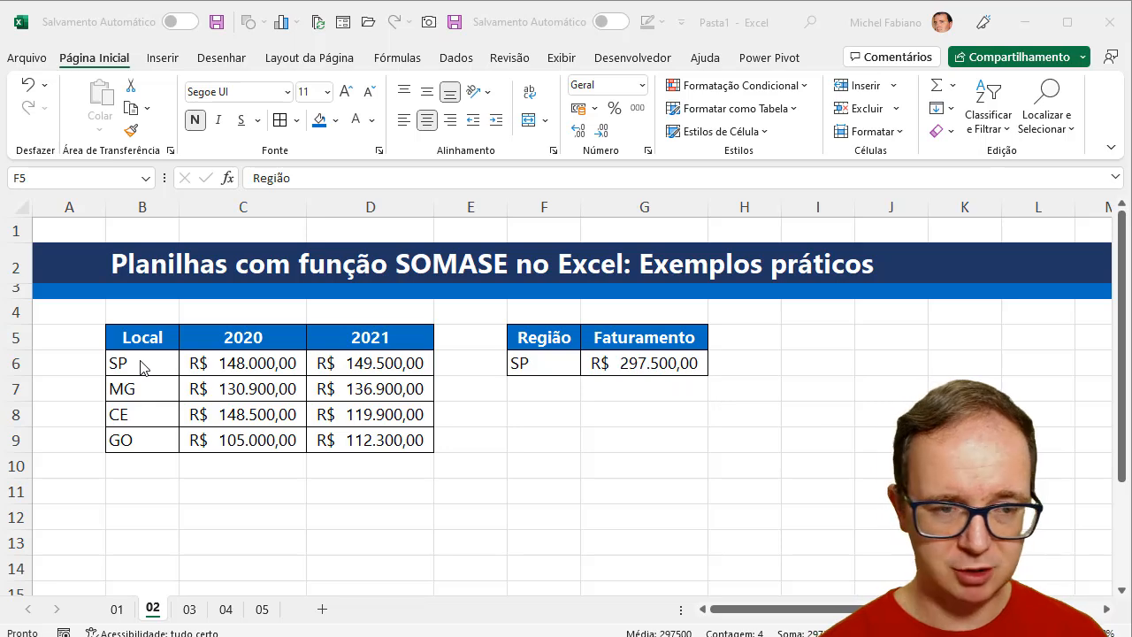
- Compare the layout of the table in B5:D9 on sheet 02 with the table on sheet 01
left_click_drag(146, 337, 371, 440)
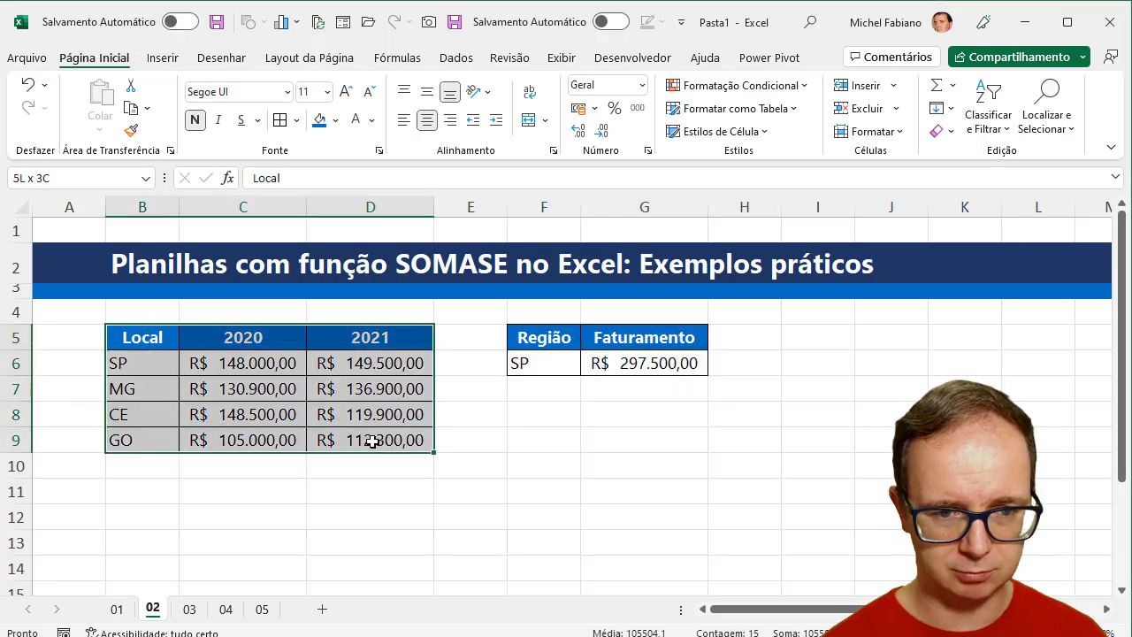
left_click(116, 609)
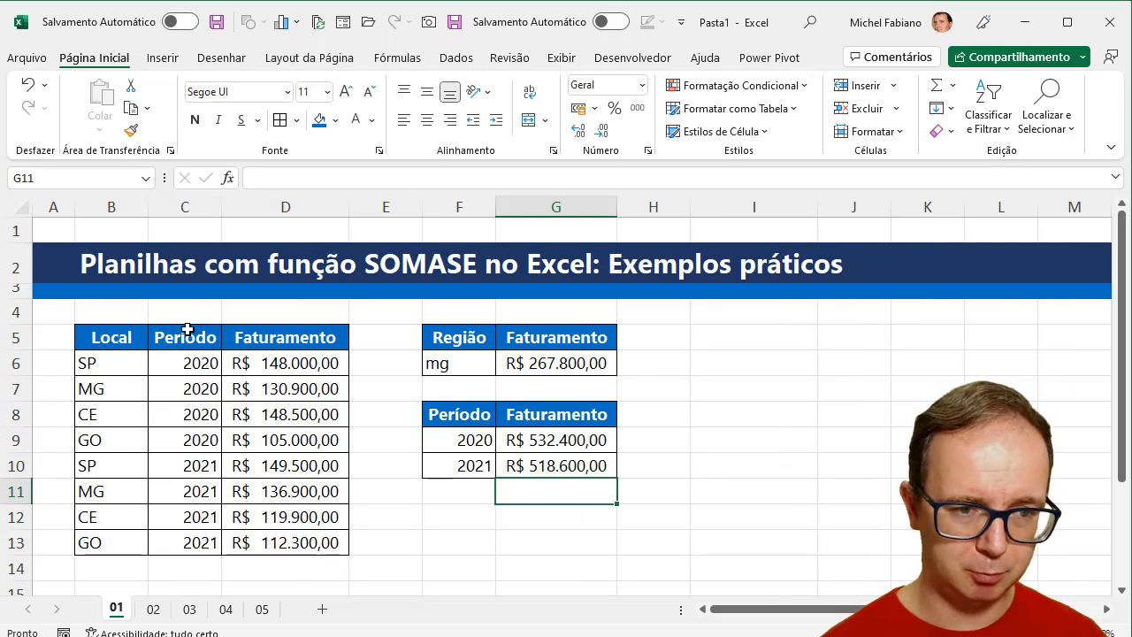
left_click(153, 609)
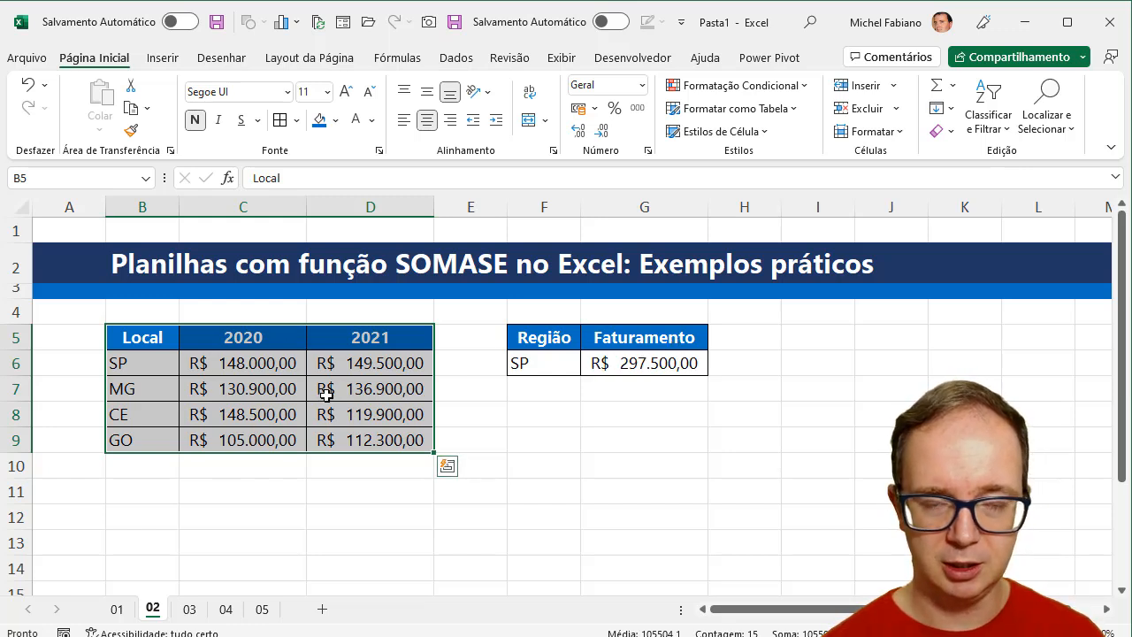
- Clear the Faturamento result in G6 on sheet 02 and widen column G
left_click(662, 360)
key("Delete")
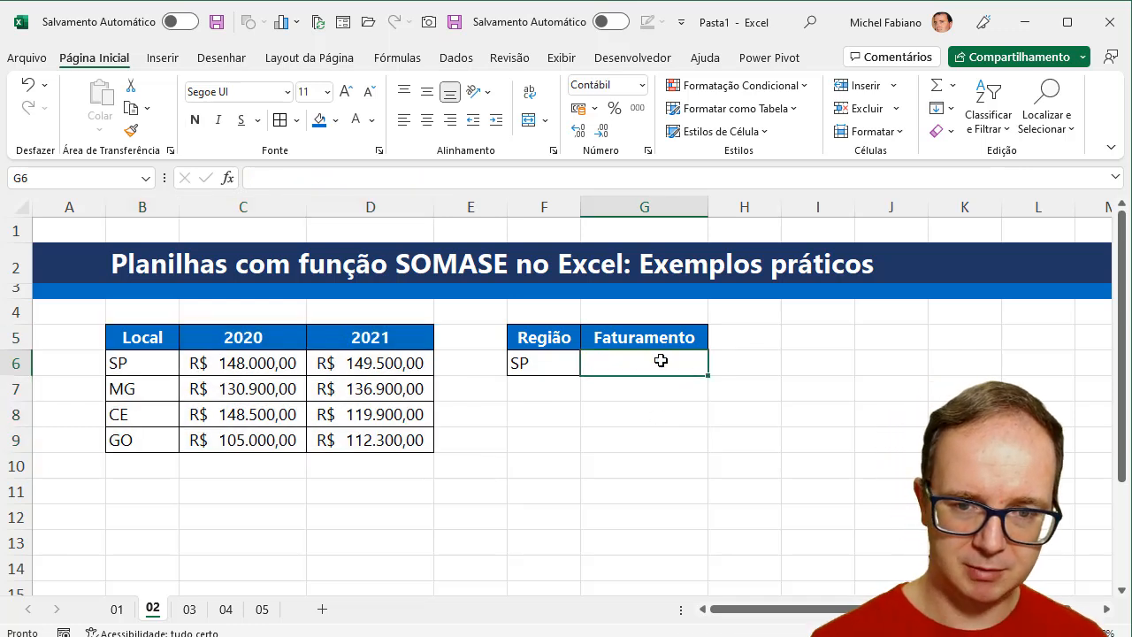
left_click_drag(708, 206, 787, 207)
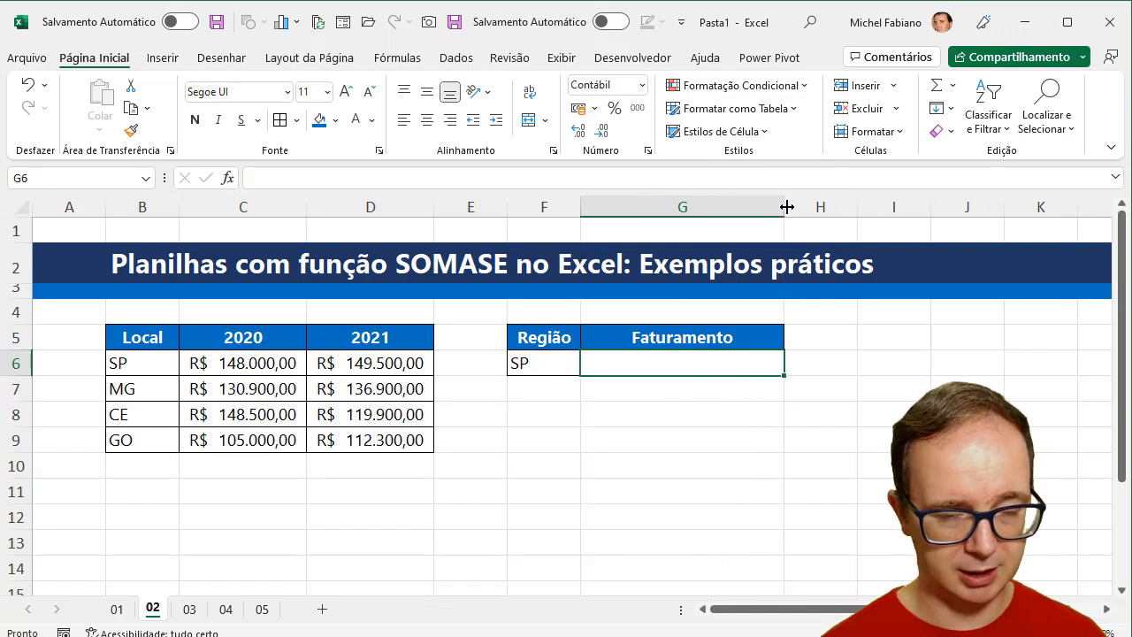
- Insert a new column before column E and enter the header TOTAL in E5
right_click(460, 207)
left_click(509, 383)
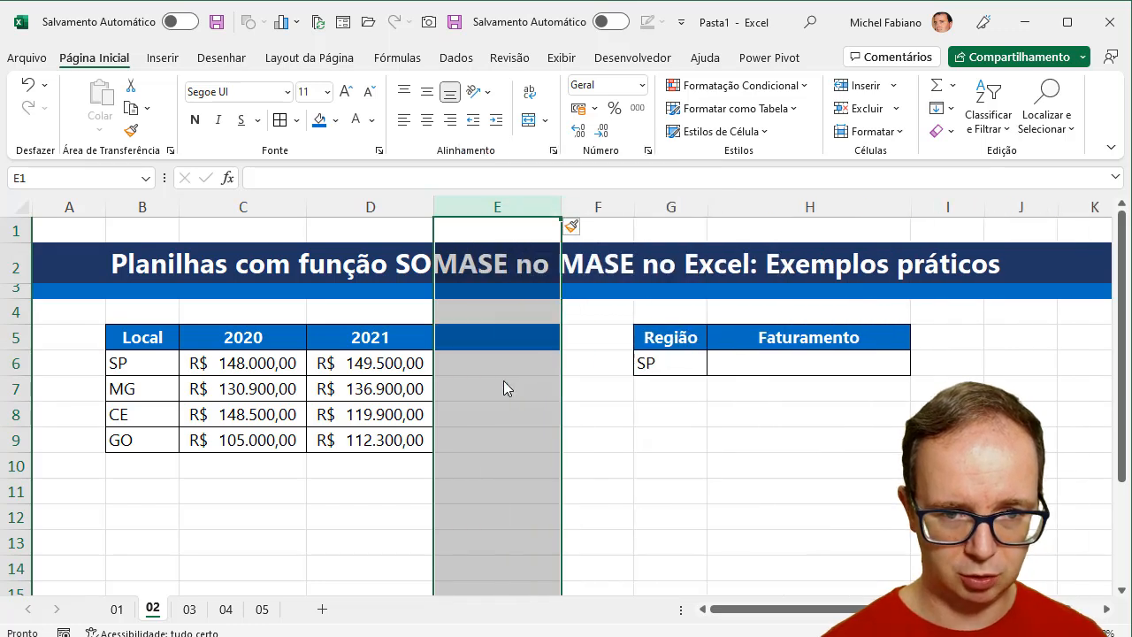
left_click(451, 333)
type("TOTAL")
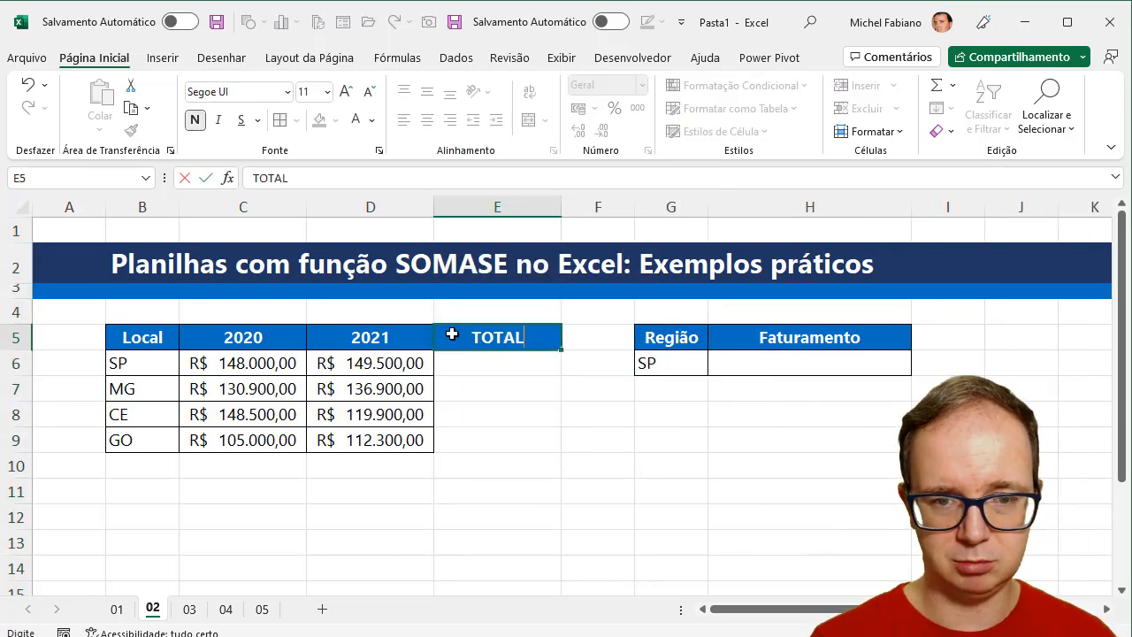
key("Return")
- Enter =soma(C6:D6) in E6 to total the SP revenue across 2020 and 2021
type("=")
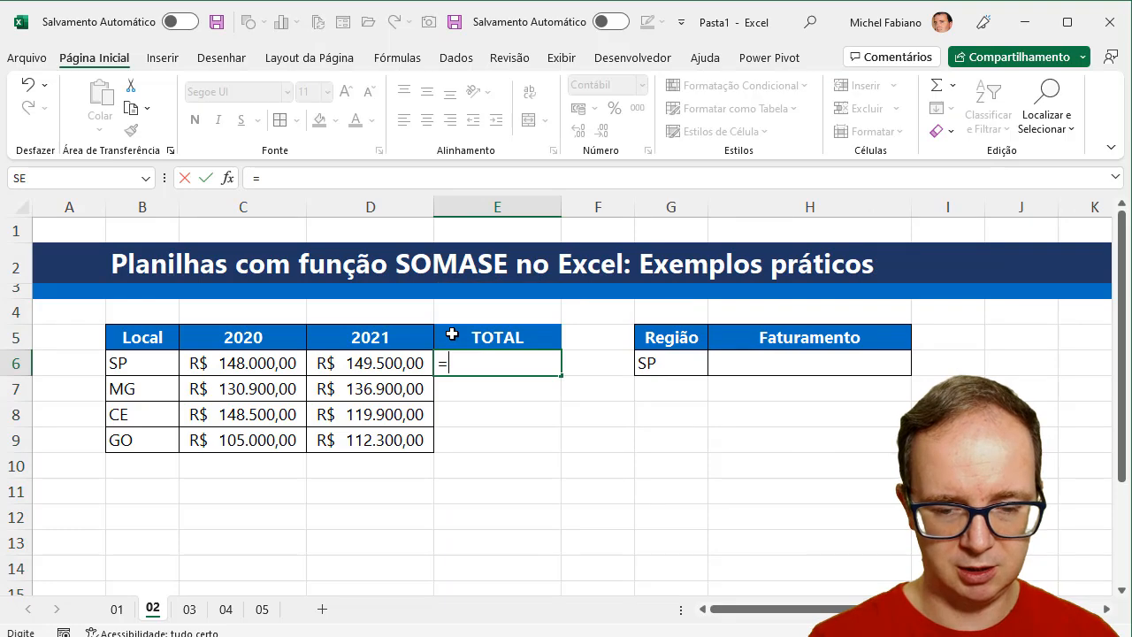
type("soma(")
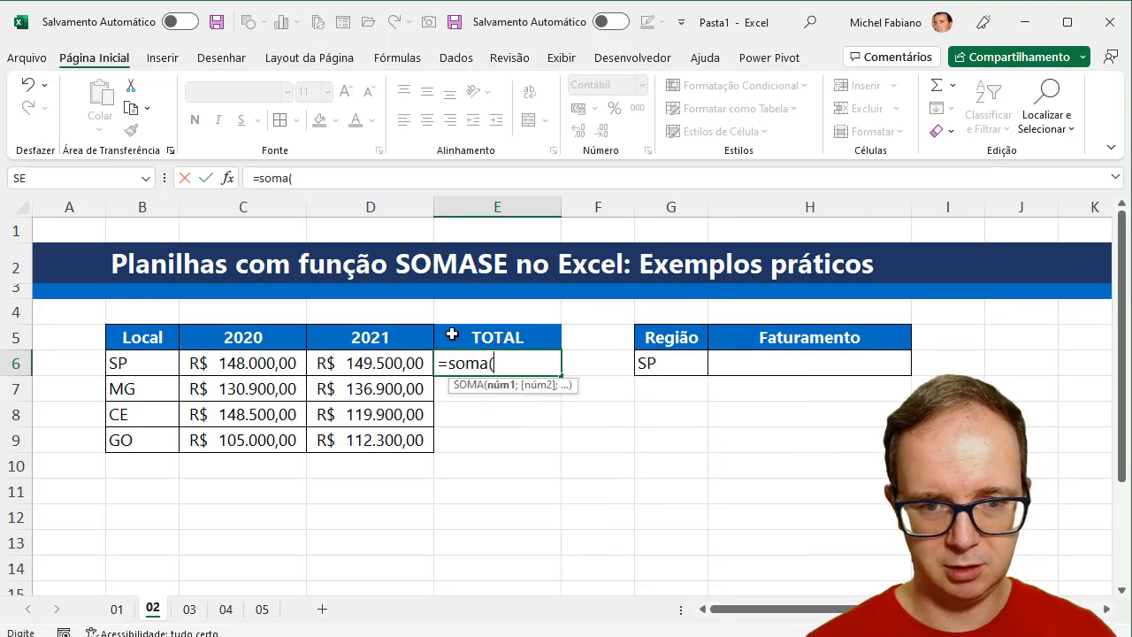
left_click(275, 364)
left_click_drag(274, 363, 321, 370)
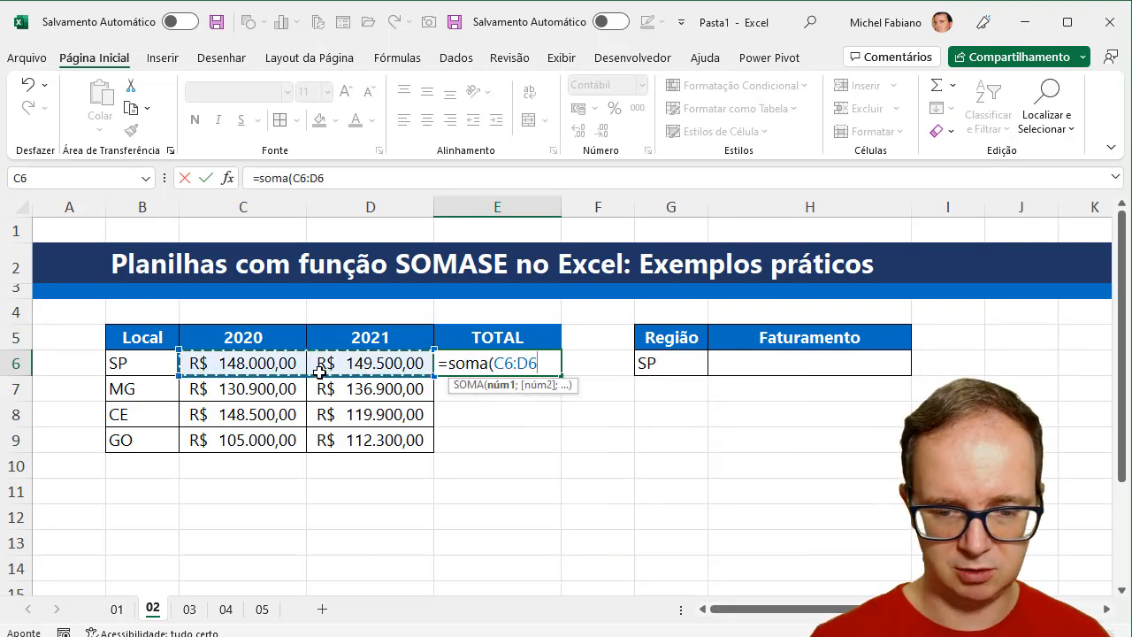
type(")")
key("Return")
- Enter =C6+D6 in E6 and fill the formula down to E9 to total every location
left_click(488, 364)
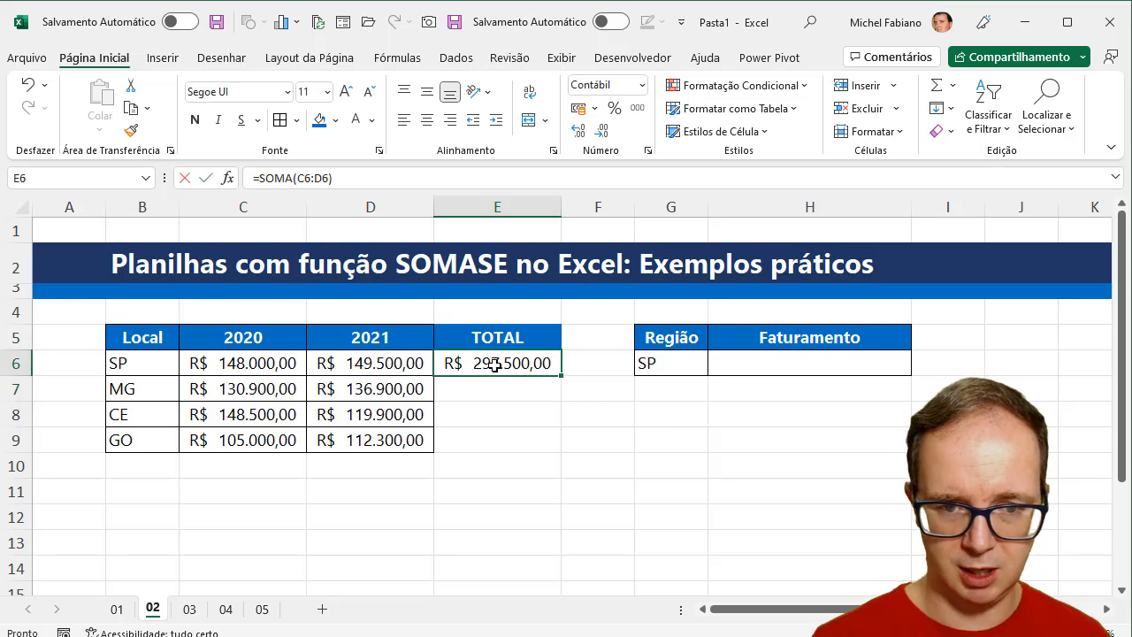
type("=")
left_click(256, 366)
type("+")
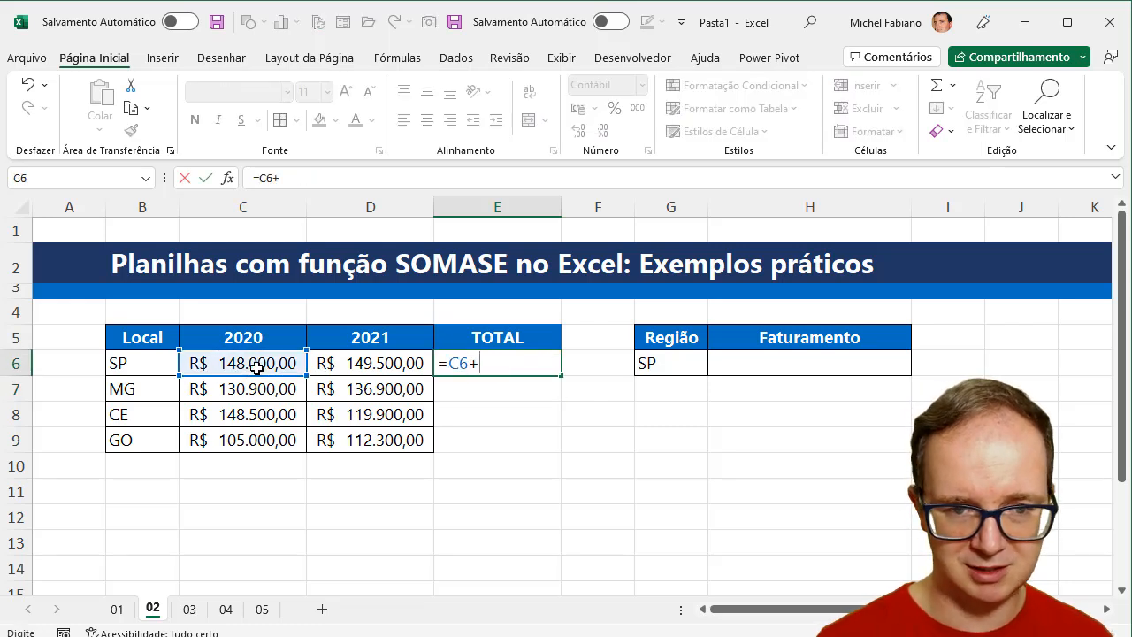
left_click(328, 364)
key("Return")
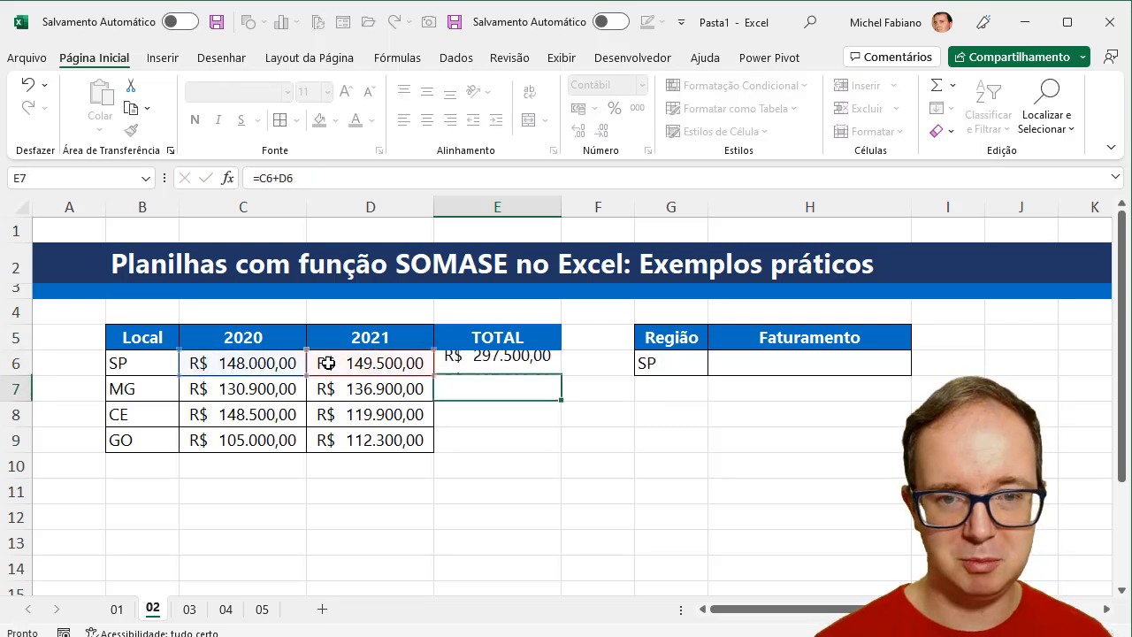
left_click(542, 362)
left_click_drag(559, 375, 559, 458)
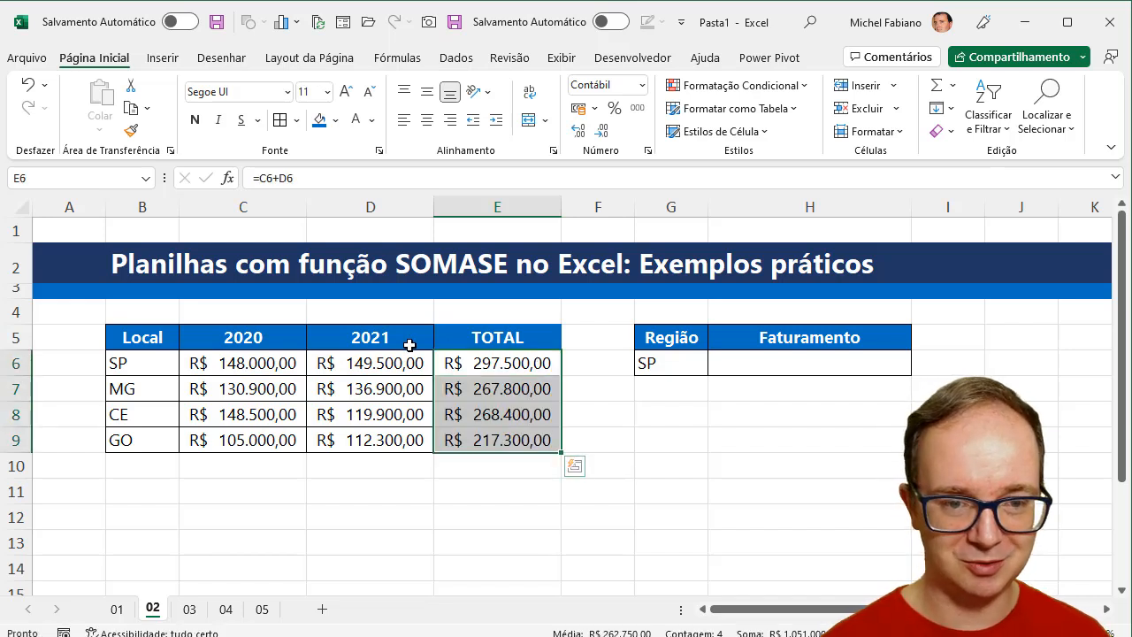
- Copy the formatting of the 2021 column D5:D9 onto the TOTAL column E5:E9
left_click_drag(405, 337, 397, 438)
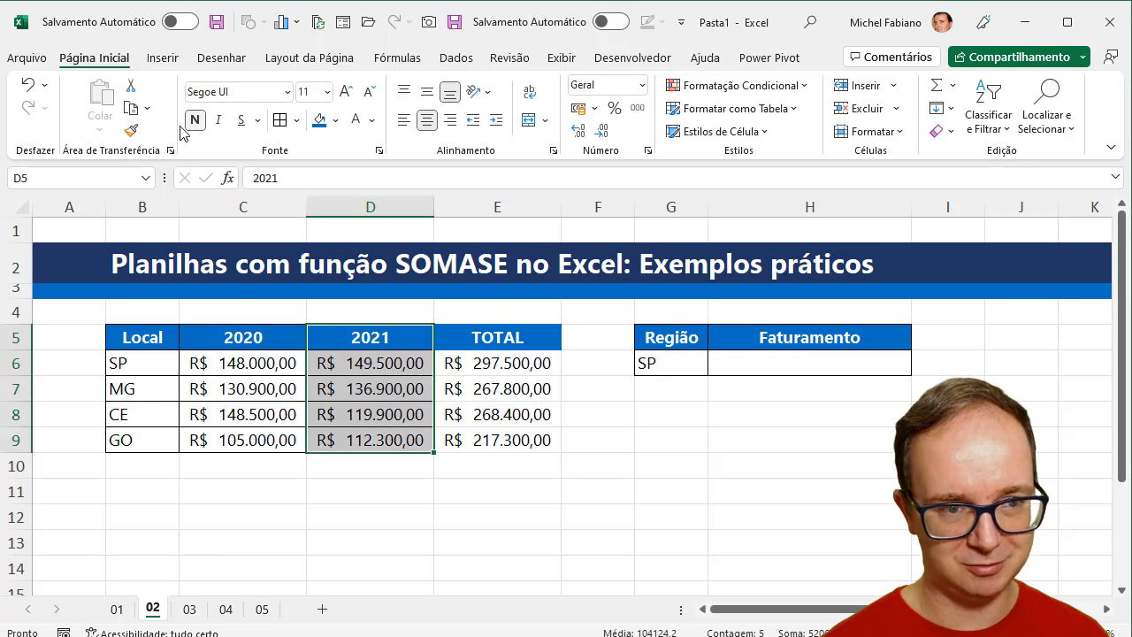
left_click(131, 130)
mouse_move(494, 340)
left_mouse_down()
mouse_move(505, 384)
mouse_move(499, 442)
left_mouse_up()
- Enter =somase(B6:B9;G6;C6:C9) in H6 to total the 2020 revenue of the region in G6
left_click(749, 363)
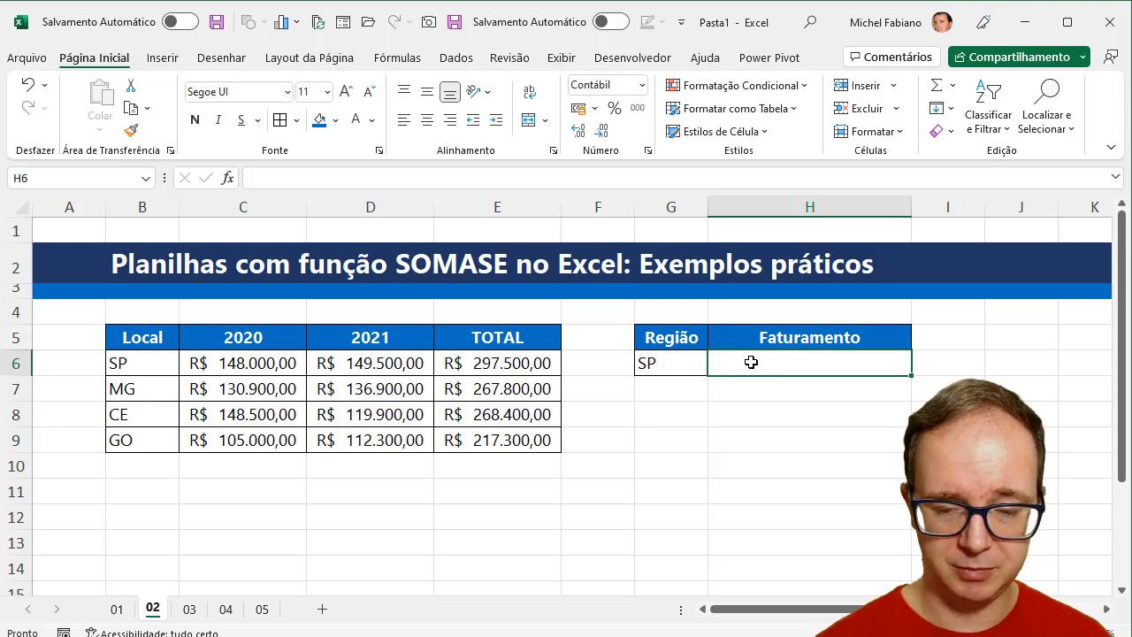
type("=somas")
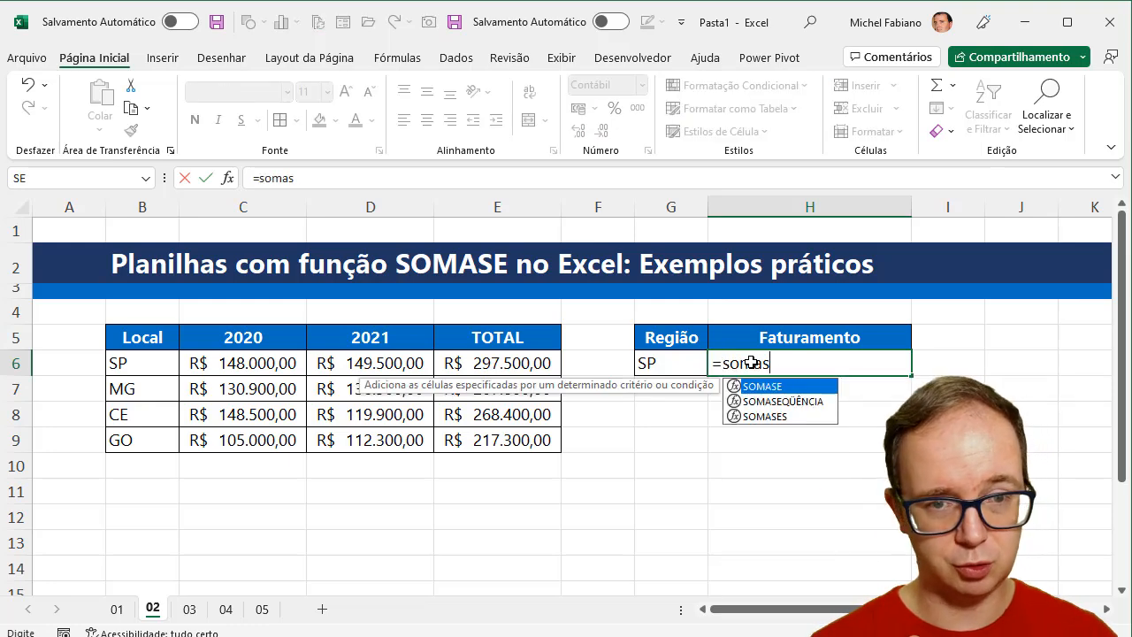
type("e(")
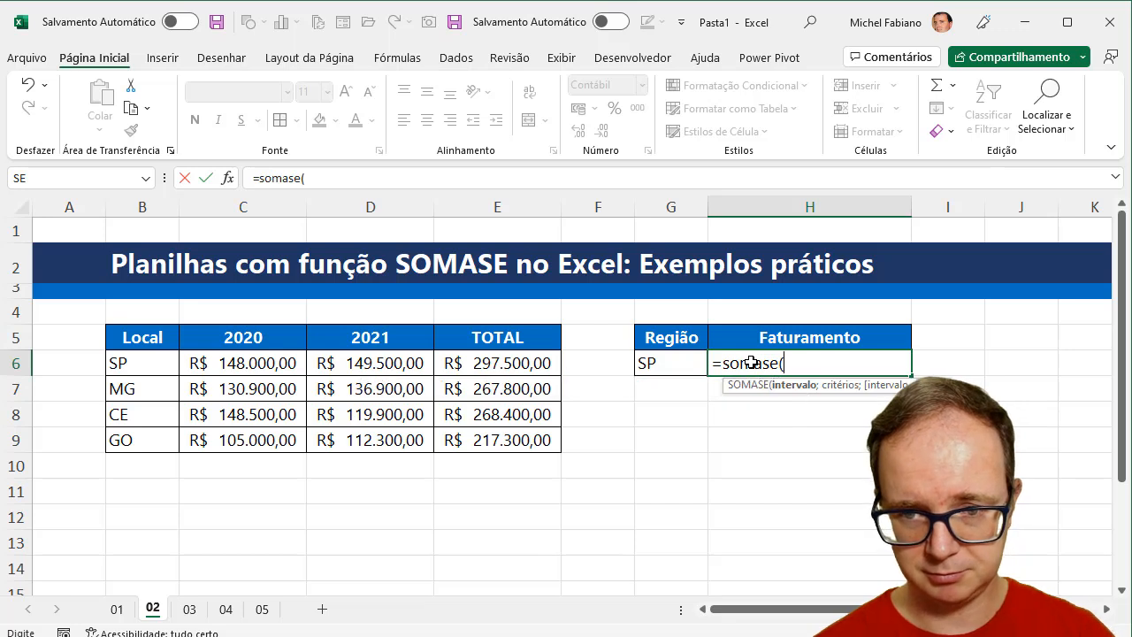
left_click_drag(159, 366, 156, 436)
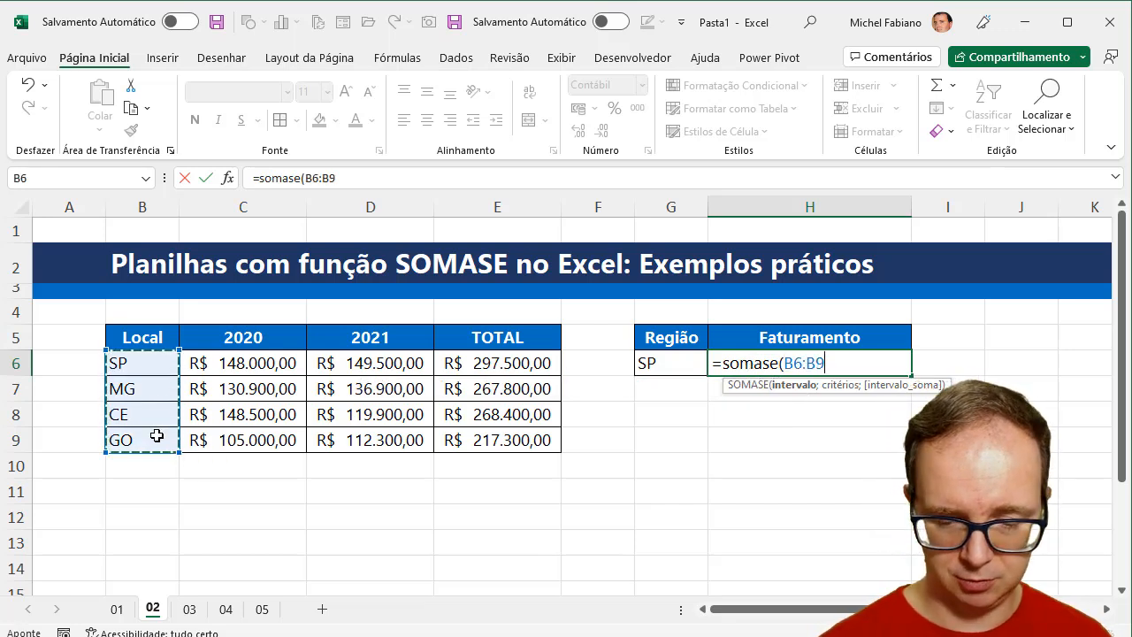
type(";")
left_click(647, 363)
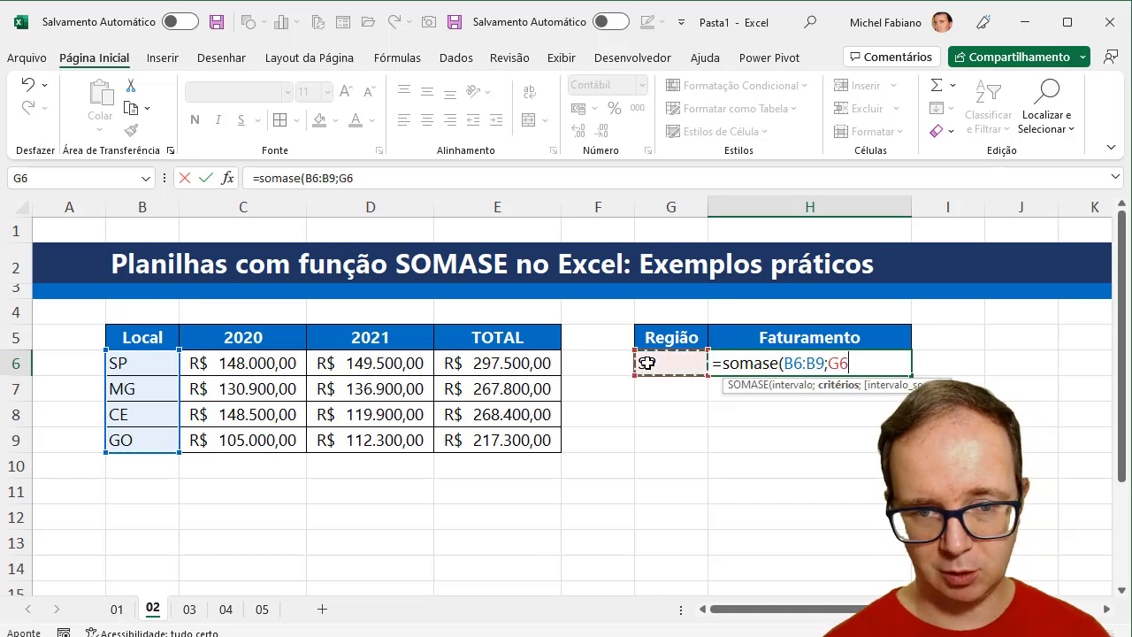
type(";")
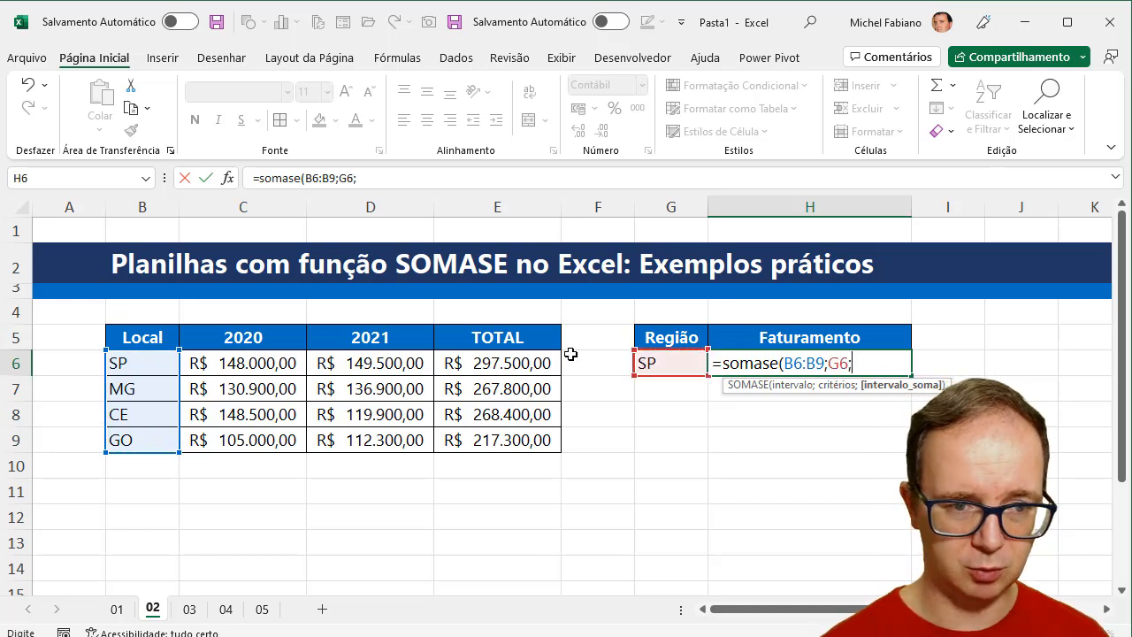
left_click_drag(238, 355, 233, 437)
type(")")
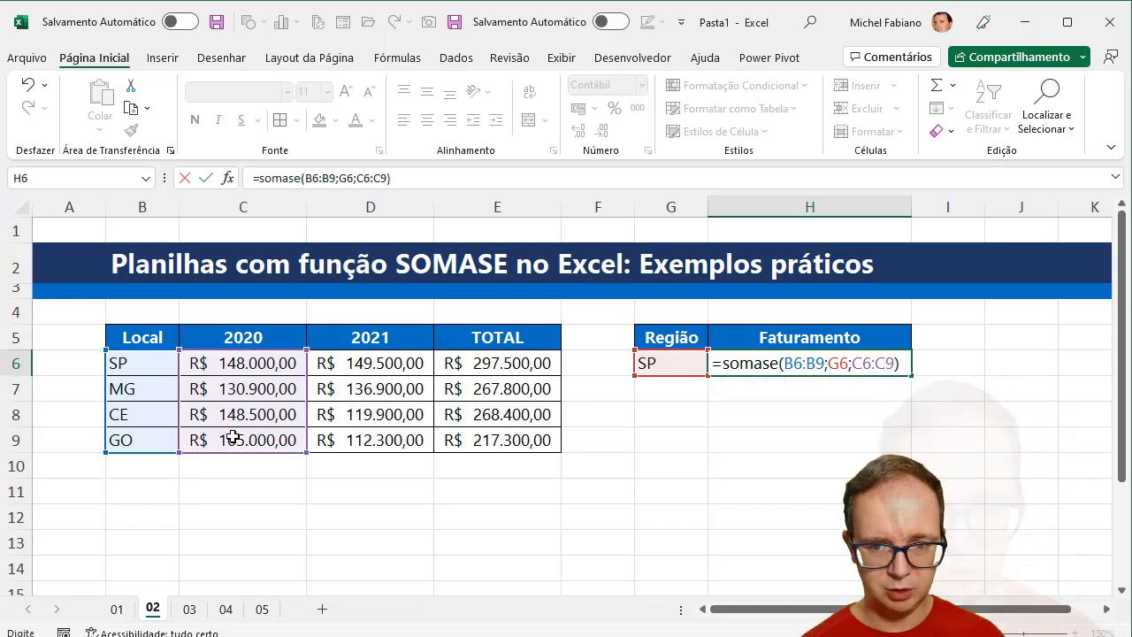
key("Return")
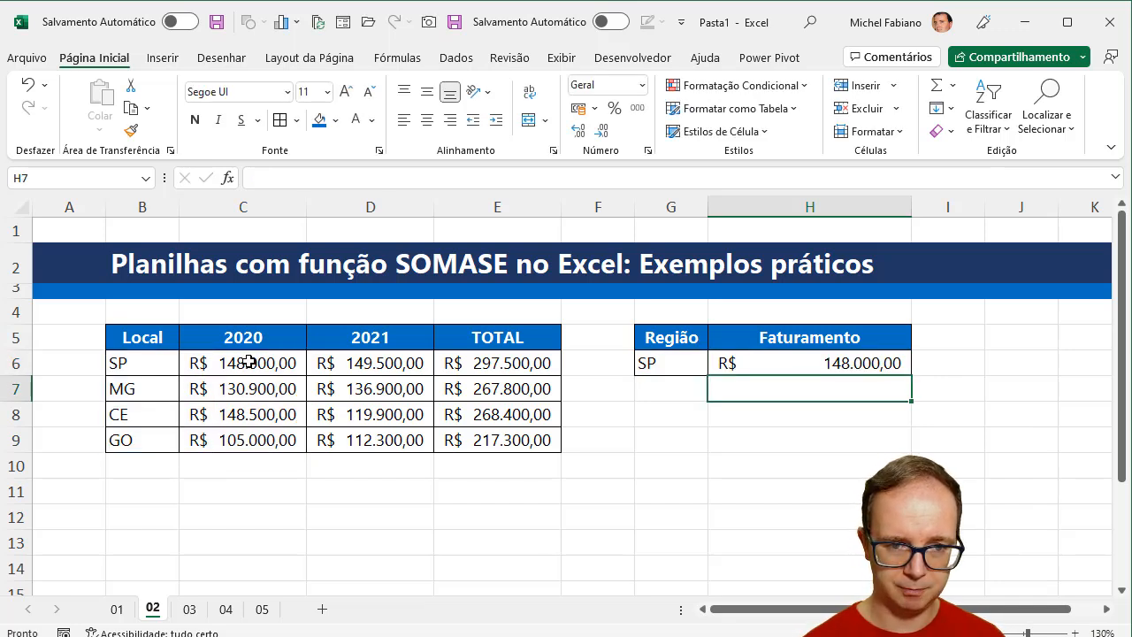
- Append +somase(B6:B9;G6;D6:D9) to the formula in H6 so it also adds the region's 2021 revenue
left_click(827, 358)
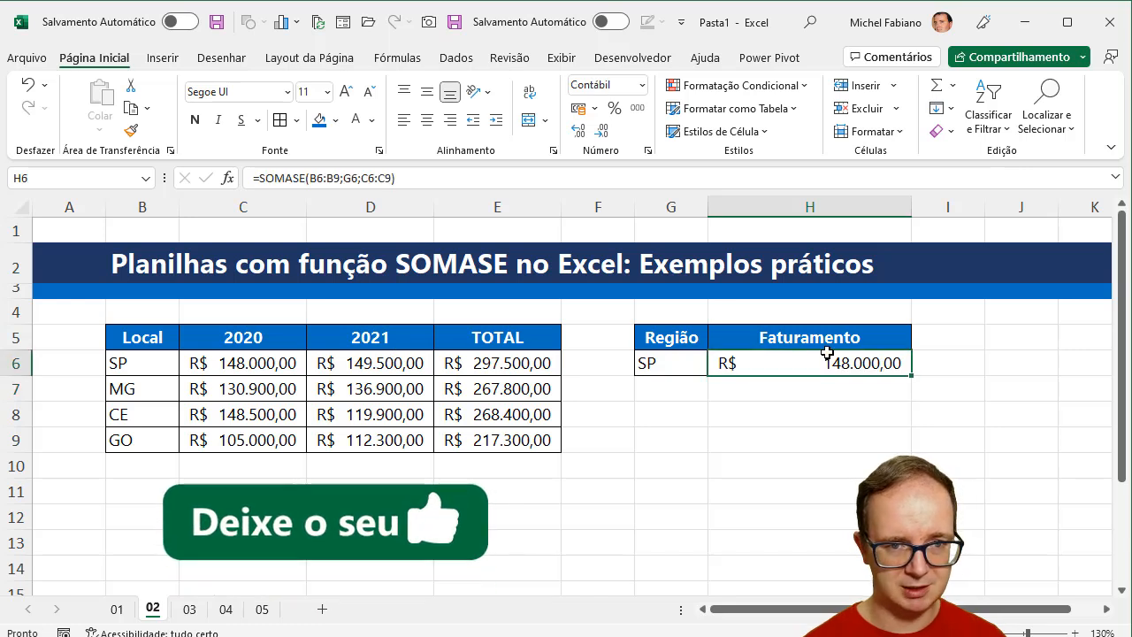
left_click(459, 174)
type("+")
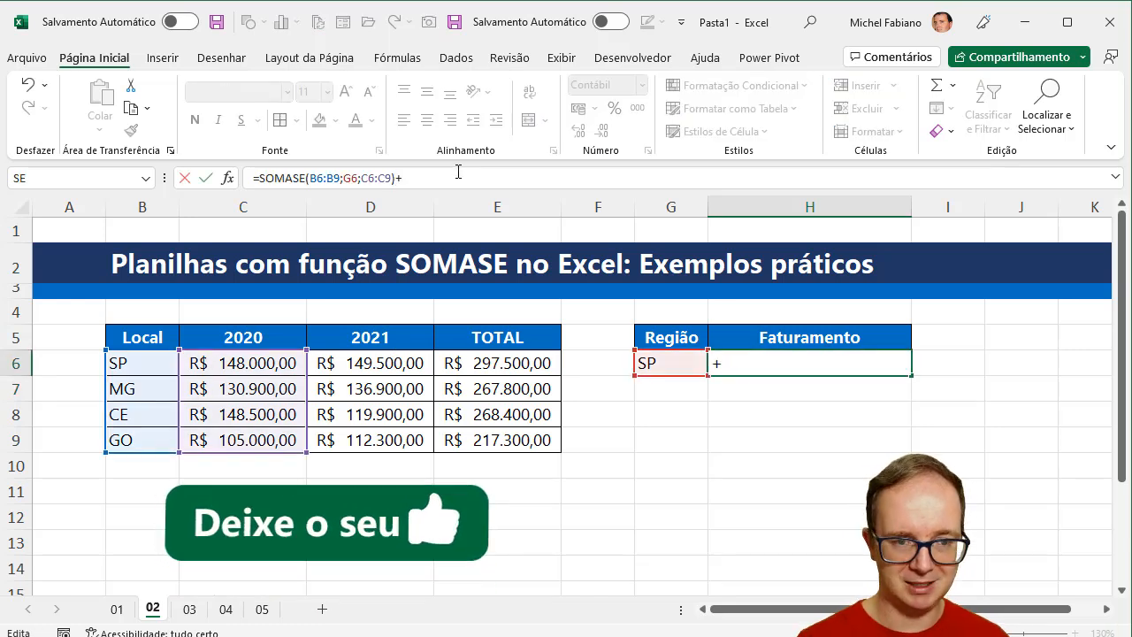
type("somase")
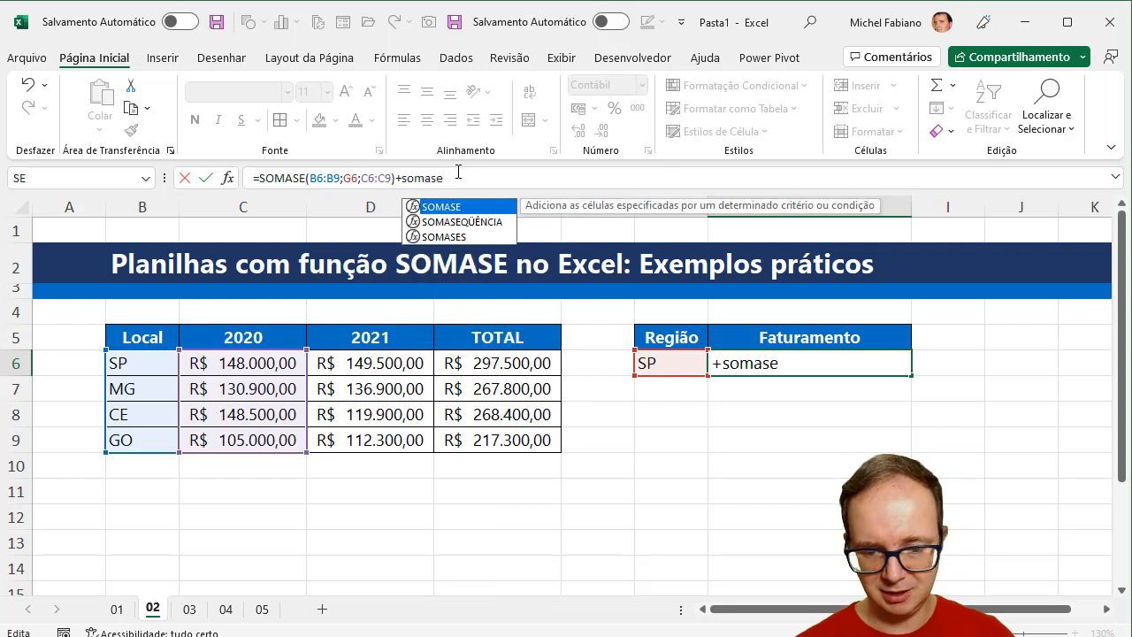
type("(")
left_click(137, 373)
left_click_drag(137, 372, 131, 432)
type(";")
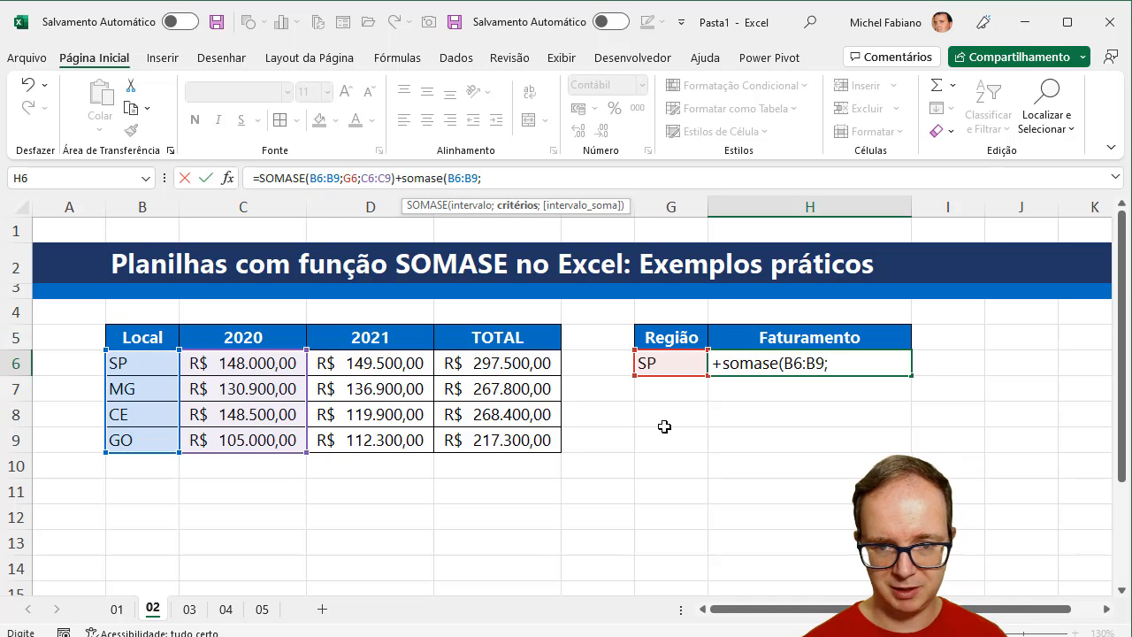
left_click(669, 362)
type(";")
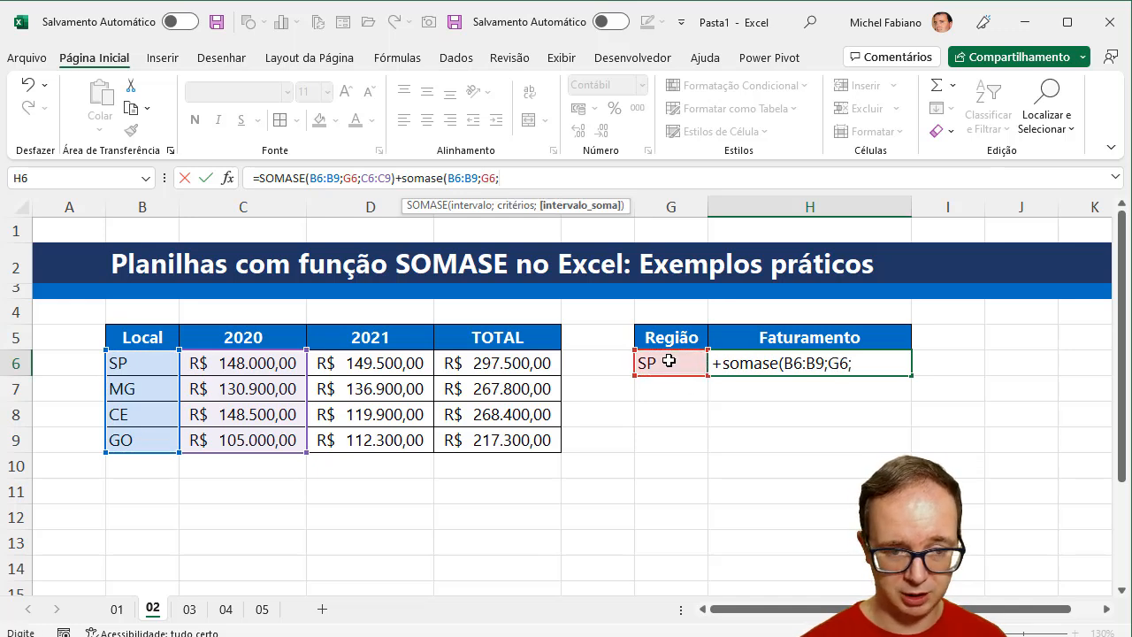
left_click_drag(380, 366, 376, 435)
type(")")
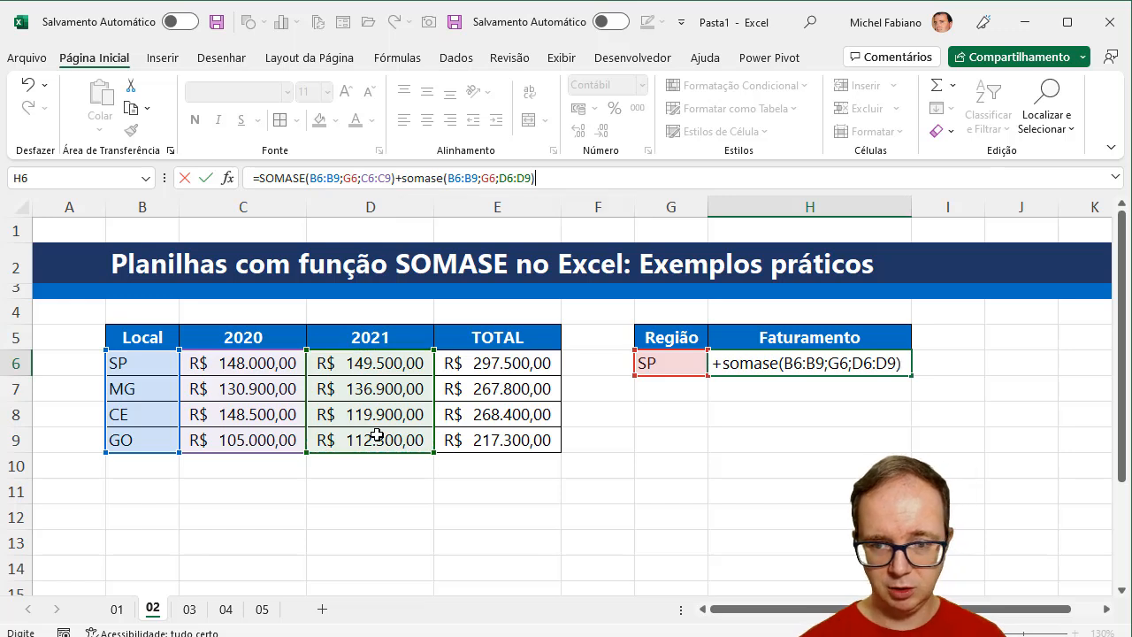
key("Return")
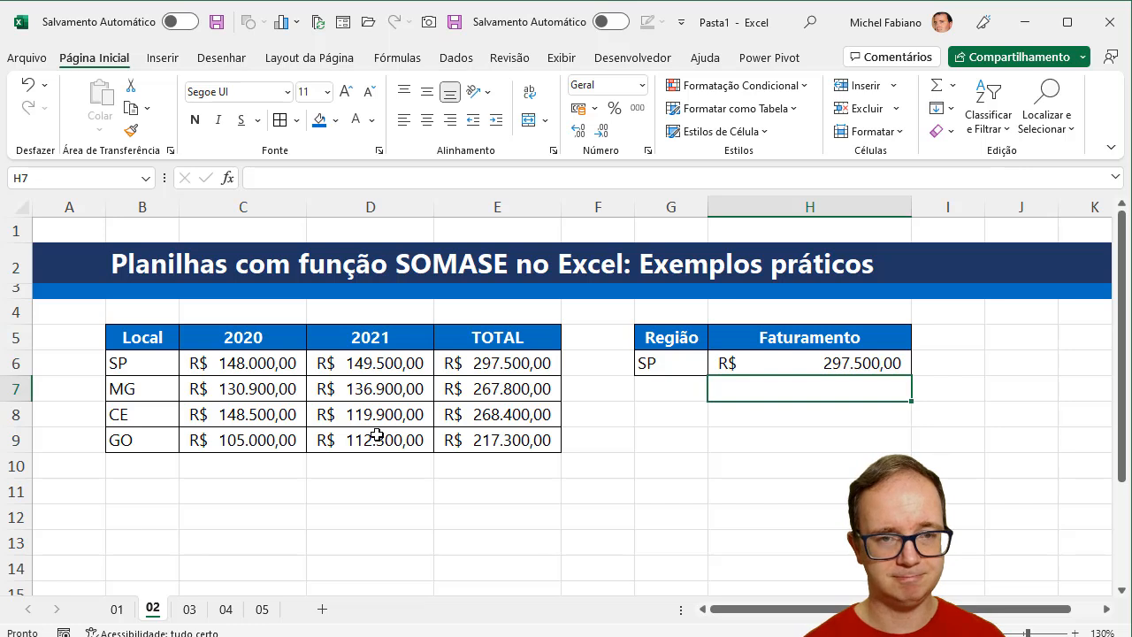
- Enter SP in G7 as a second row of the Região table
left_click_drag(506, 366, 506, 440)
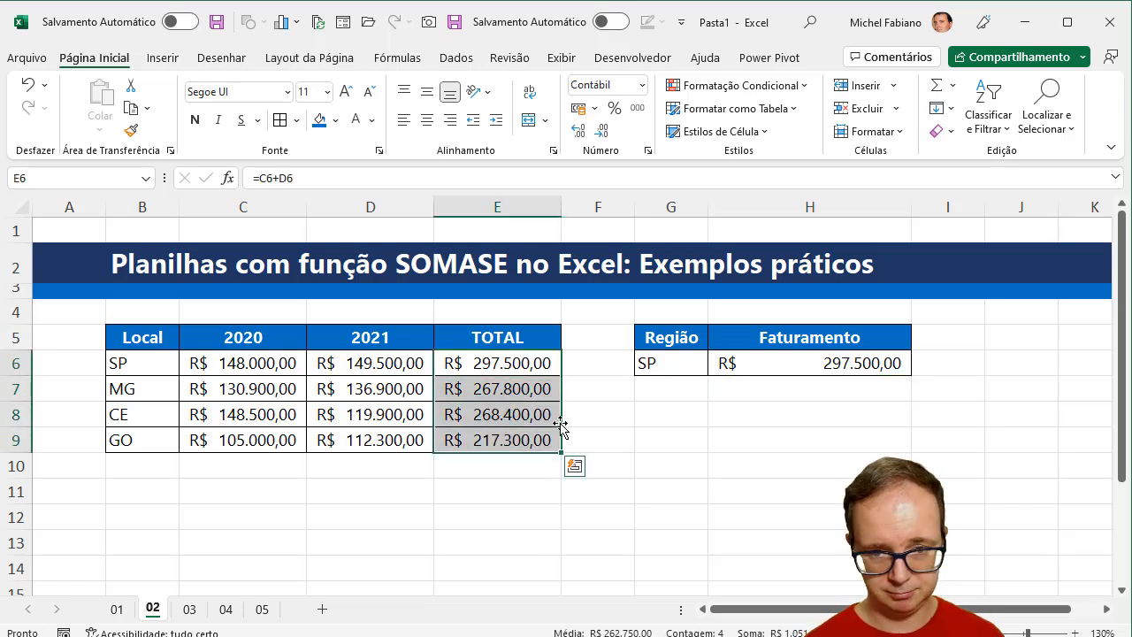
left_click(652, 388)
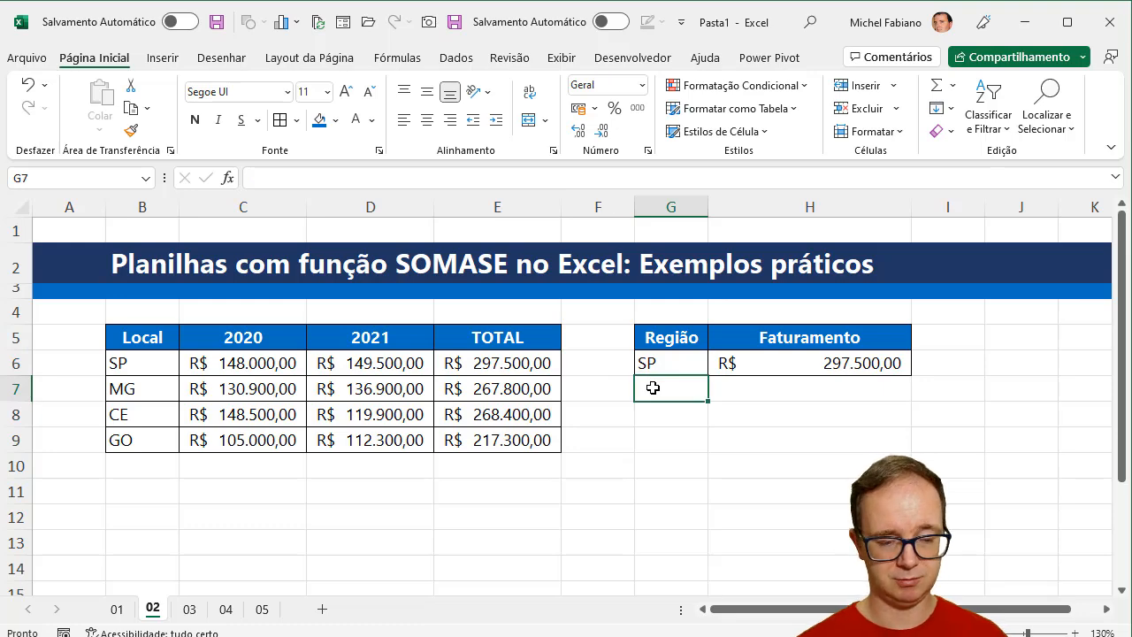
type("SP")
key("Tab")
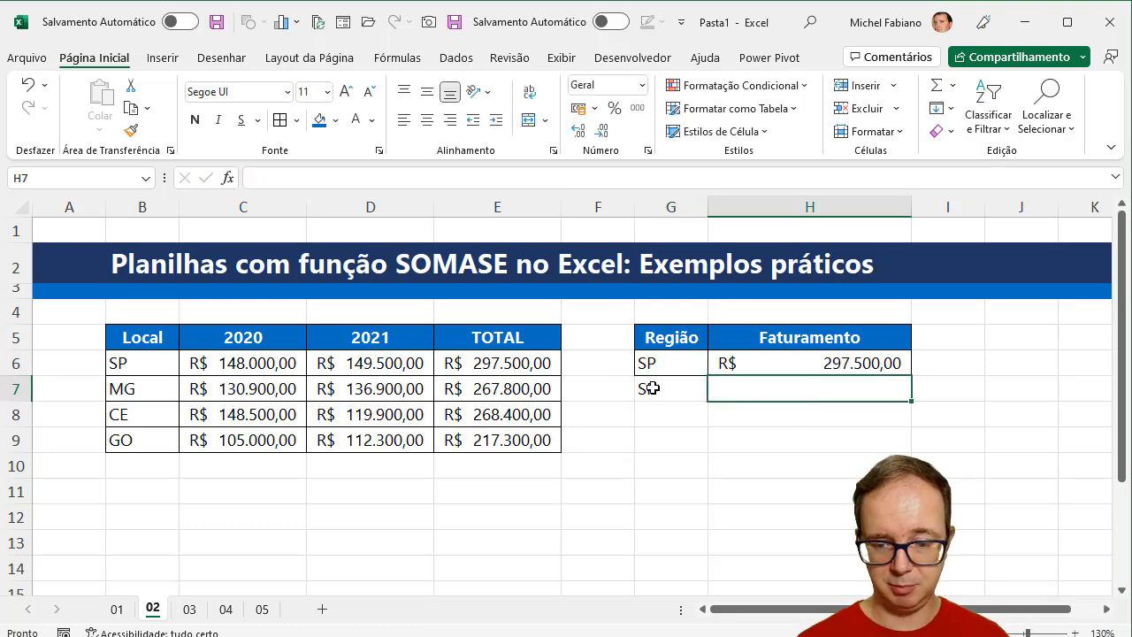
- Enter =somase(B6:B9;G7;E6:E9) in H7 to sum the TOTAL column for the region in G7
type("=somase(")
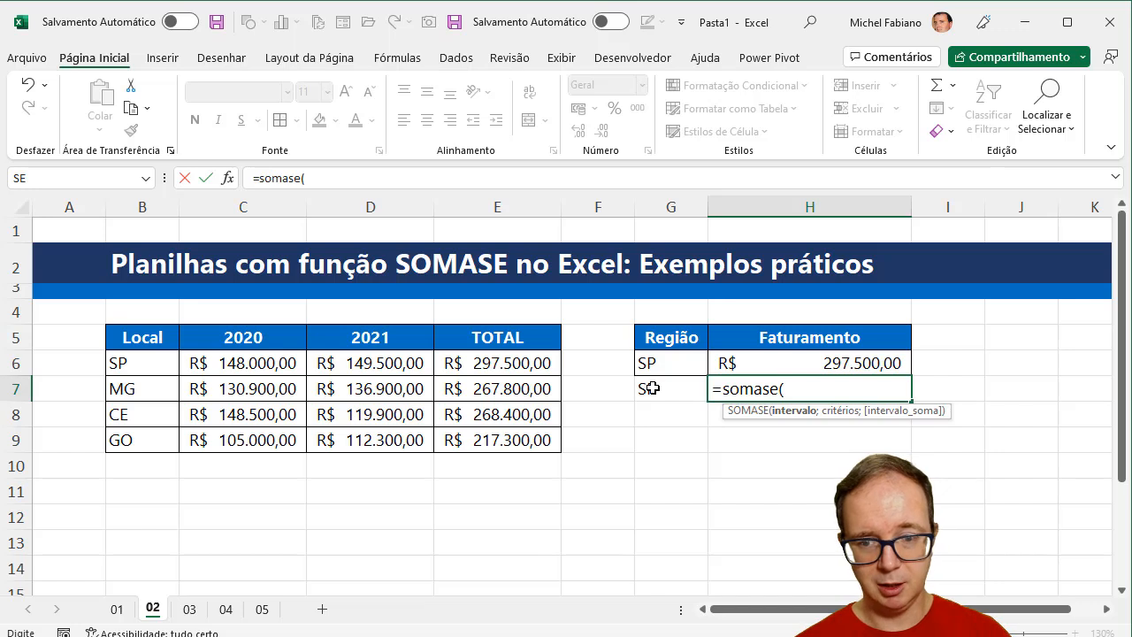
left_click_drag(156, 357, 157, 431)
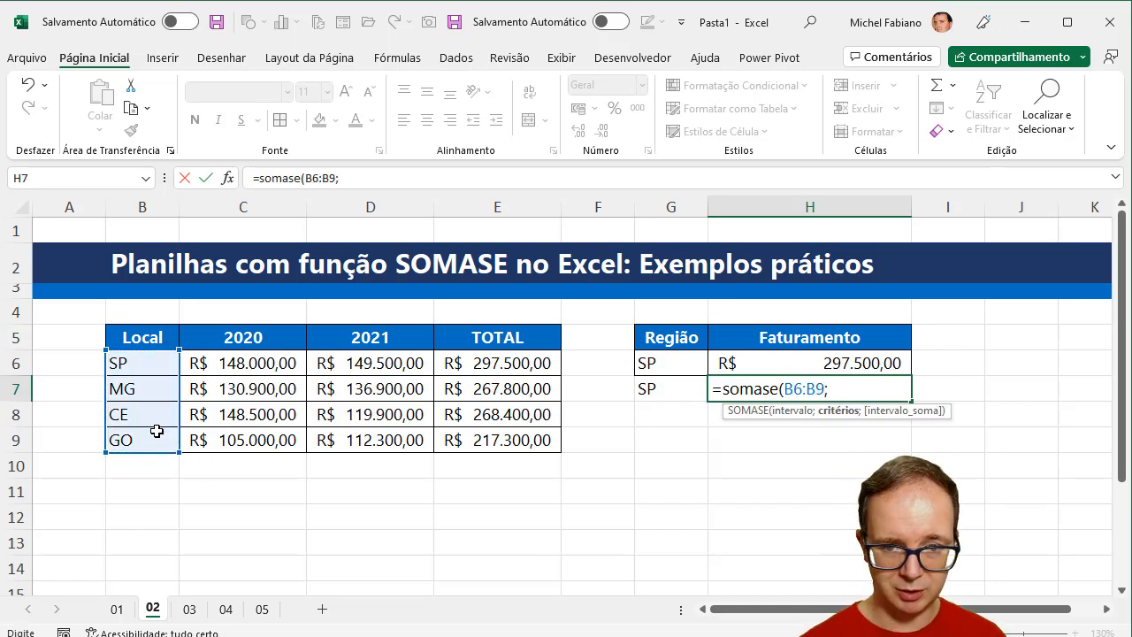
type(";")
left_click(675, 389)
type(";")
left_click_drag(495, 363, 498, 435)
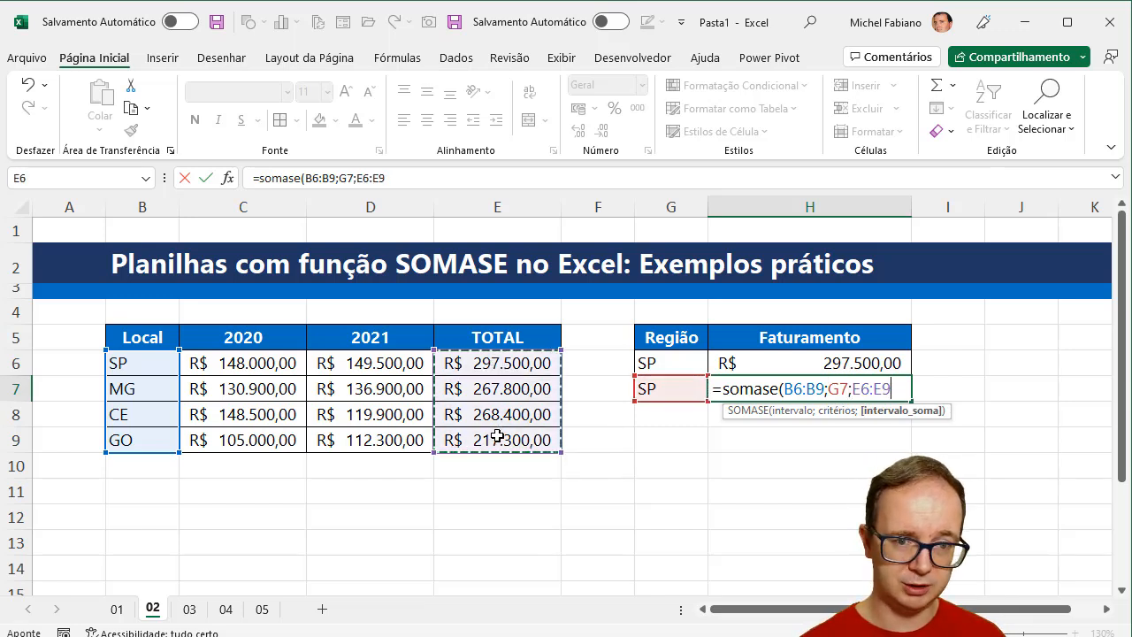
type(")")
key("Return")
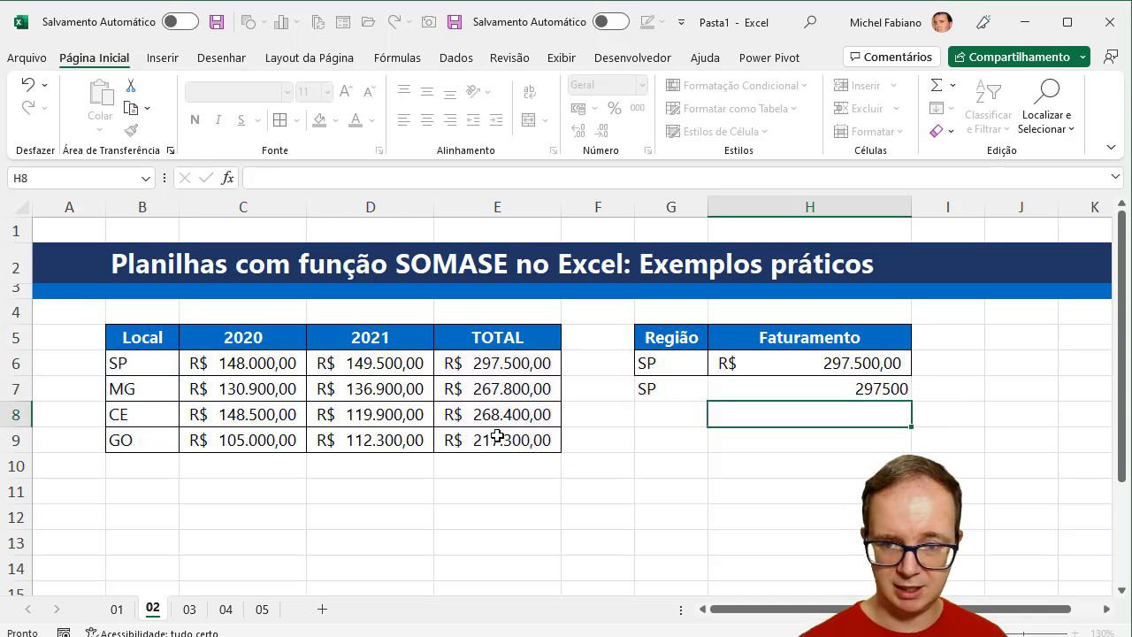
- Copy the formatting of G6:H6 onto the second result row G7:H7
left_click_drag(655, 364, 768, 363)
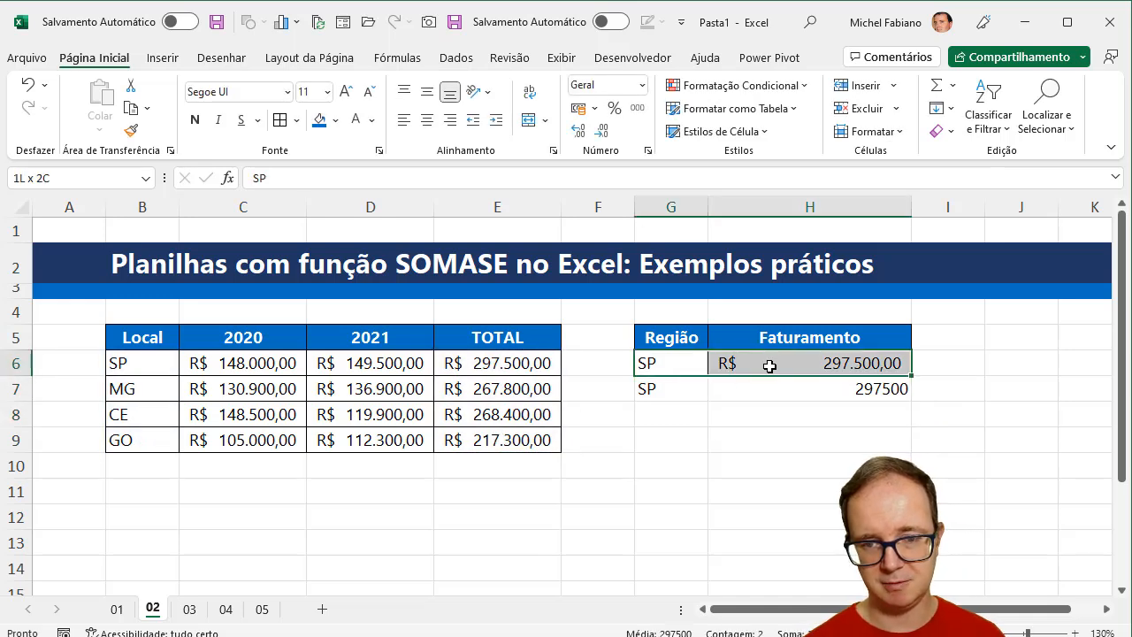
left_click(131, 130)
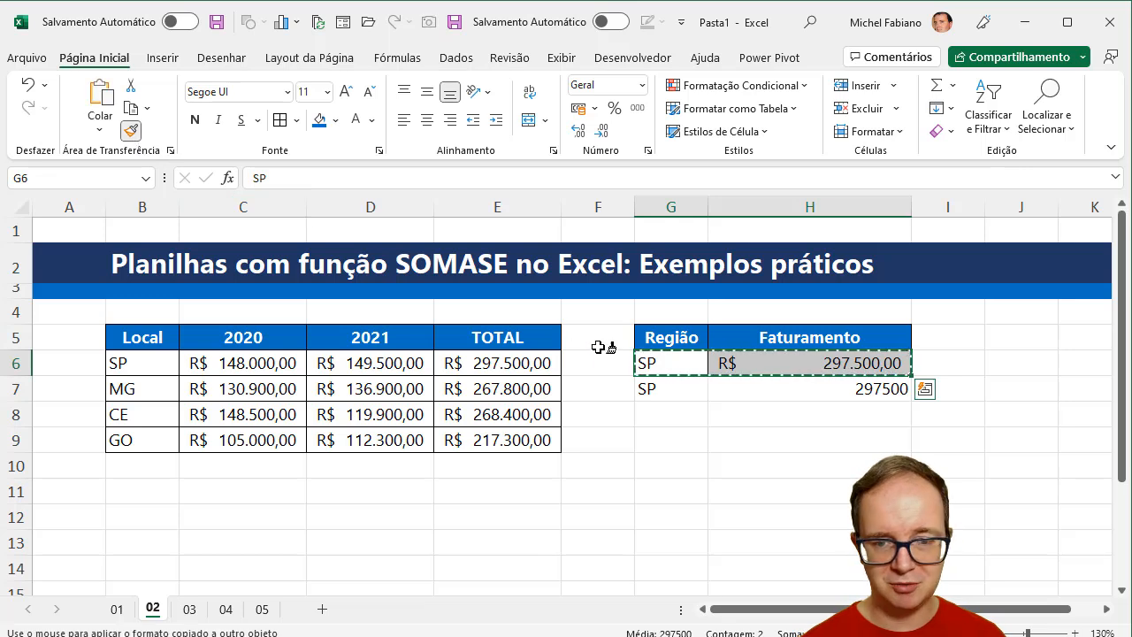
left_click_drag(652, 382, 783, 392)
- Add a third result row with SP in G8 and =procv(G8;B6:E9;4;0) in H8
left_click(677, 410)
type("SP")
key("Tab")
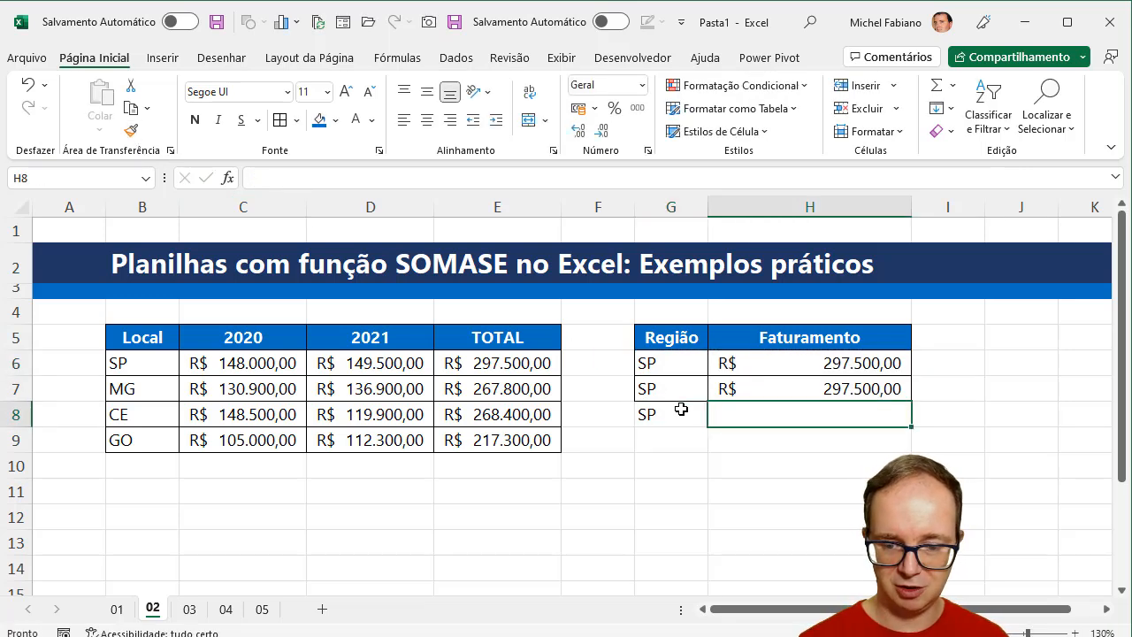
type("=procv (")
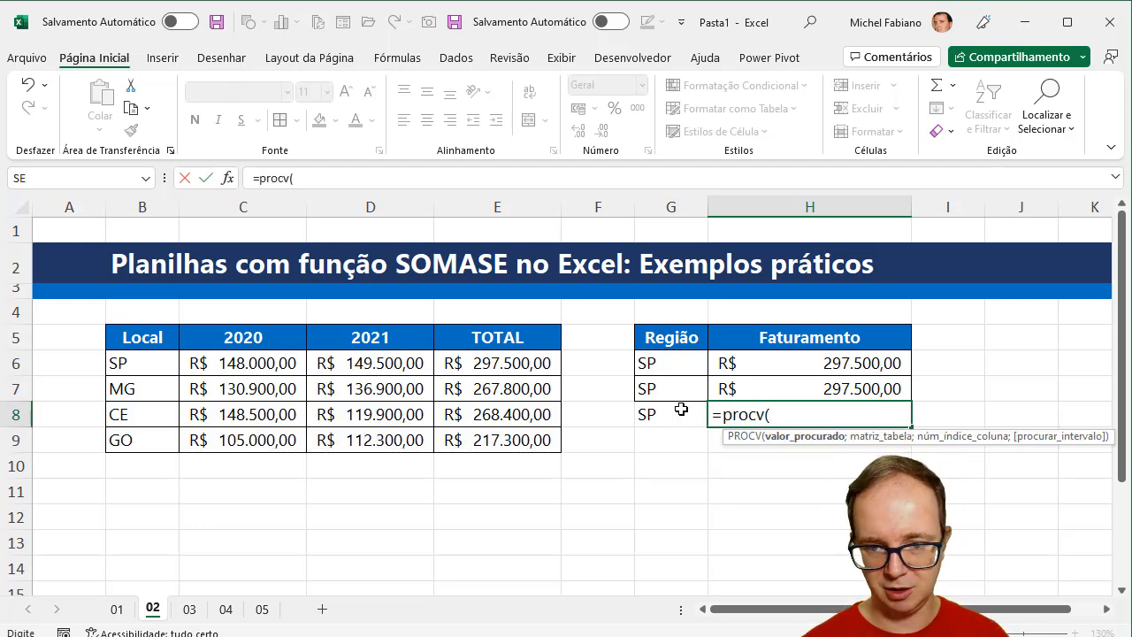
left_click(675, 411)
type(";")
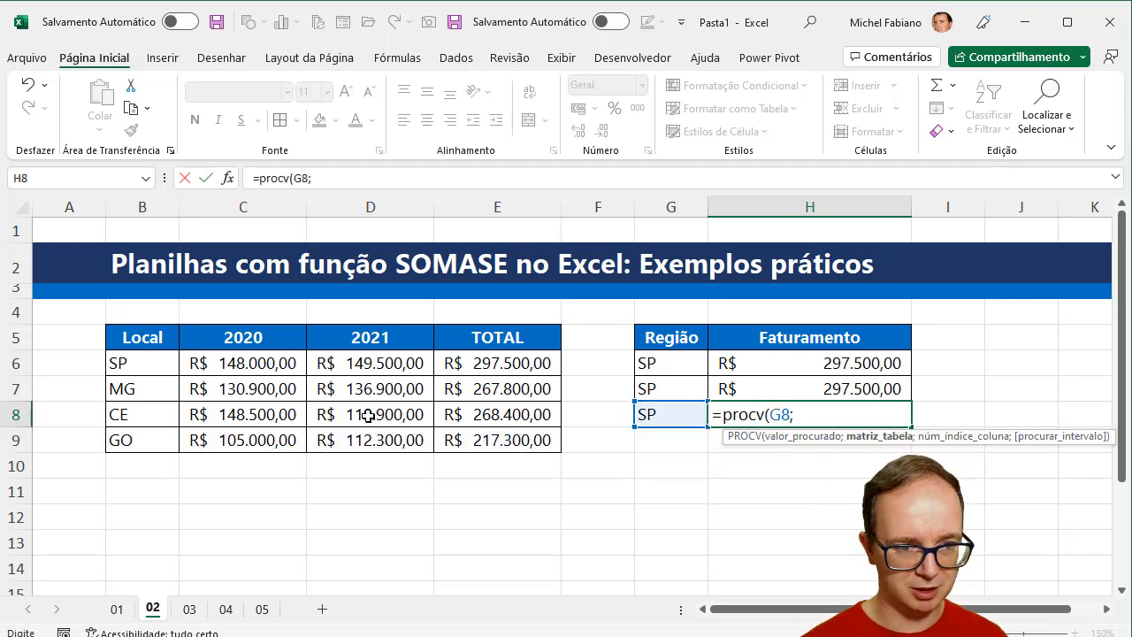
left_click_drag(133, 355, 511, 436)
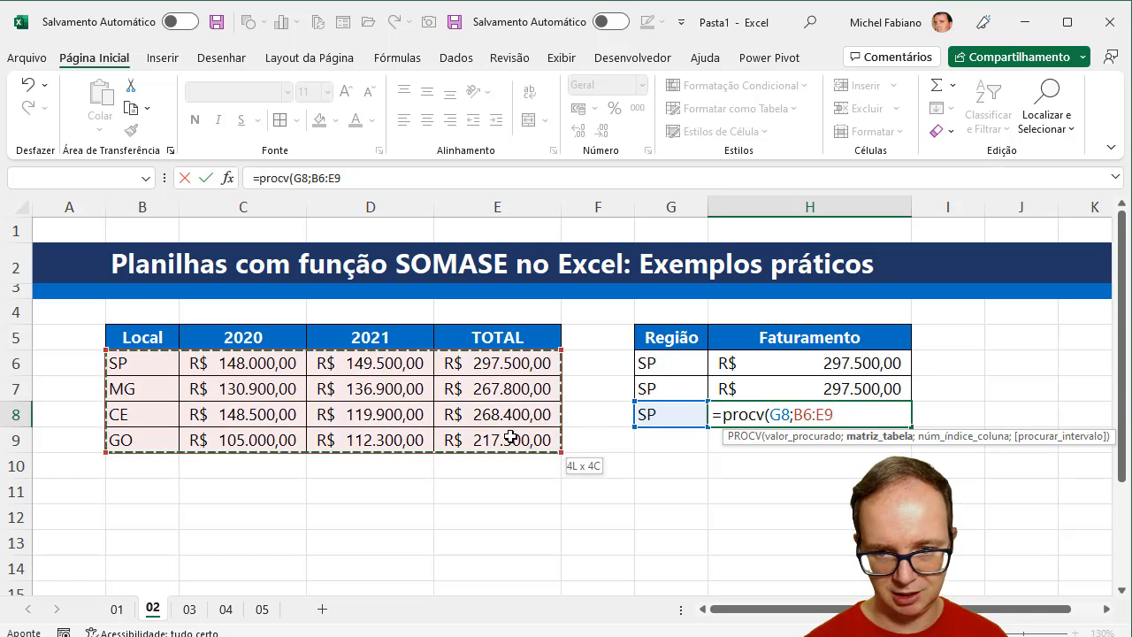
type(";4;0")
key("Return")
- Copy the formatting of G7:H7 onto the third result row G8:H8
left_click(683, 388)
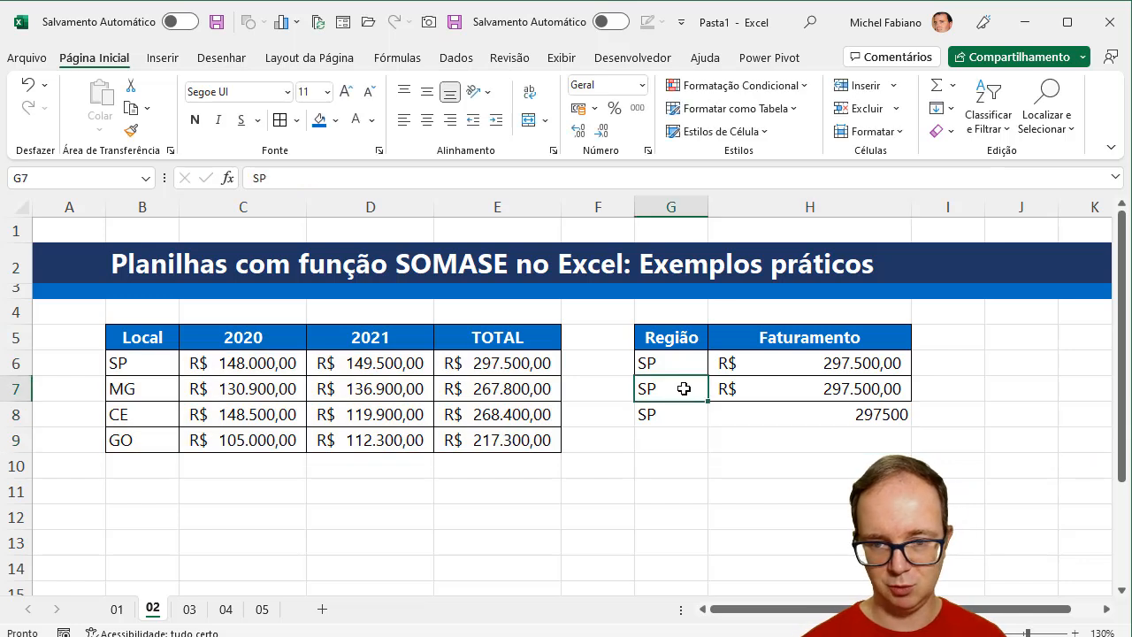
left_click_drag(684, 388, 748, 383)
left_click(131, 130)
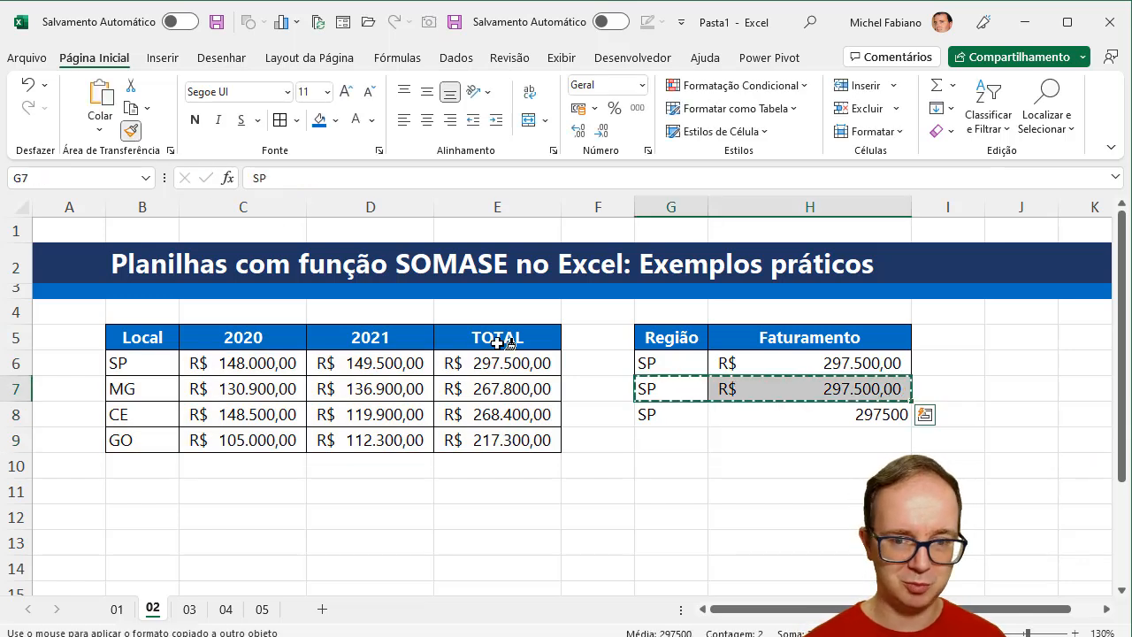
mouse_move(662, 414)
left_mouse_down()
mouse_move(784, 419)
mouse_move(737, 413)
left_mouse_up()
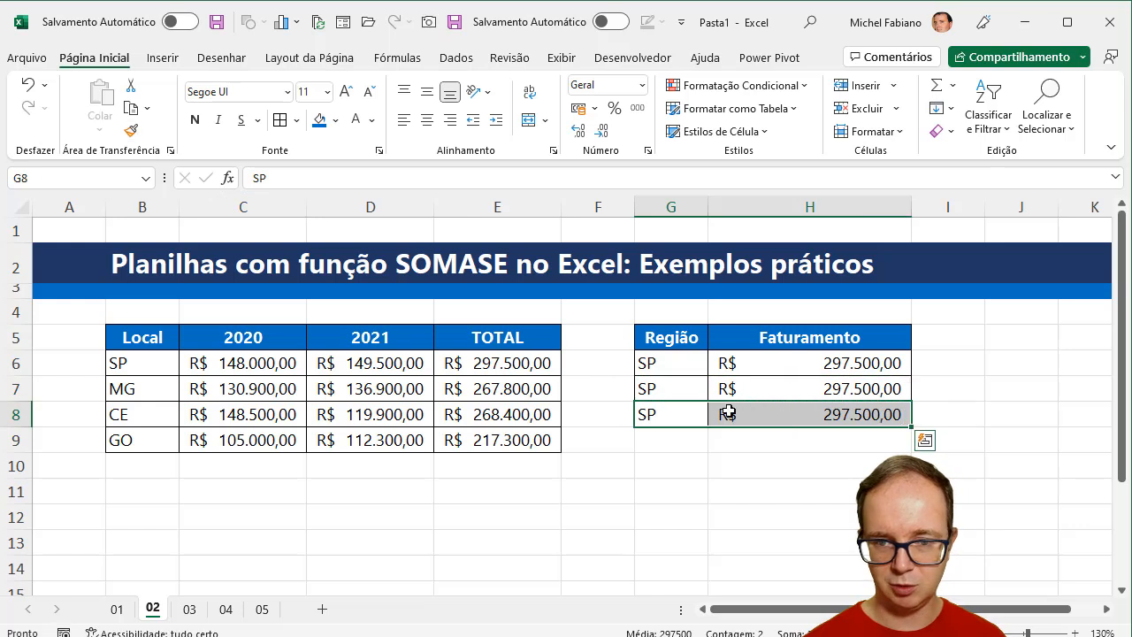
left_click(688, 390)
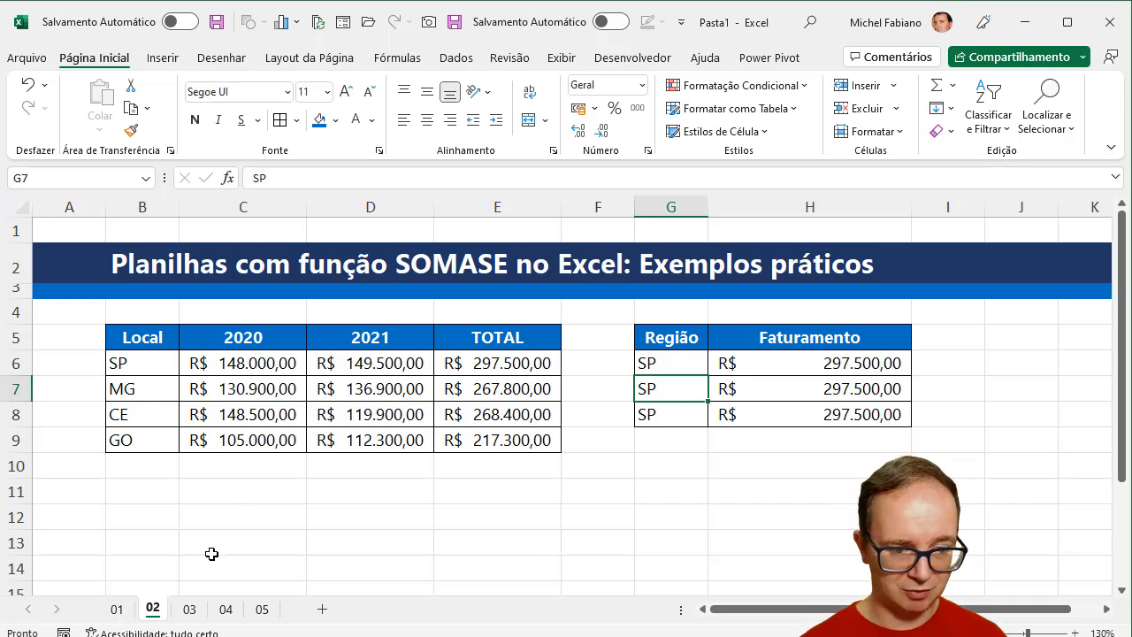
- Switch to sheet 03, collapse the ribbon and highlight the 01/05/2022 dates and their production values
left_click(188, 609)
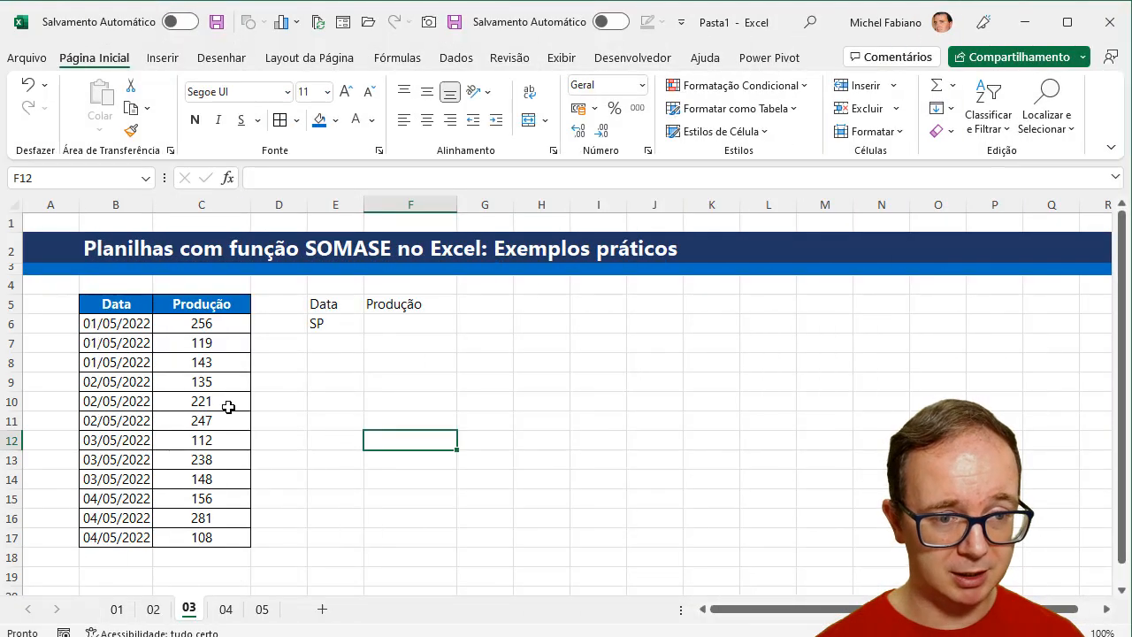
double_click(116, 64)
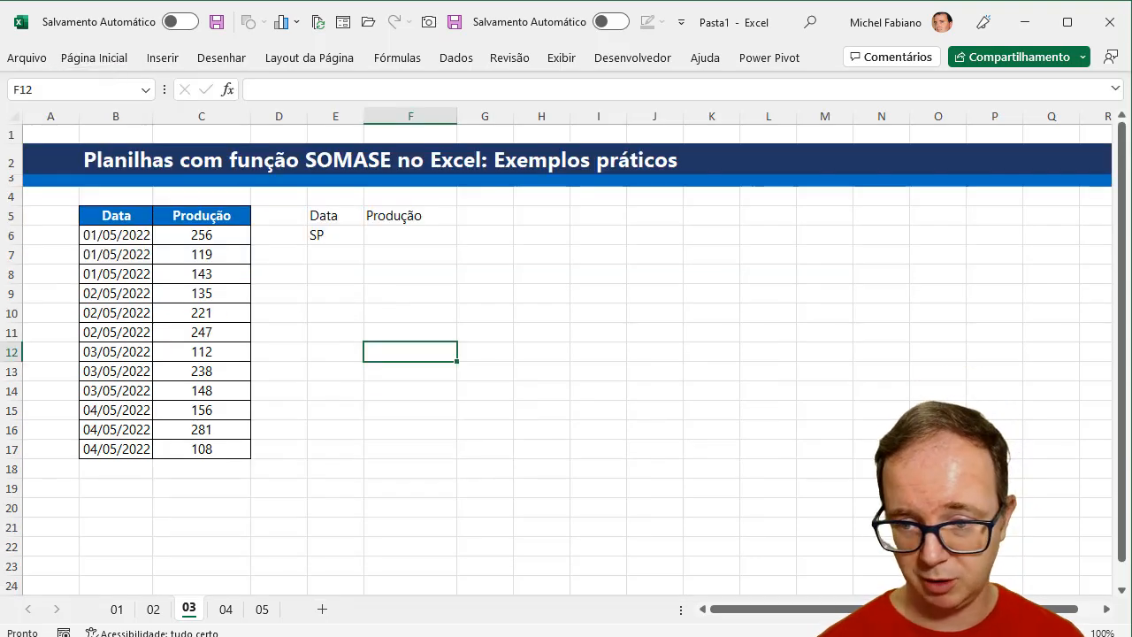
scroll(566, 354, "up", 3, "ctrl")
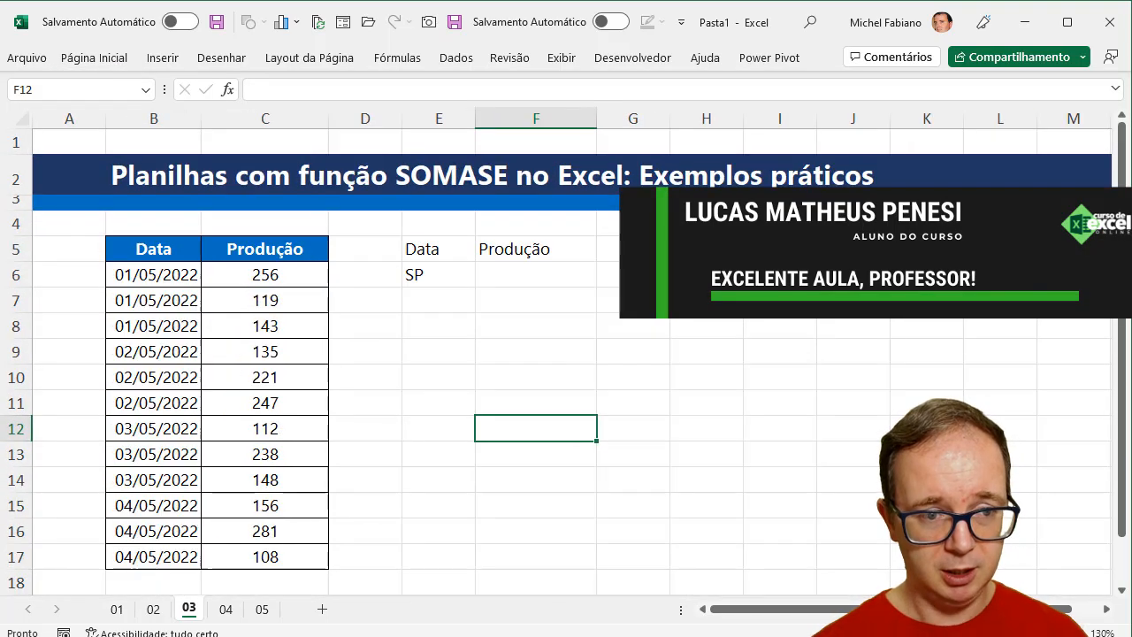
left_click_drag(185, 276, 185, 327)
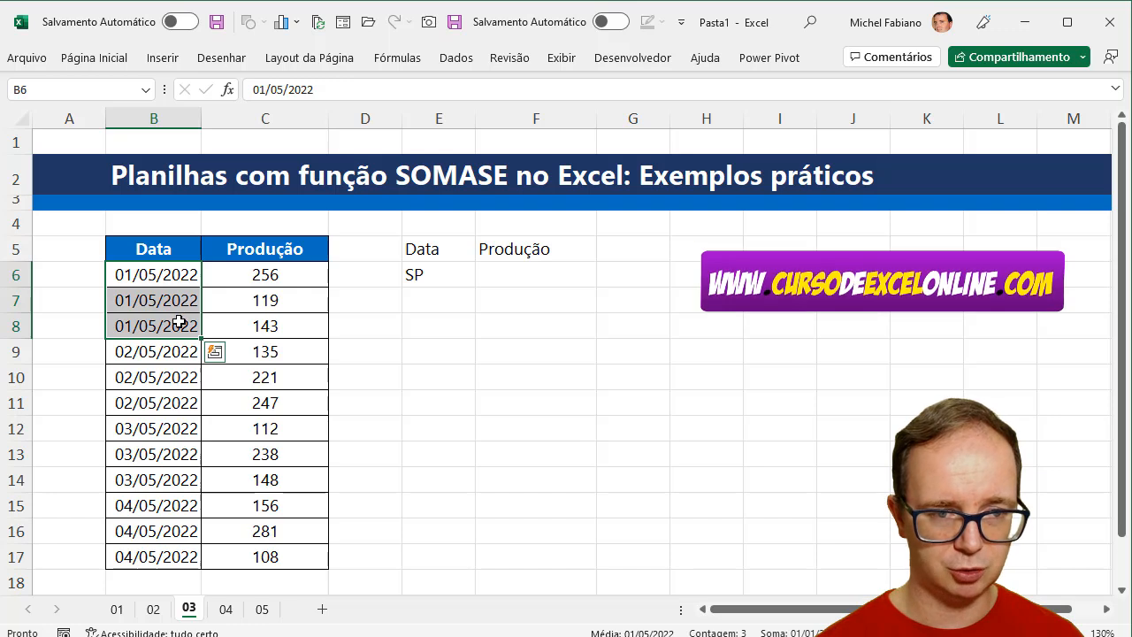
left_click_drag(302, 281, 301, 327)
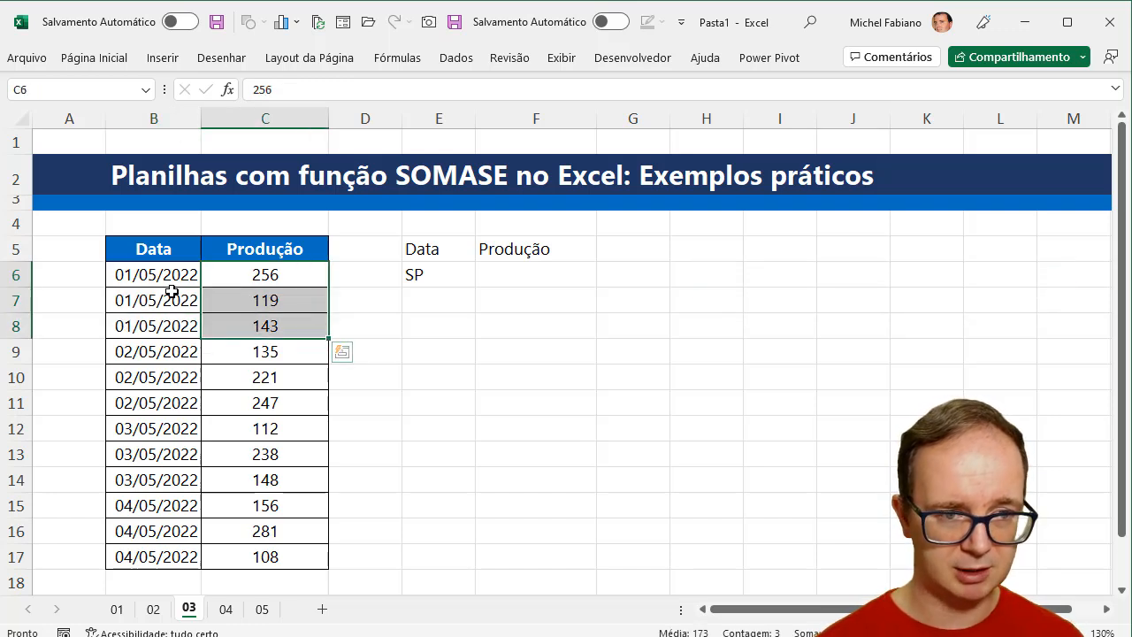
- Replace the content of E6 under Data with the date 01/05/2022
left_click(433, 277)
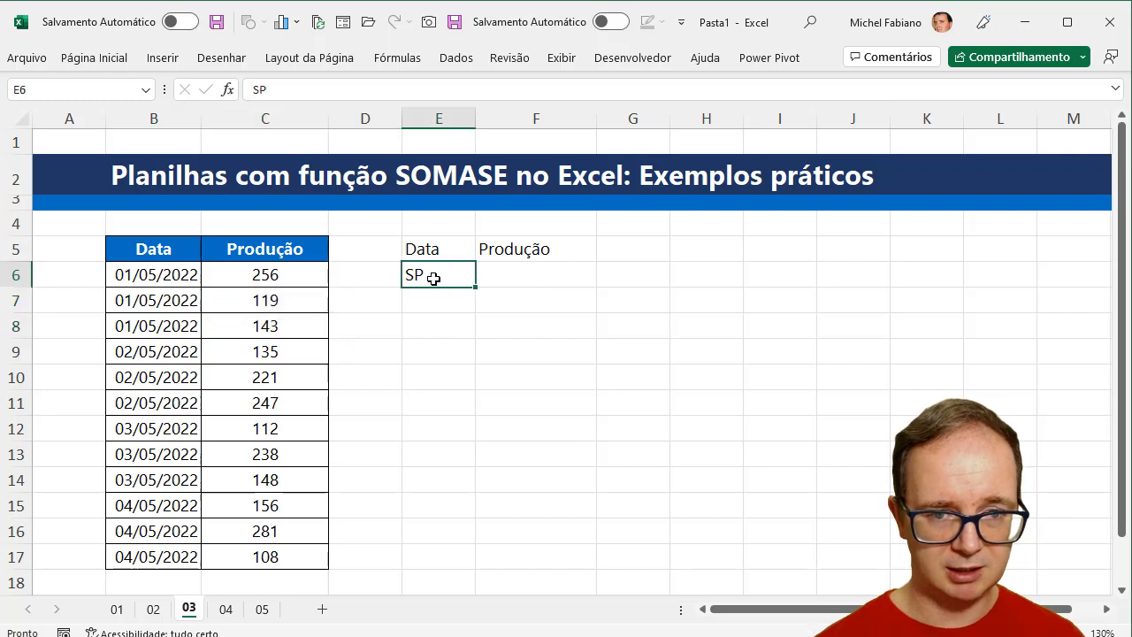
type("01/05/2022")
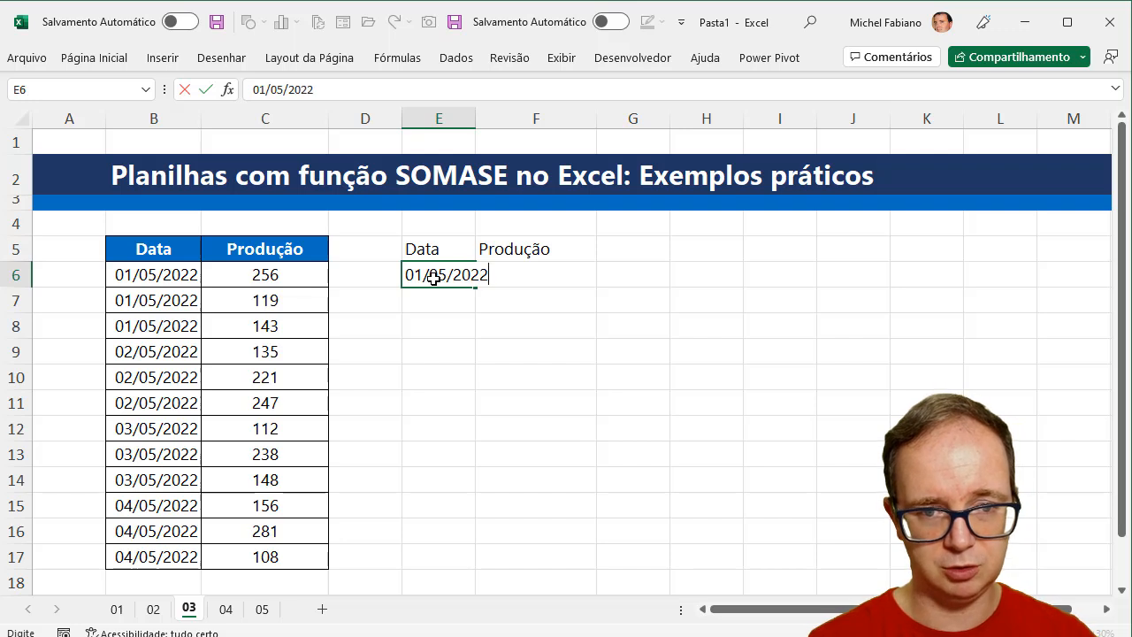
key("Return")
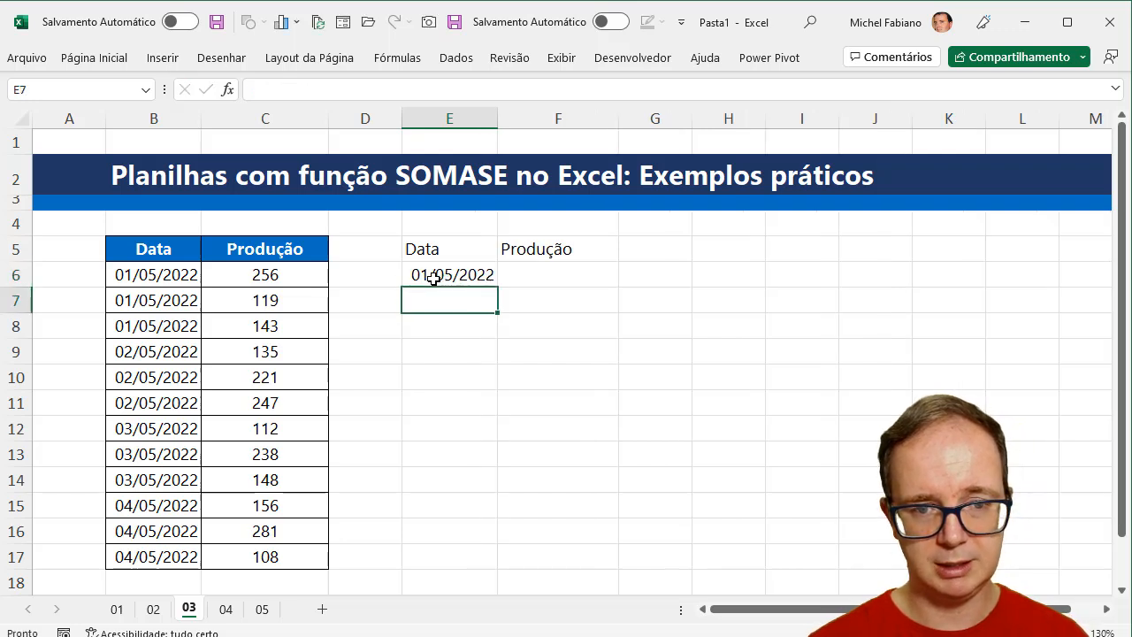
- Enter =somase(B6:B17;E6;C6:C17) in F6 to total the production for the date in E6
left_click(538, 274)
type("=s")
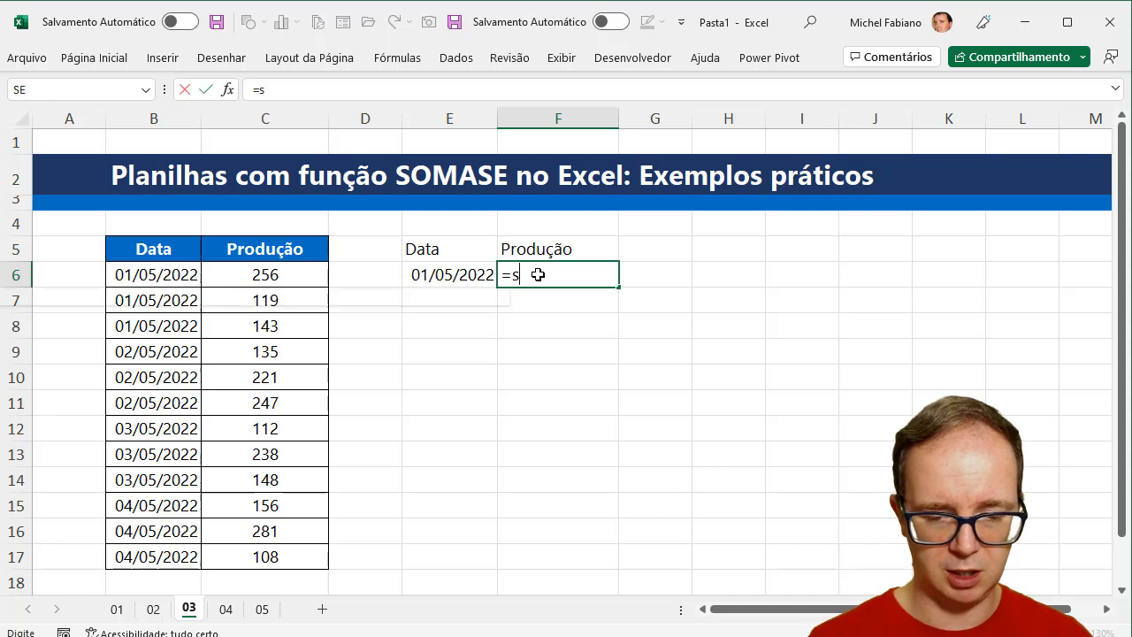
type("omase(")
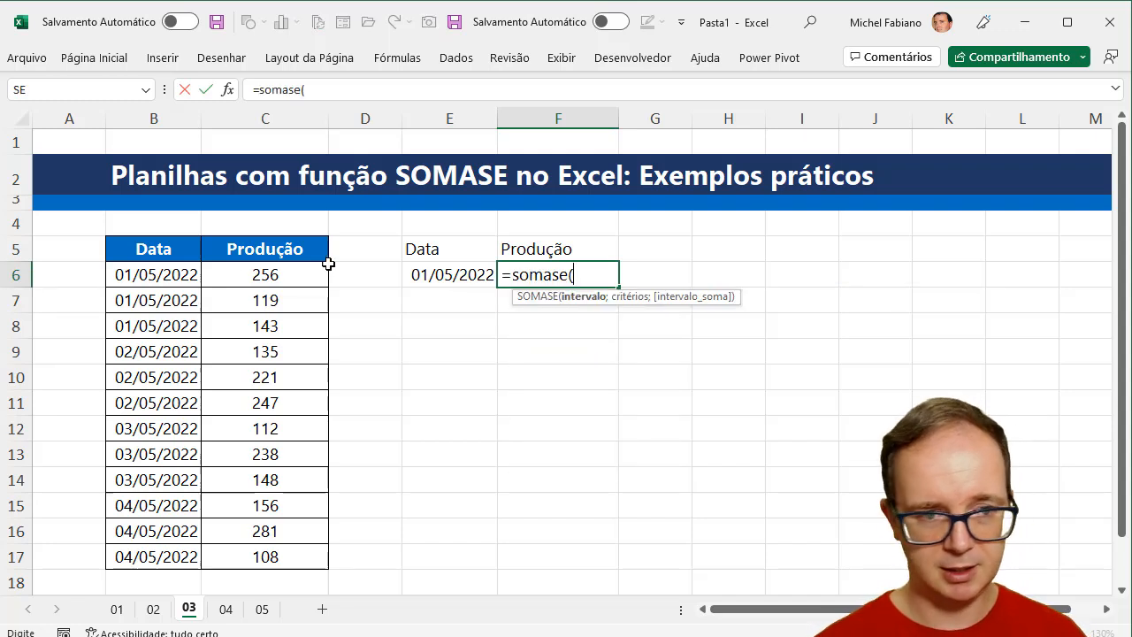
left_click_drag(172, 274, 173, 558)
type(";")
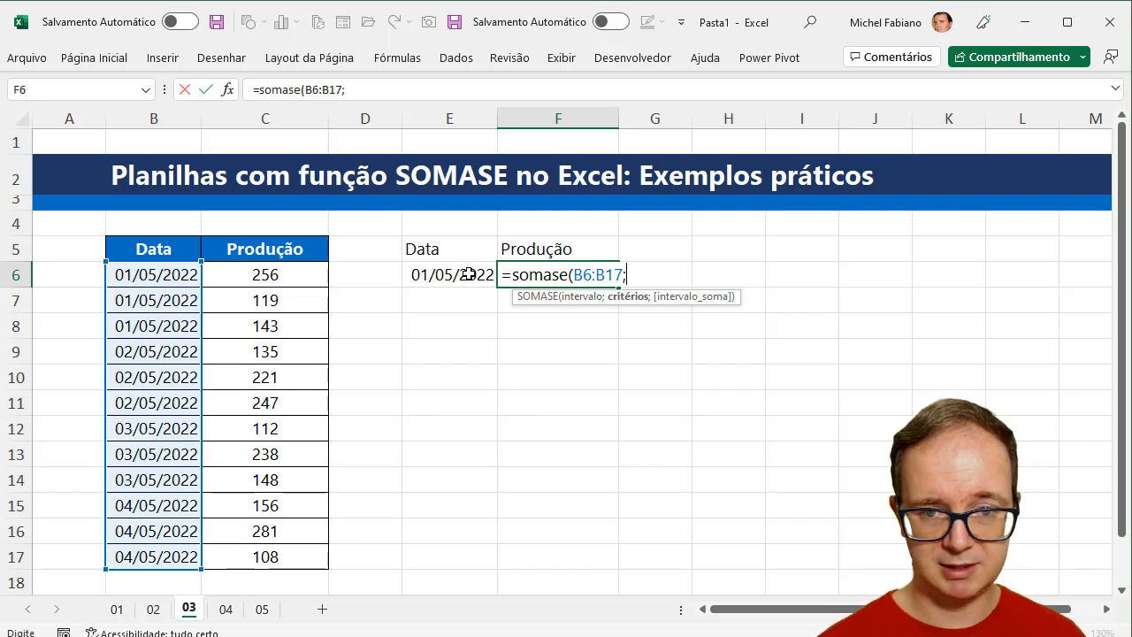
left_click(469, 274)
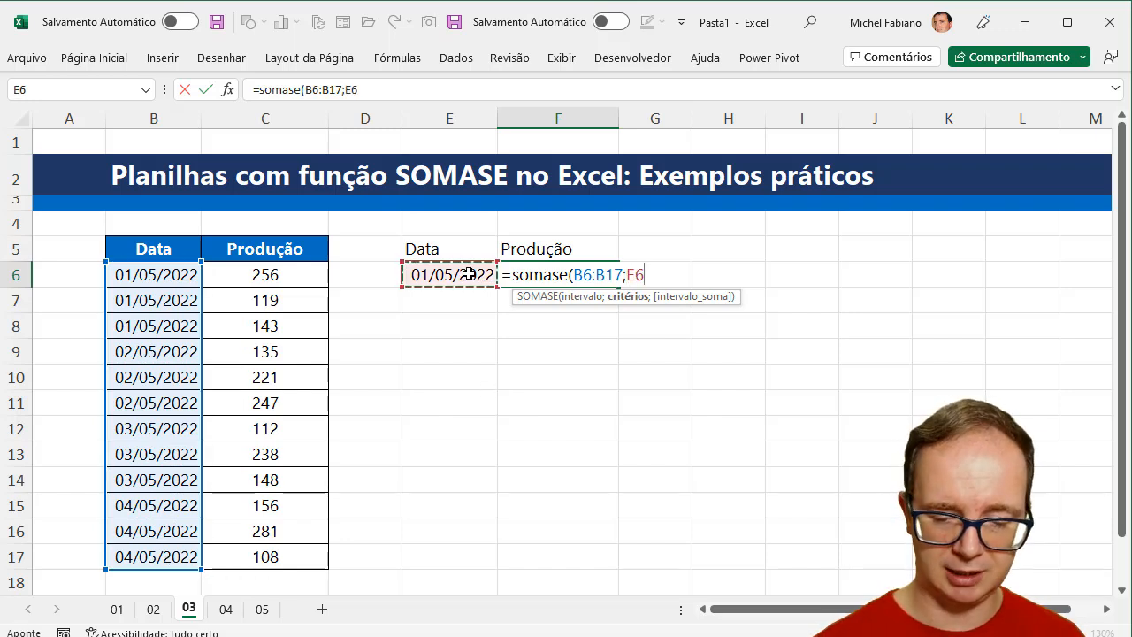
type(";")
left_click_drag(298, 276, 289, 556)
type(")")
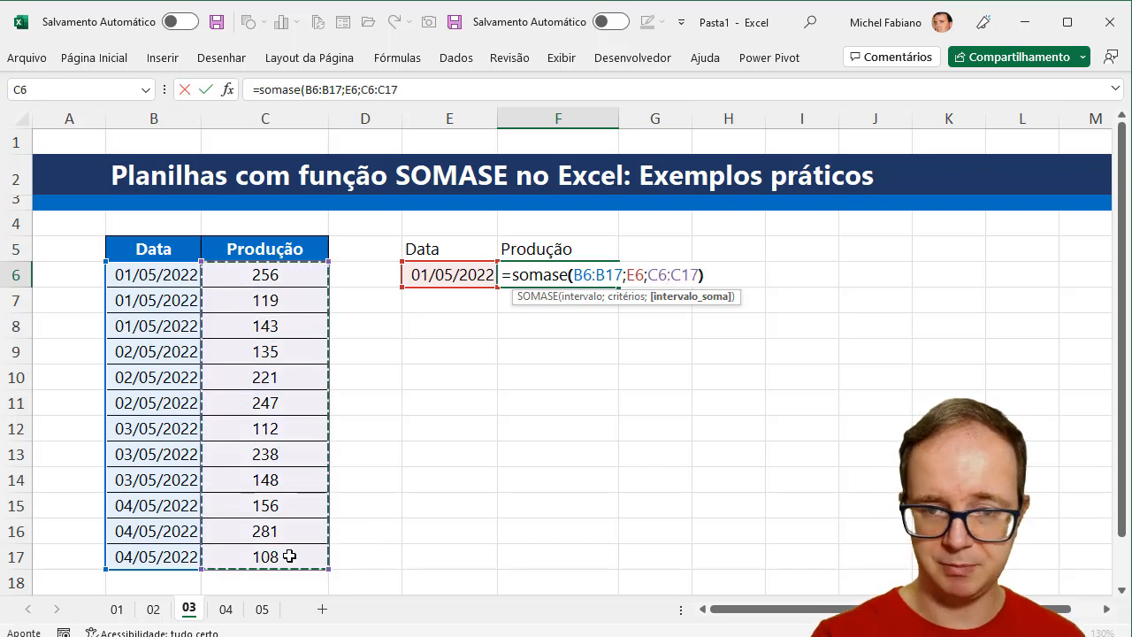
key("Return")
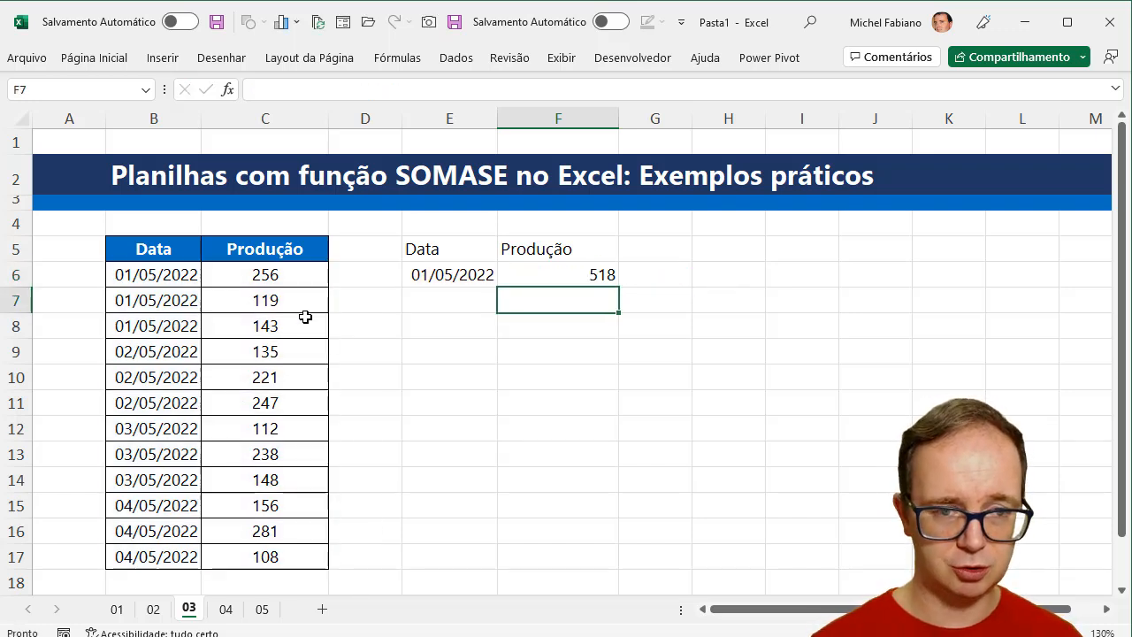
- Fill the date in E6 down to E9 as a daily series ending at 04/05/2022
left_click_drag(303, 281, 303, 325)
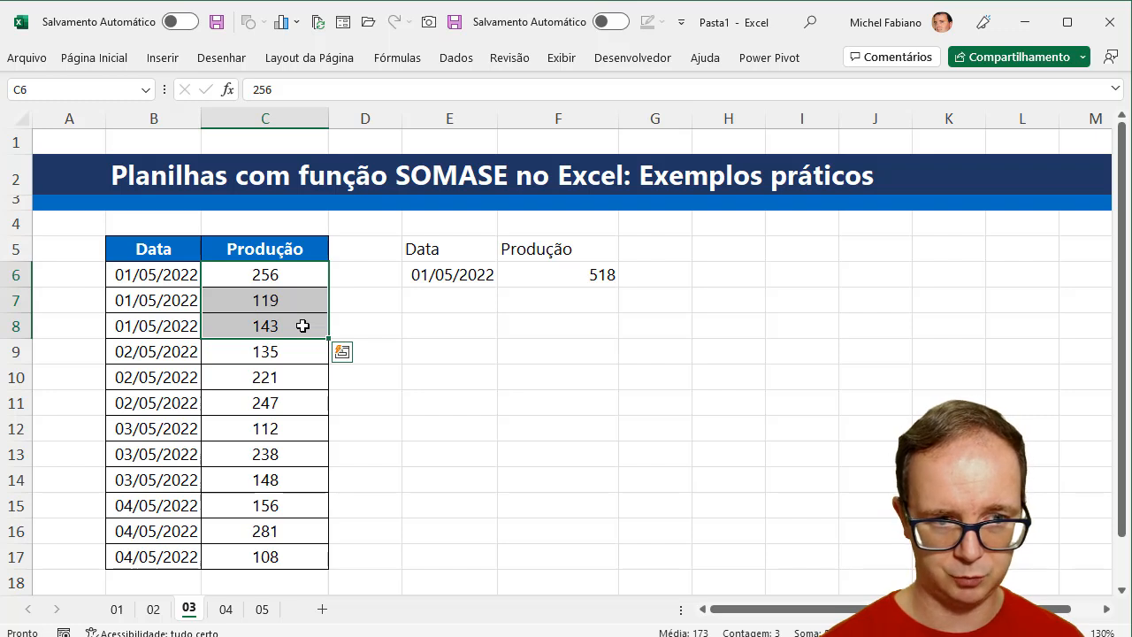
left_click(464, 270)
left_click_drag(499, 289, 489, 374)
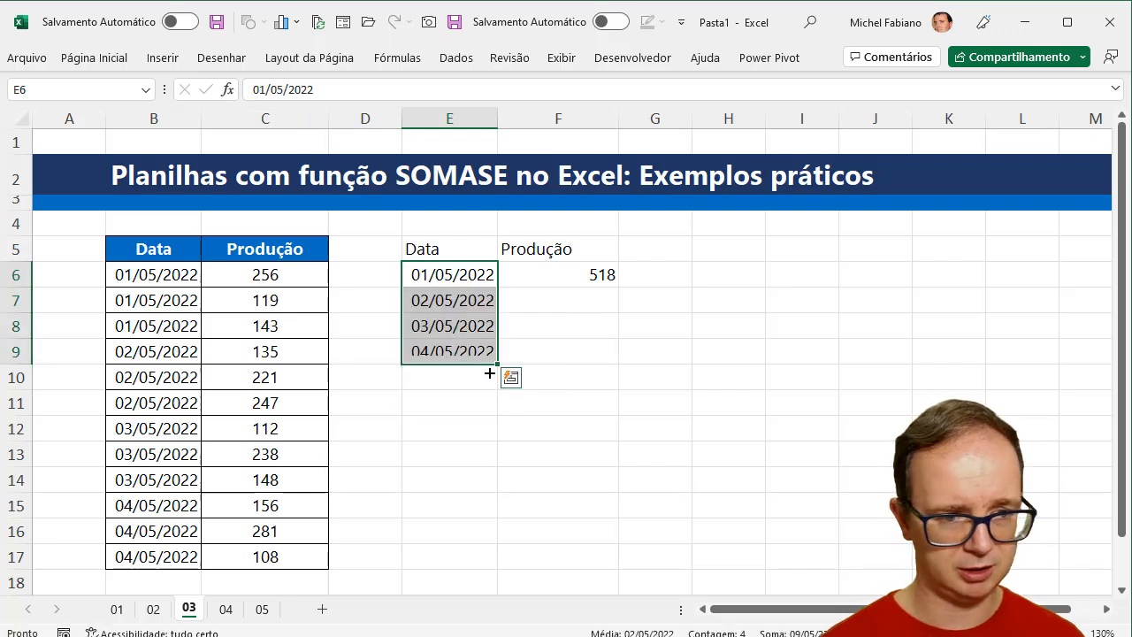
- Replace the formula in F6 with =somase($B$6:$B$17;E6;$C$6:$C$17) and fill it down to F9
left_click(597, 276)
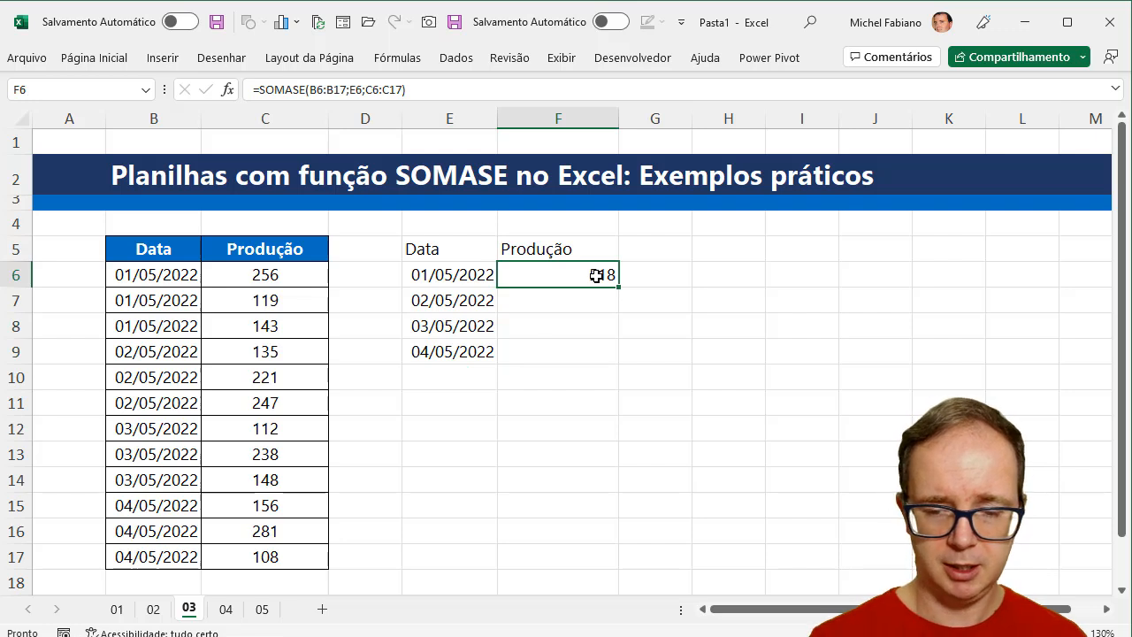
key("Delete")
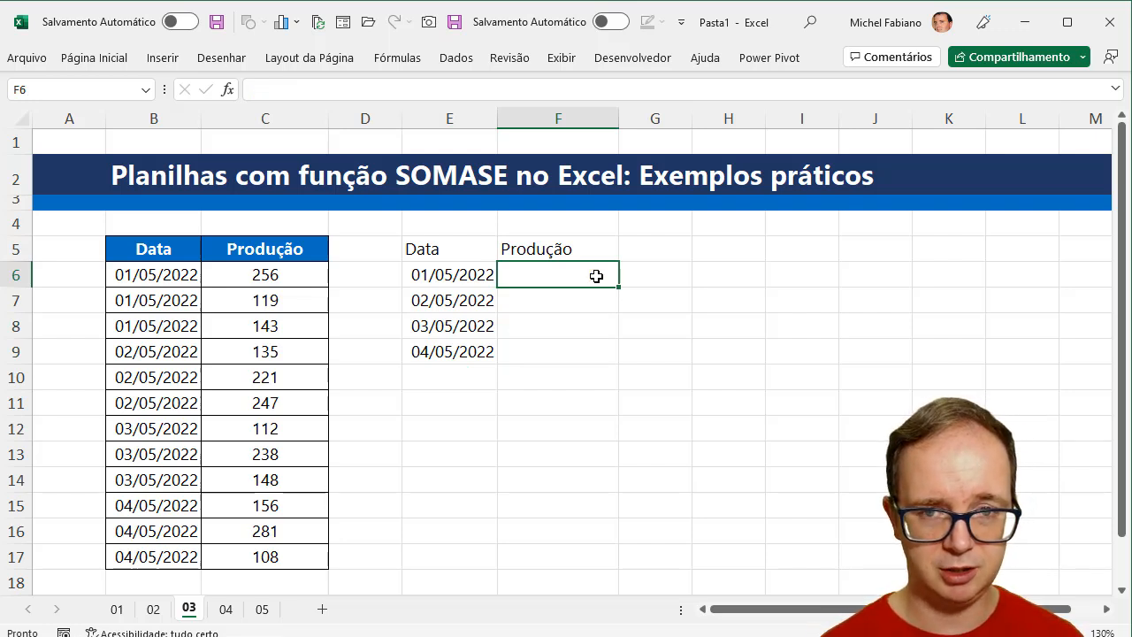
type("=som")
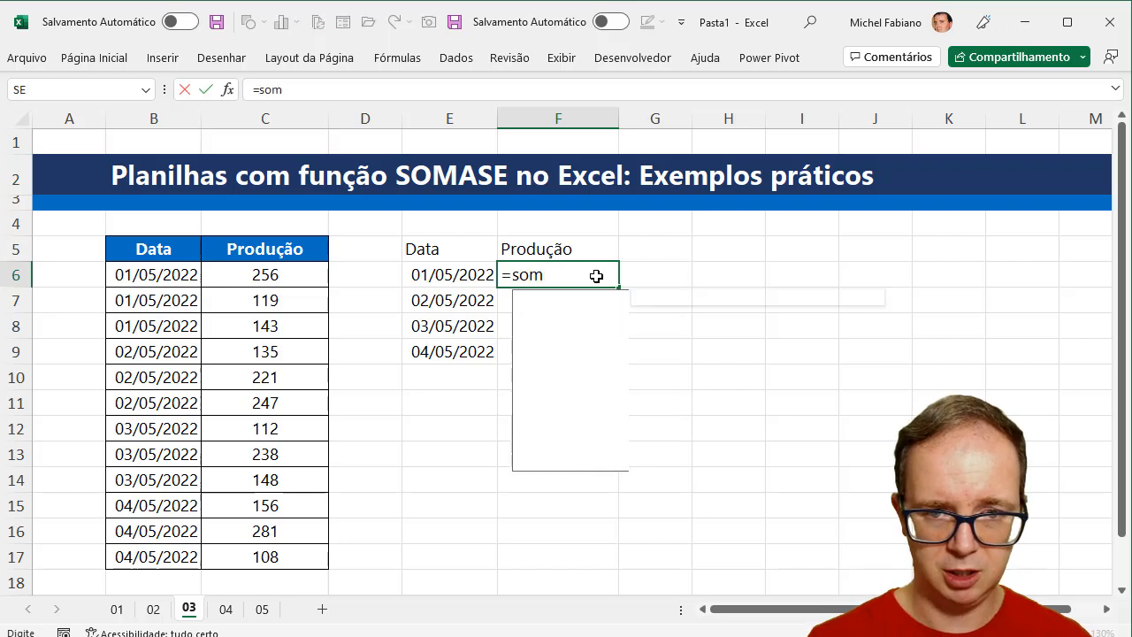
type("ase(")
left_click_drag(187, 276, 183, 559)
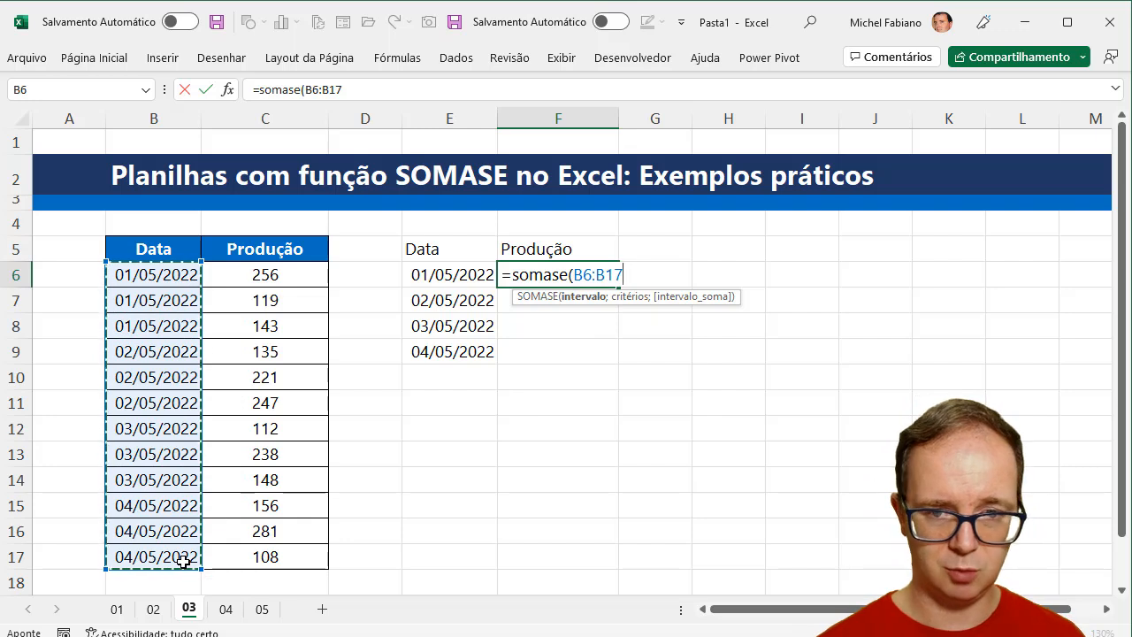
key("F4")
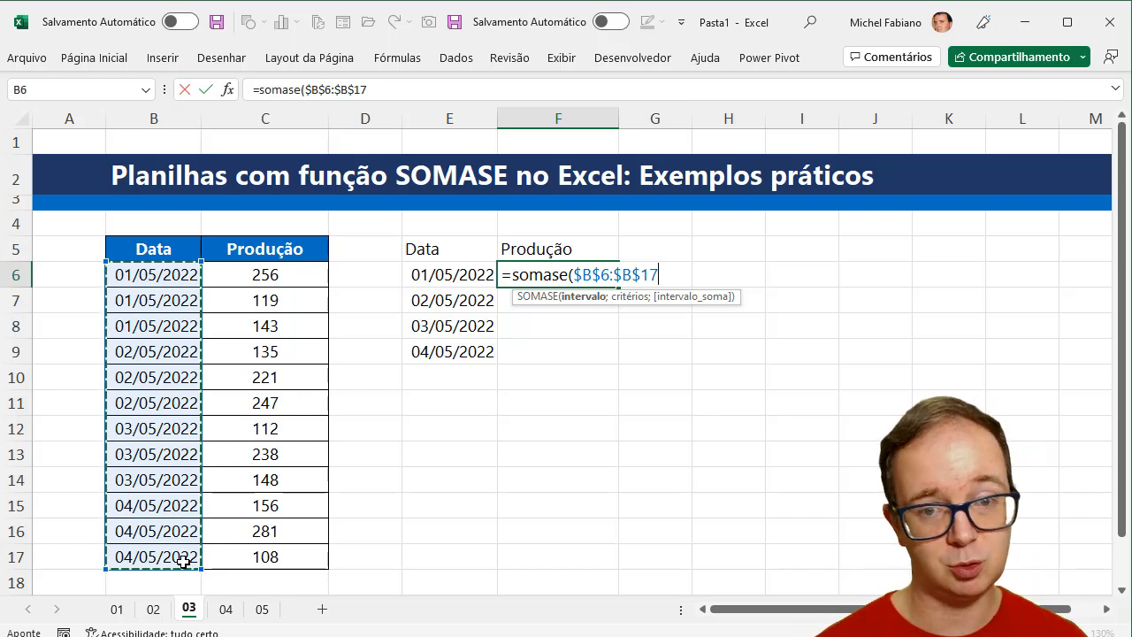
type(";")
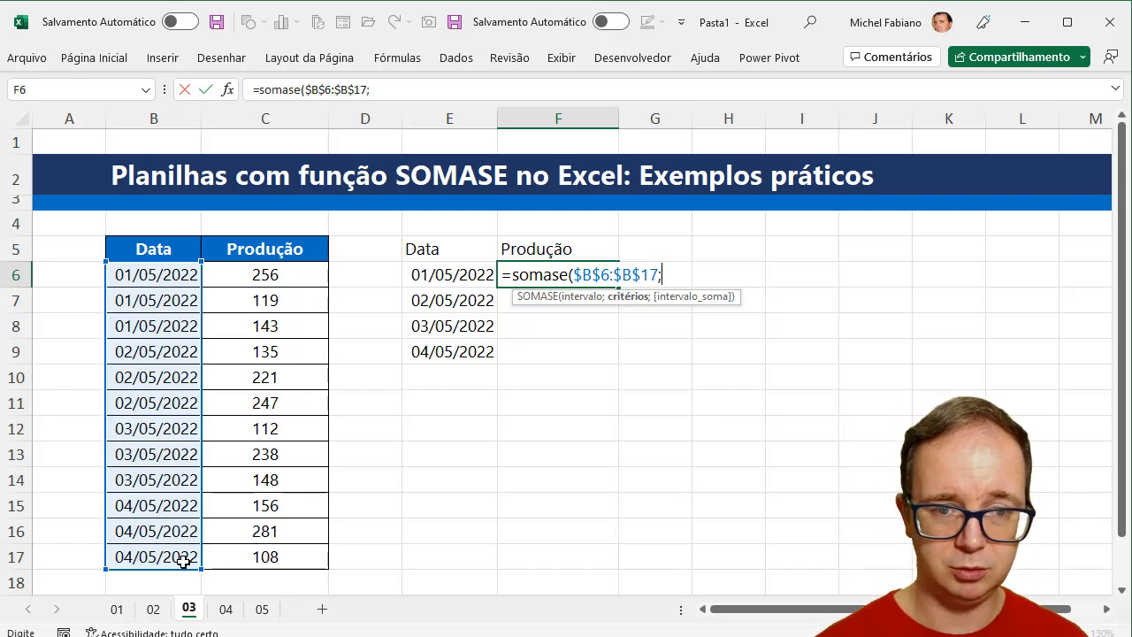
left_click(450, 275)
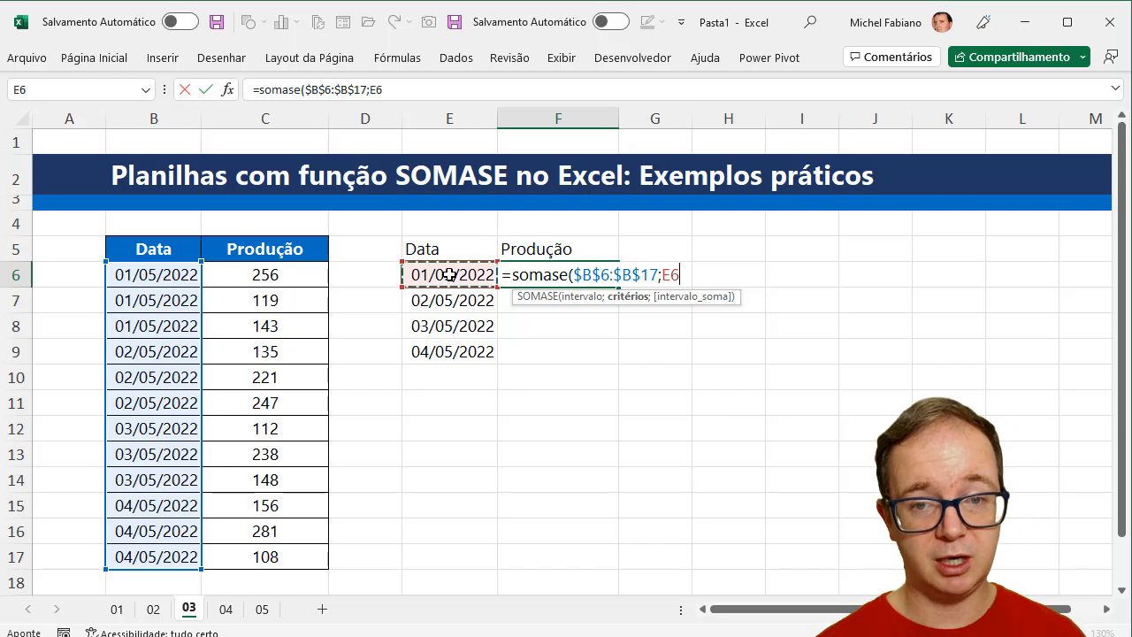
type(";")
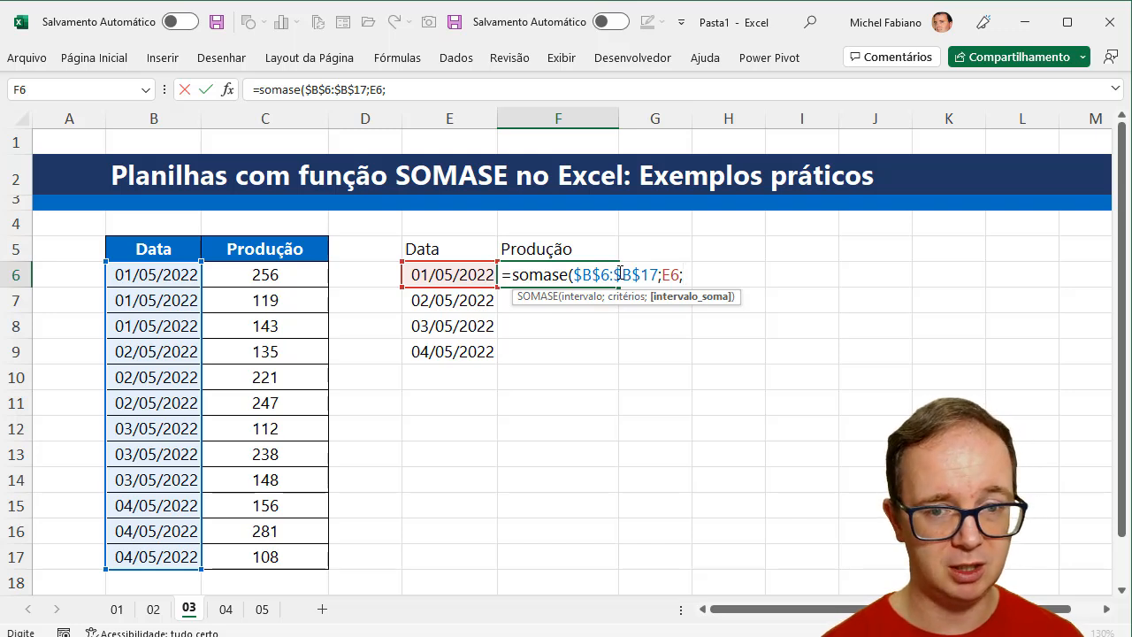
left_click_drag(293, 275, 276, 554)
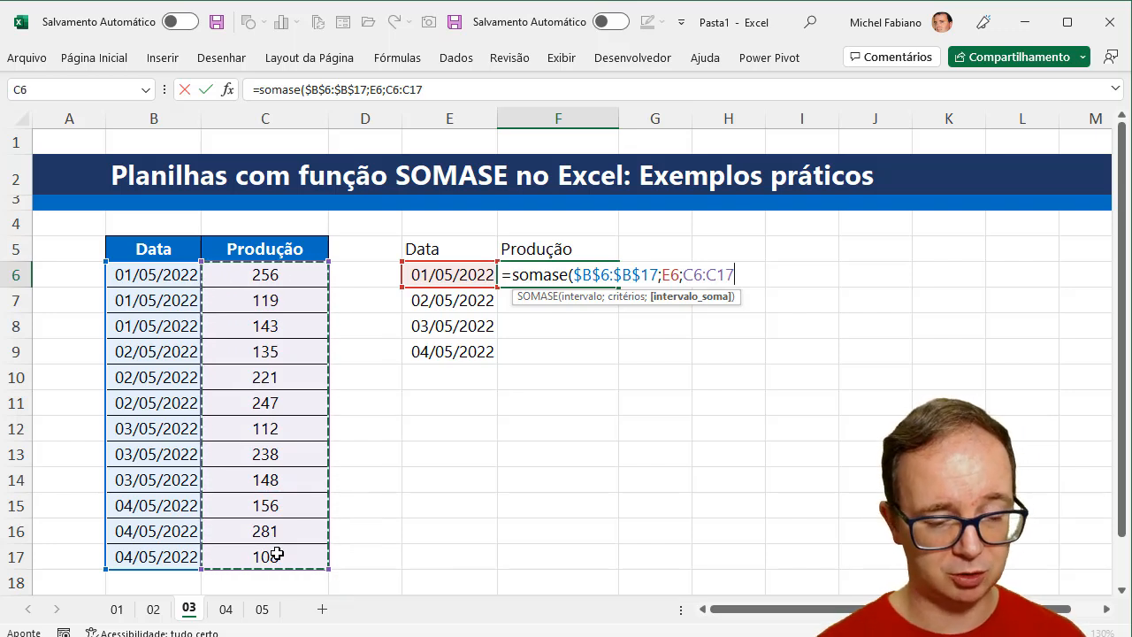
key("F4")
type(")")
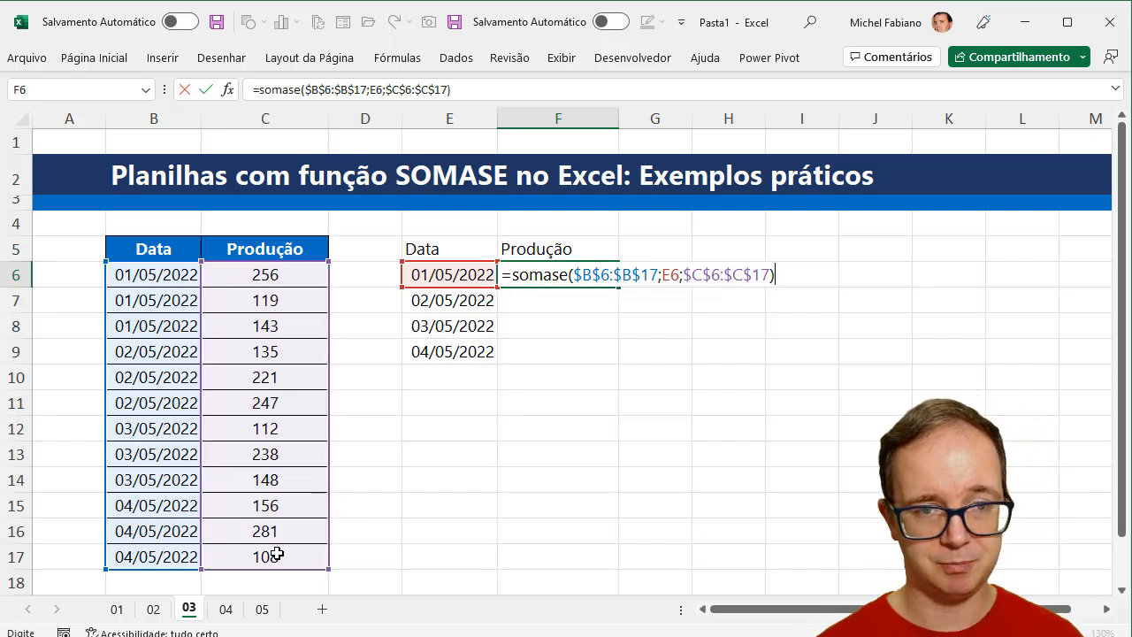
key("Return")
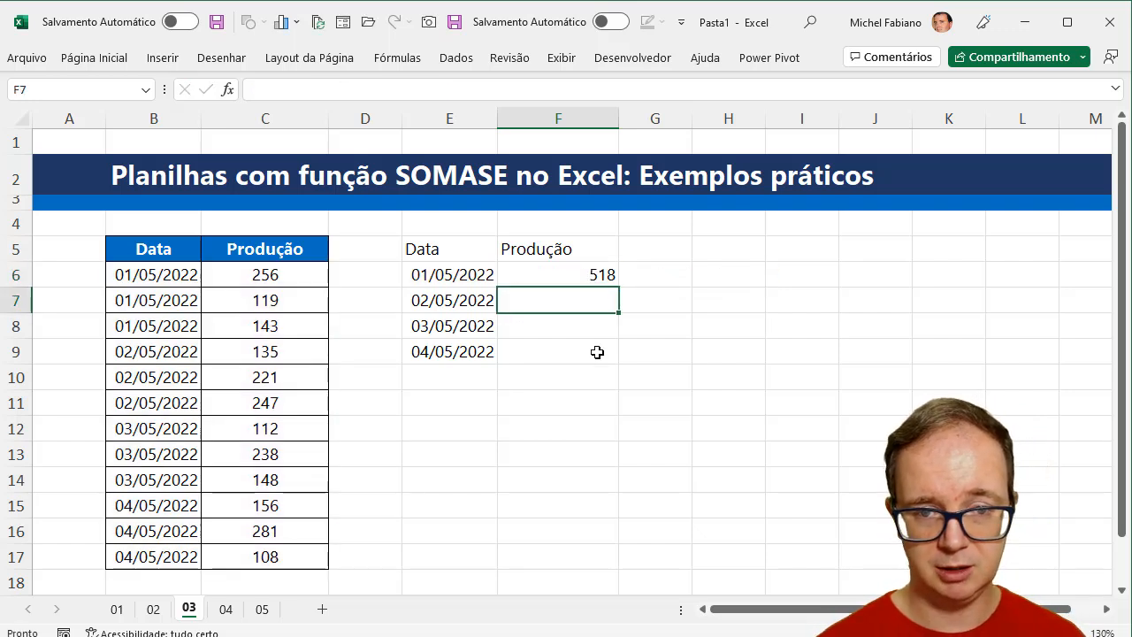
left_click(608, 281)
left_click_drag(619, 286, 622, 365)
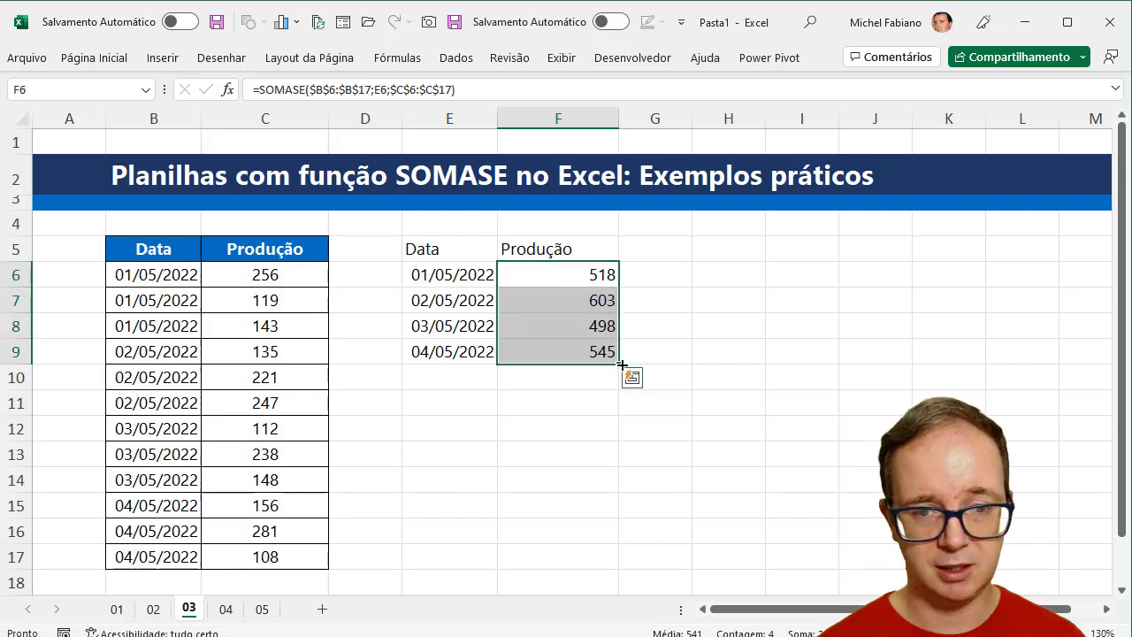
- Copy the formatting of B5:C9 onto the Data and Produção summary in E5:F9
left_click_drag(190, 248, 265, 348)
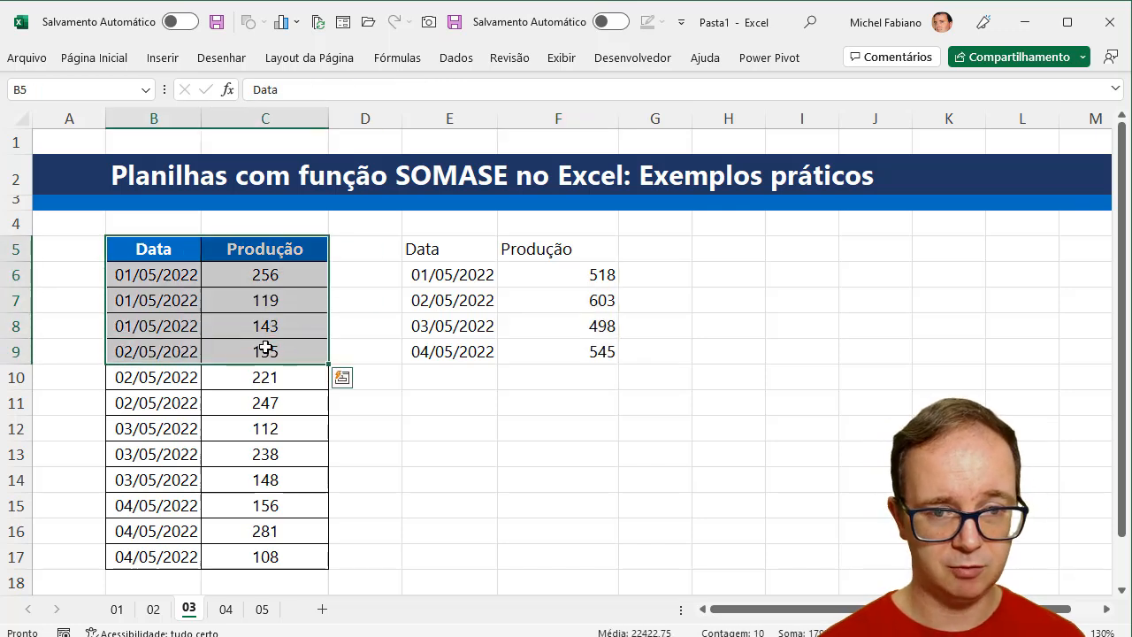
left_click(94, 58)
left_click(127, 130)
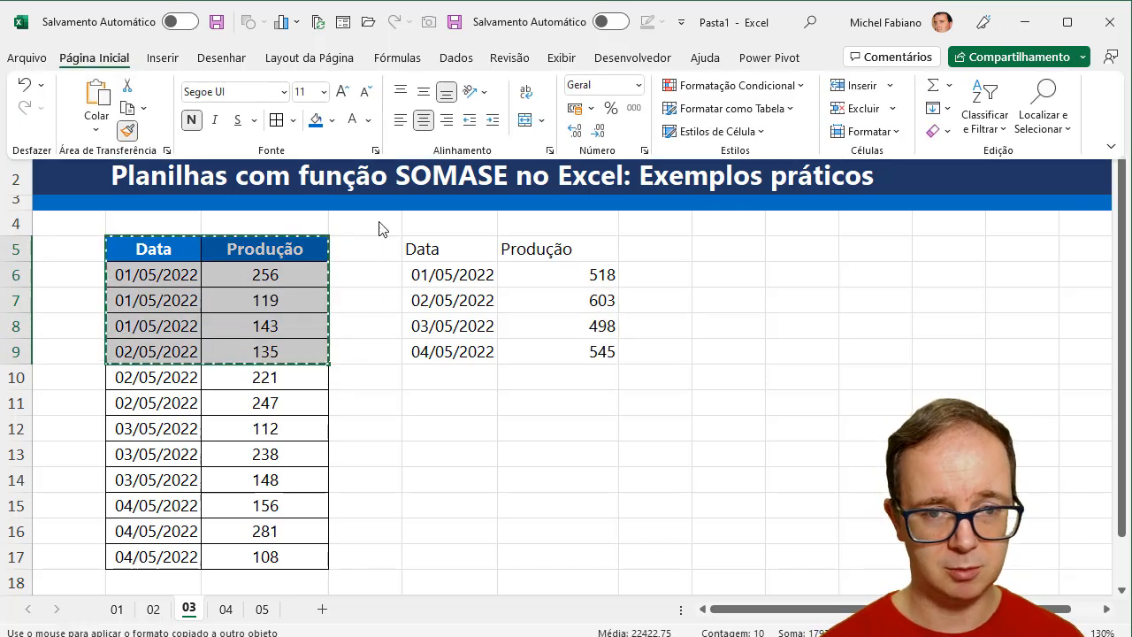
left_click(424, 248)
mouse_move(425, 248)
left_mouse_down()
mouse_move(445, 245)
mouse_move(545, 330)
mouse_move(513, 344)
mouse_move(551, 354)
left_mouse_up()
left_click(502, 439)
right_click(502, 440)
key("Escape")
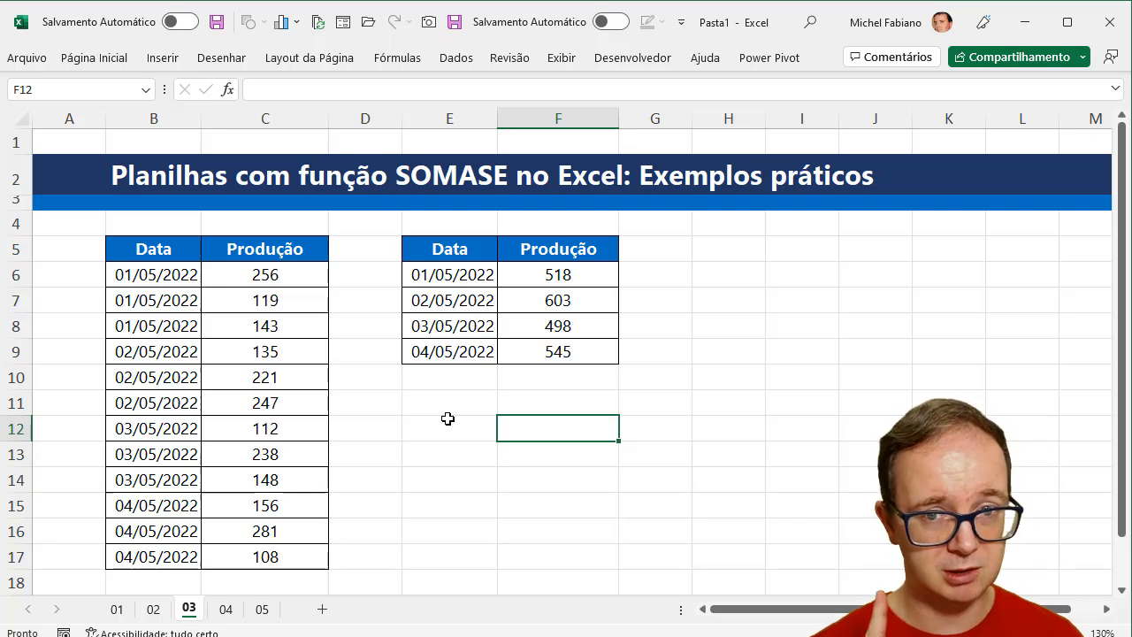
- Switch to sheet 04, enlarge its view to 130% and narrow column A
left_click(225, 609)
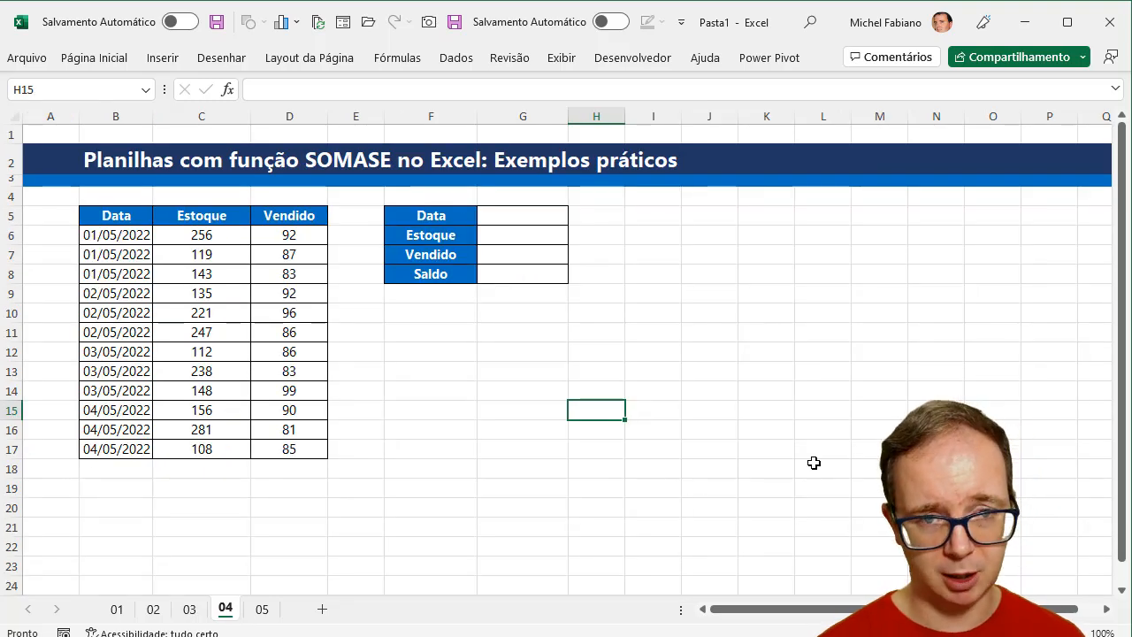
scroll(566, 354, "up", 2)
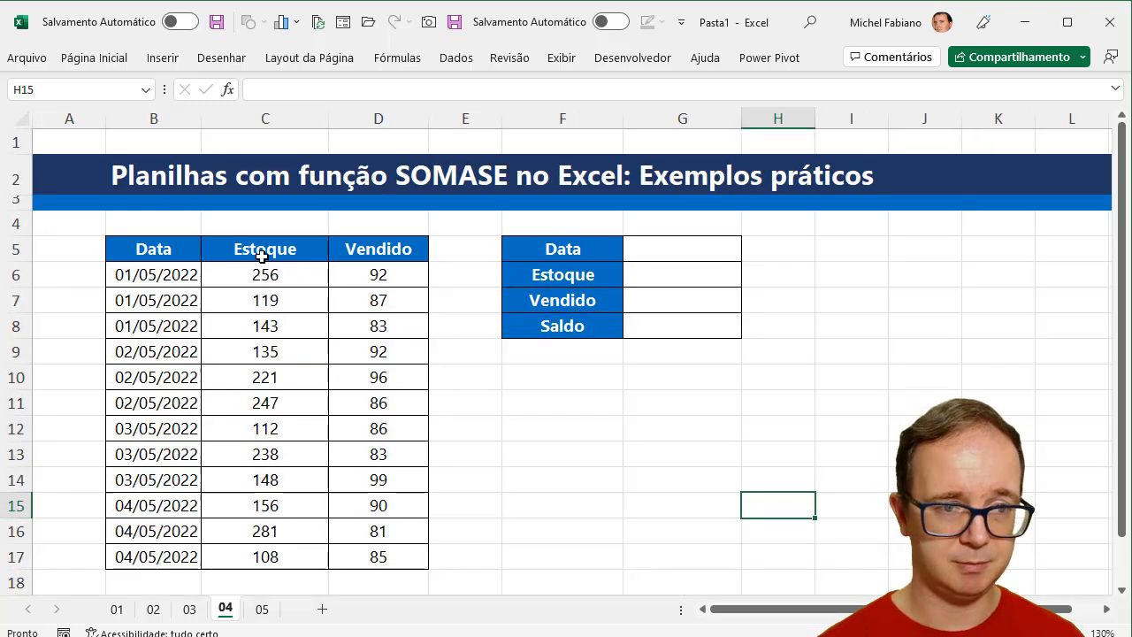
left_click_drag(103, 120, 74, 119)
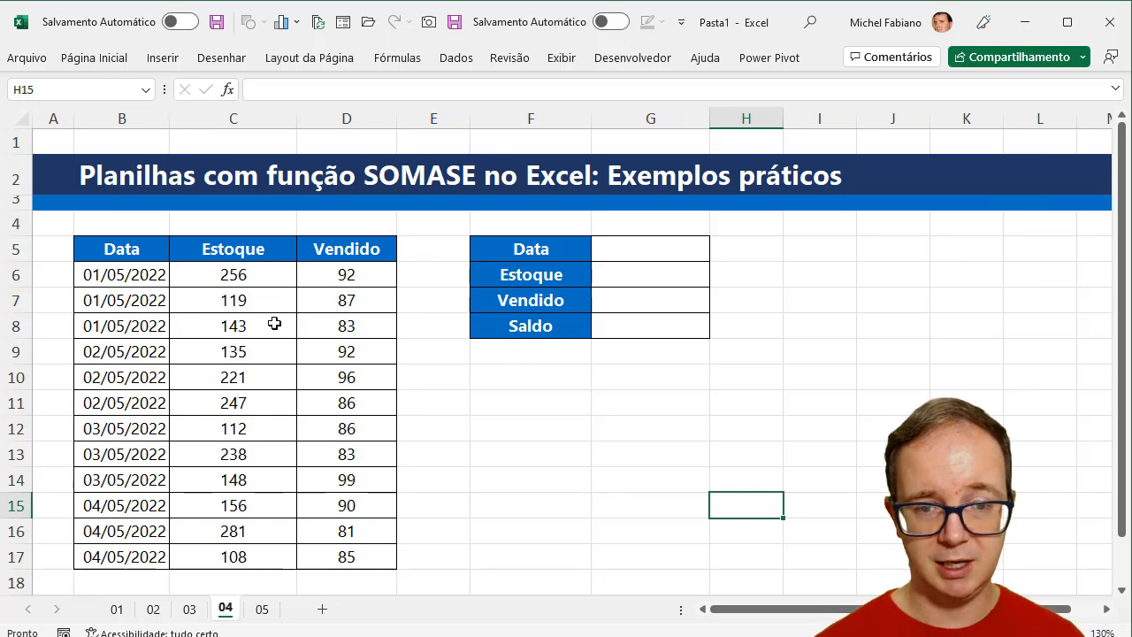
- Enter the date 01/05/2022 in G5 beside the Data label
left_click(663, 248)
type("01")
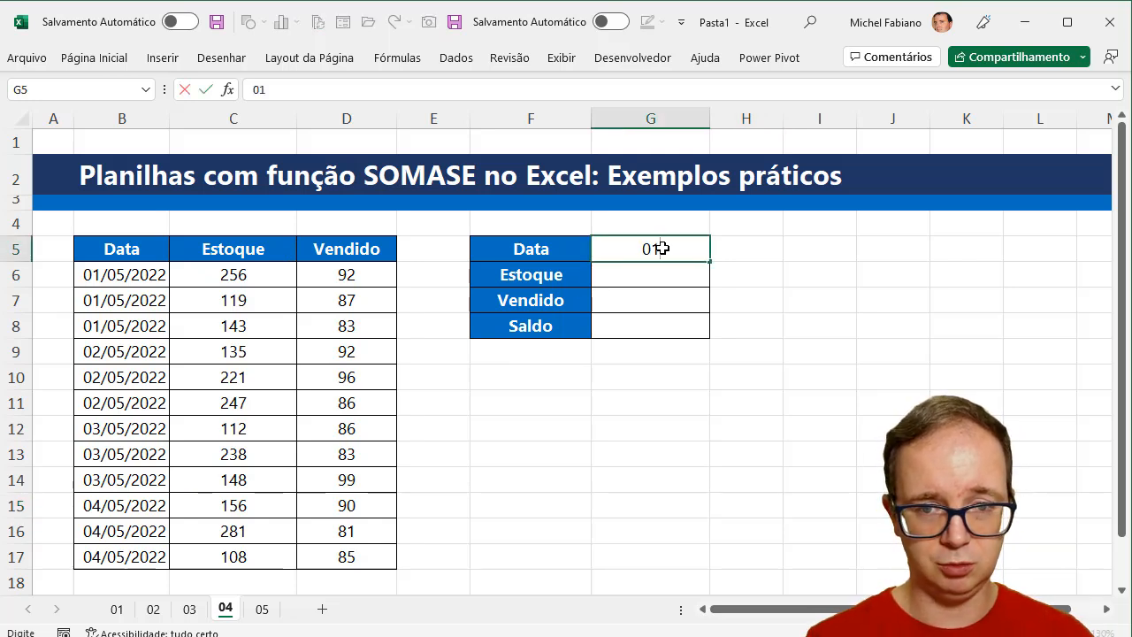
type(";05")
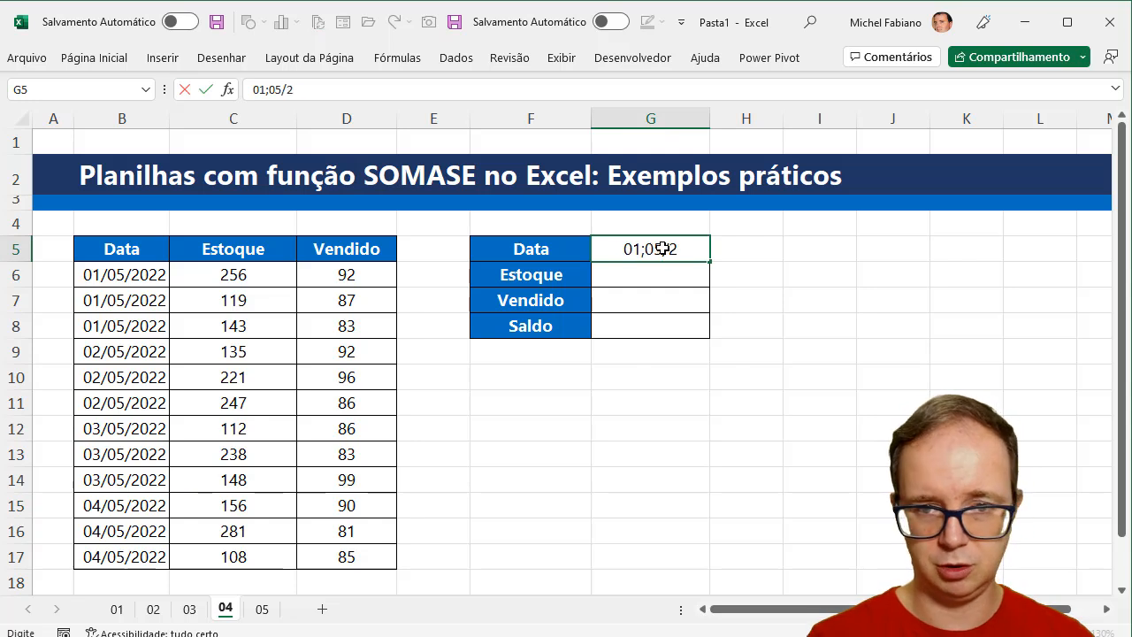
type("02")
key("BackSpace")
key("BackSpace")
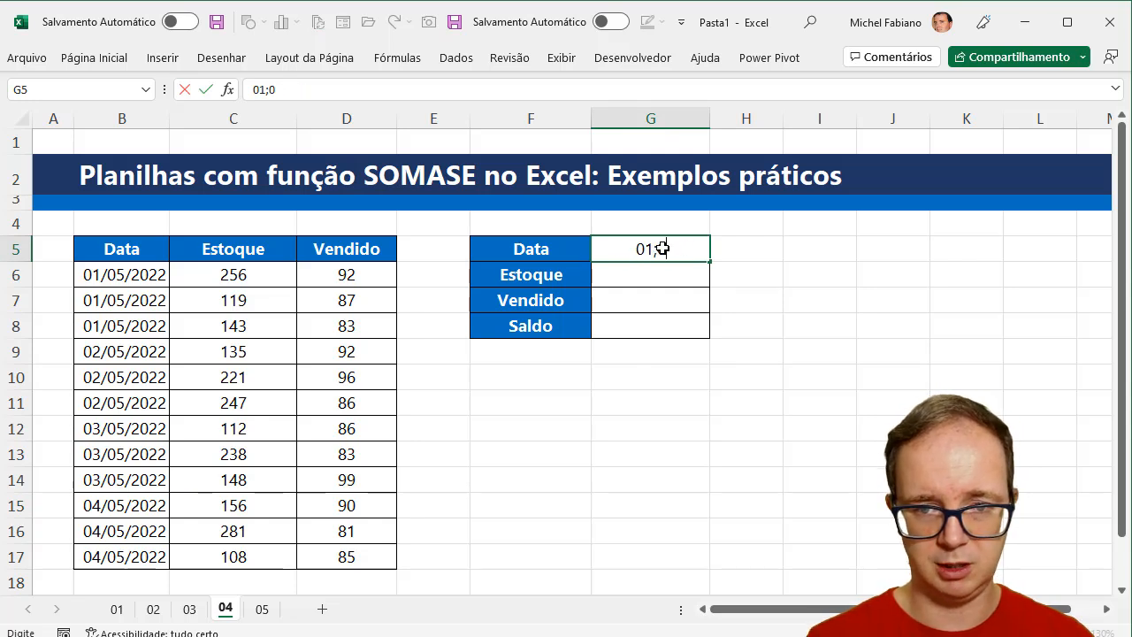
key("BackSpace")
key("BackSpace")
type("/0")
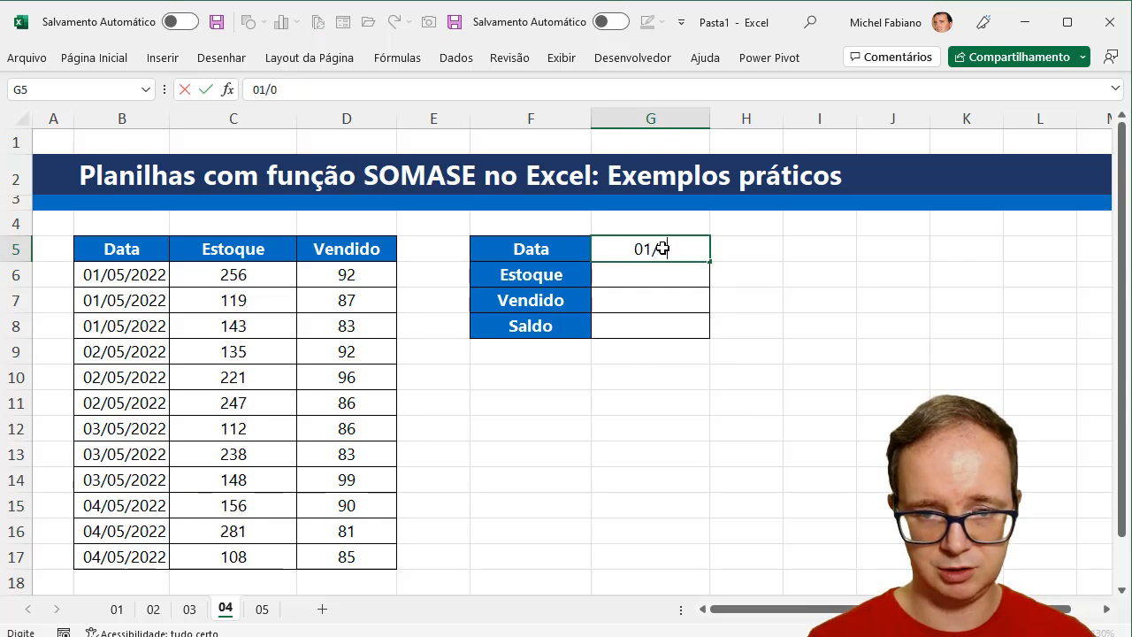
type("5/2022")
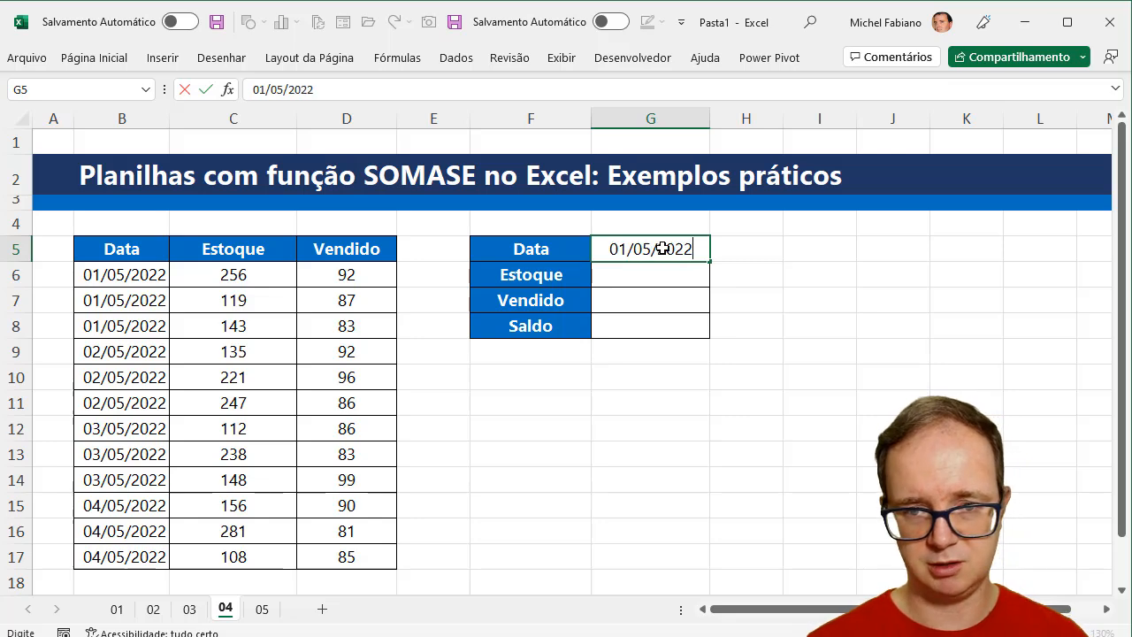
key("Return")
- Format G5 with the Data Abreviada number format
left_click(664, 248)
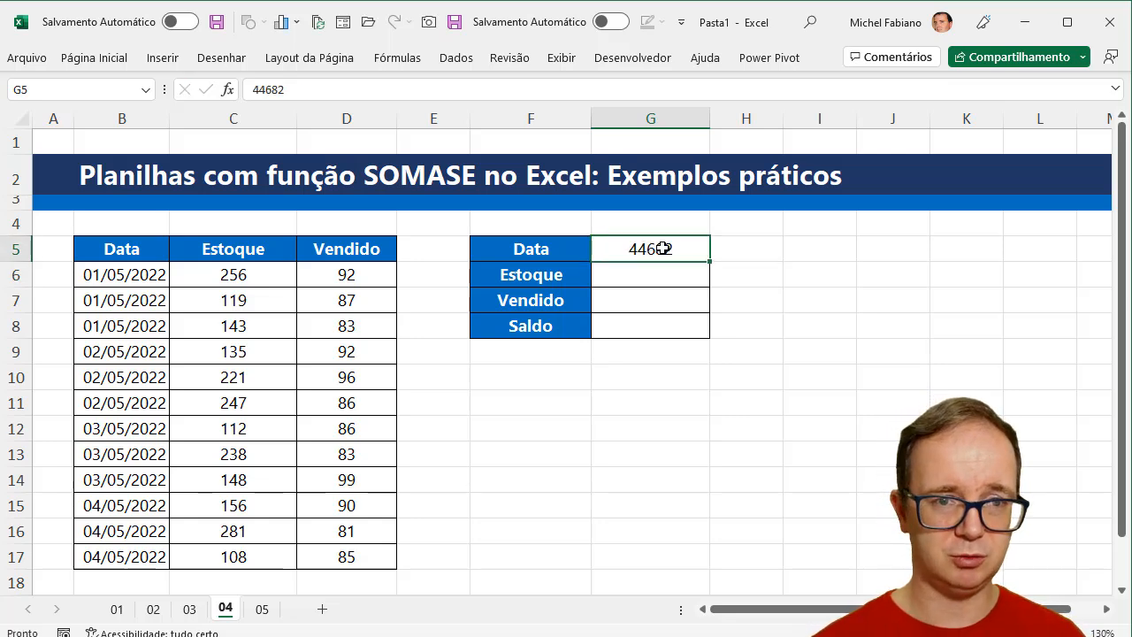
left_click(118, 57)
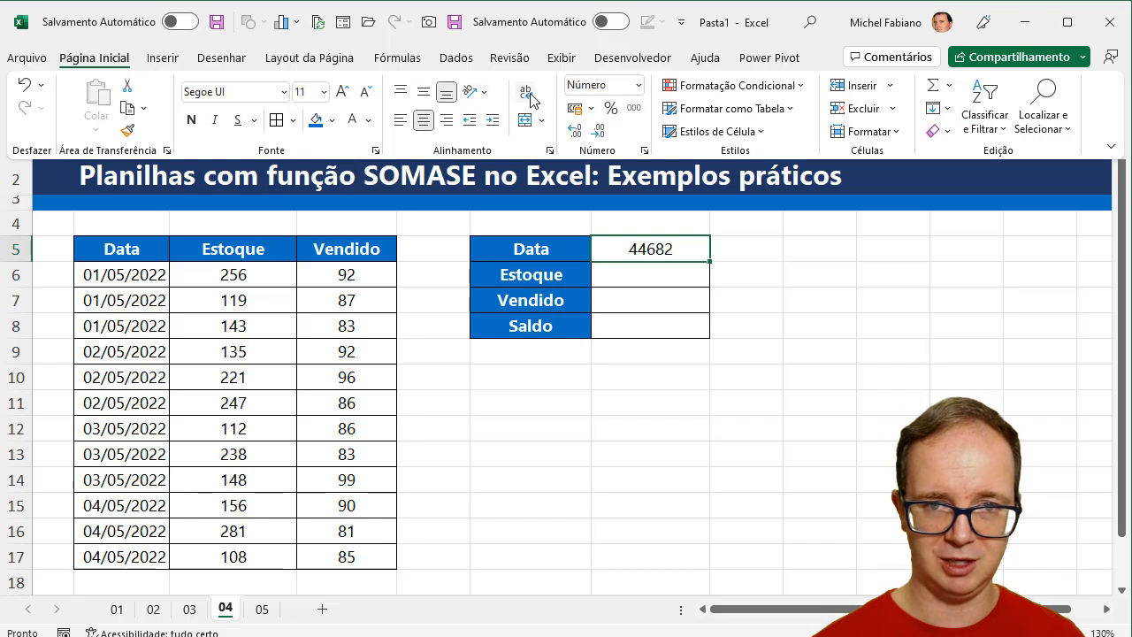
left_click(638, 85)
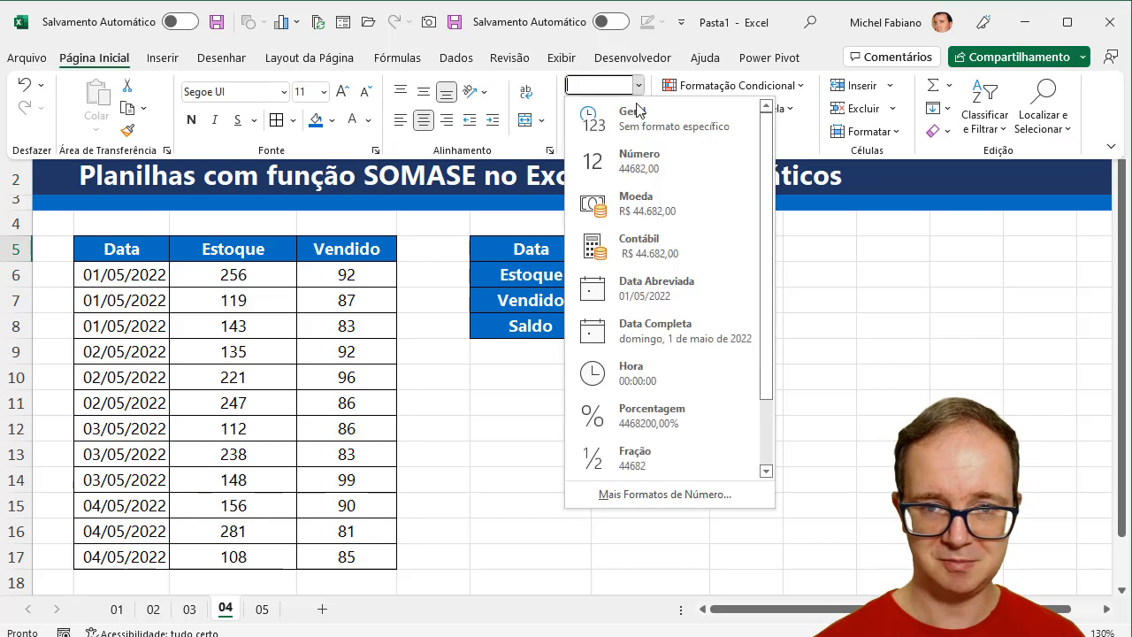
left_click(655, 288)
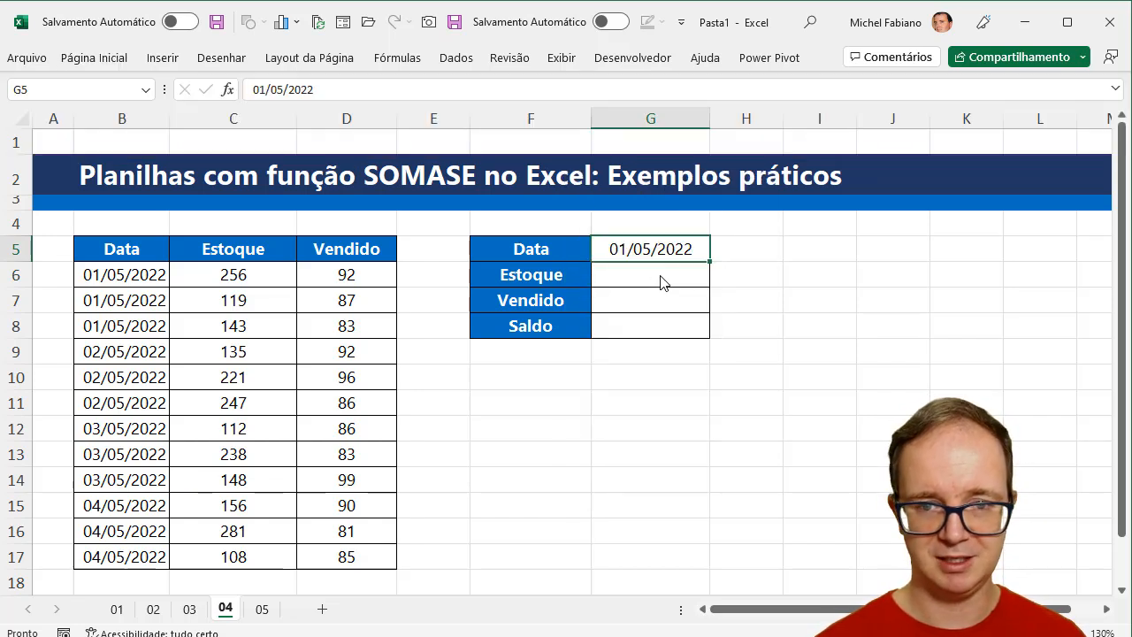
- Enter =somase(B6:B17;G5;C6:C17) in G6 to total the Estoque for the date in G5
left_click(660, 275)
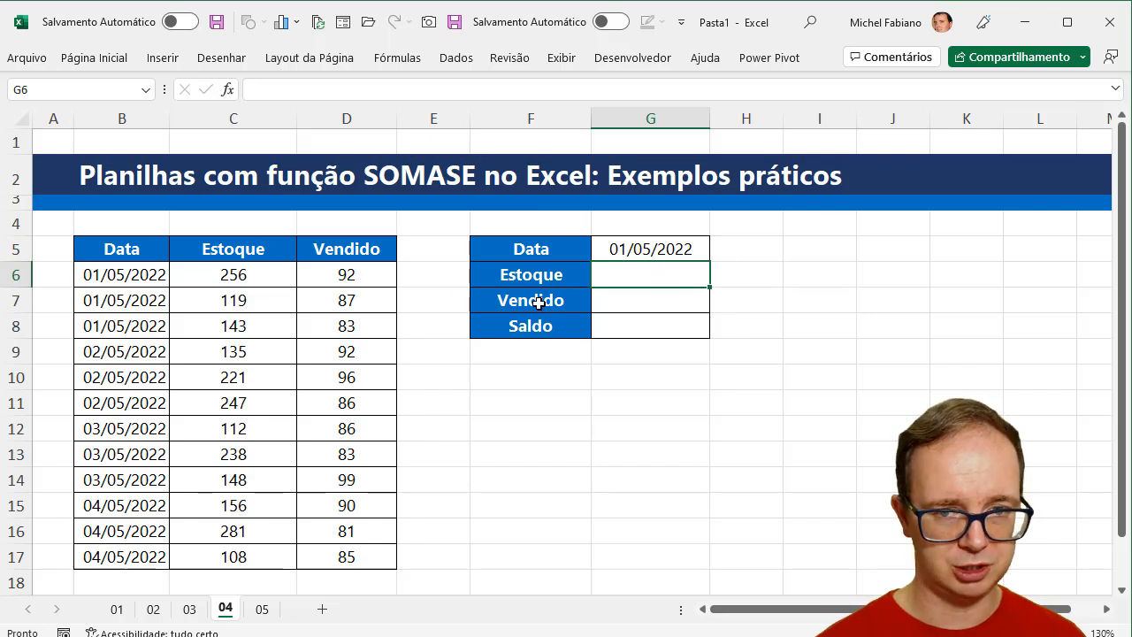
type("=somase(")
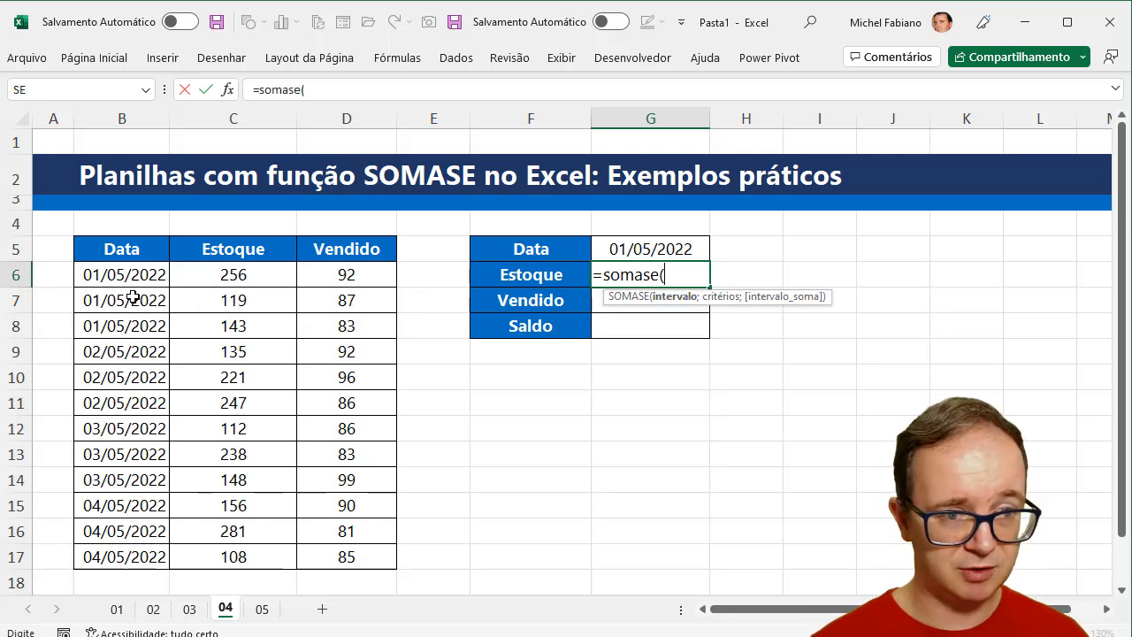
left_click_drag(112, 276, 122, 559)
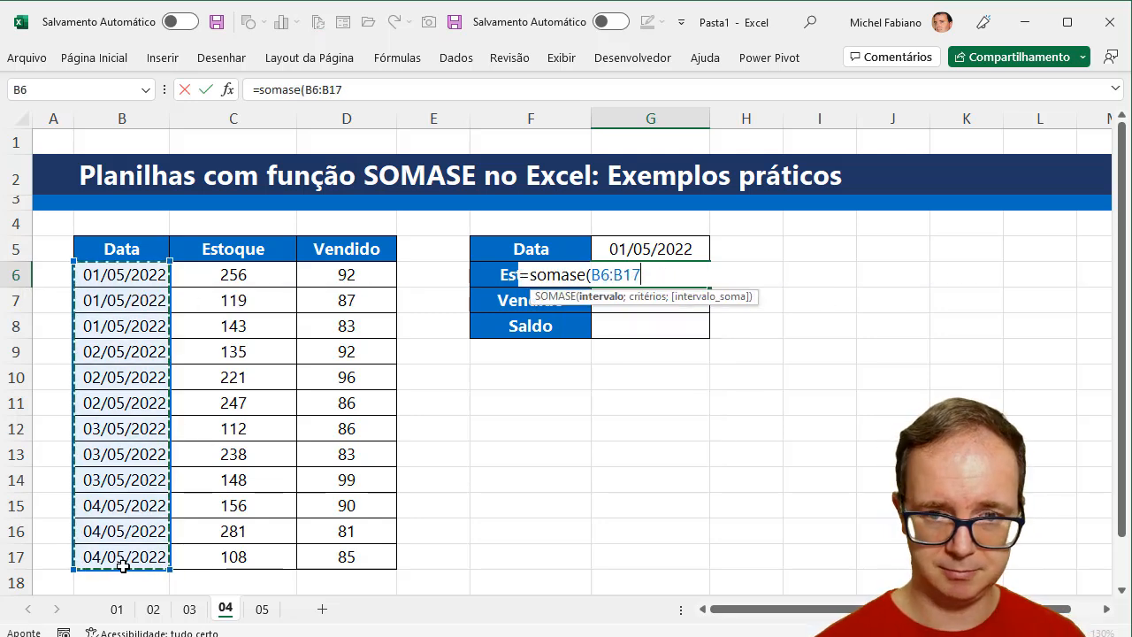
type(";")
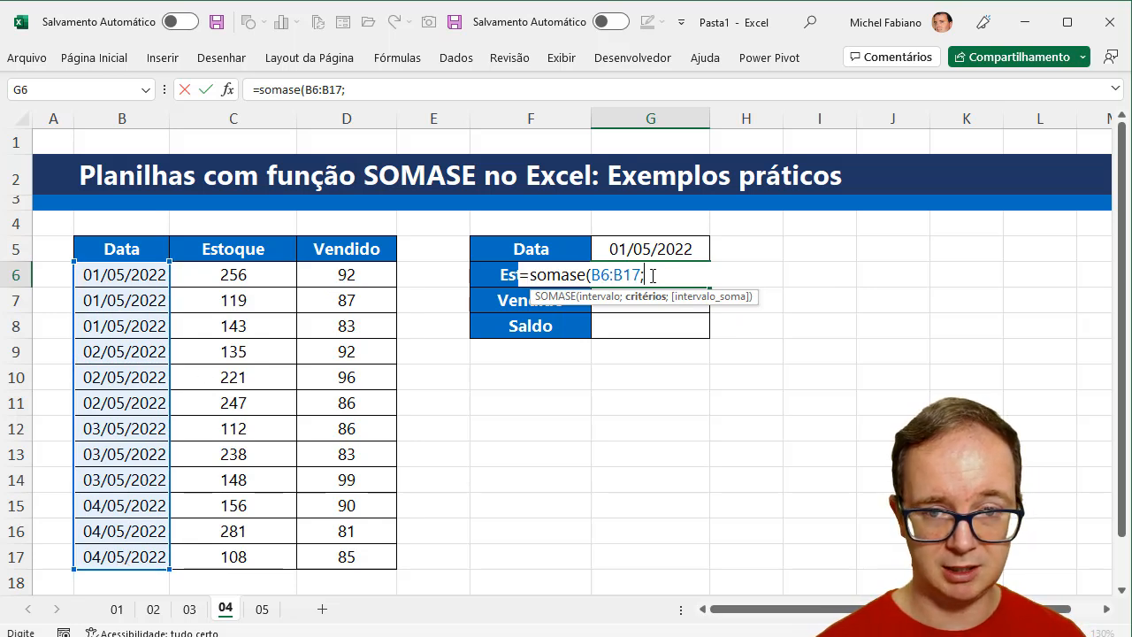
left_click(668, 250)
type(";")
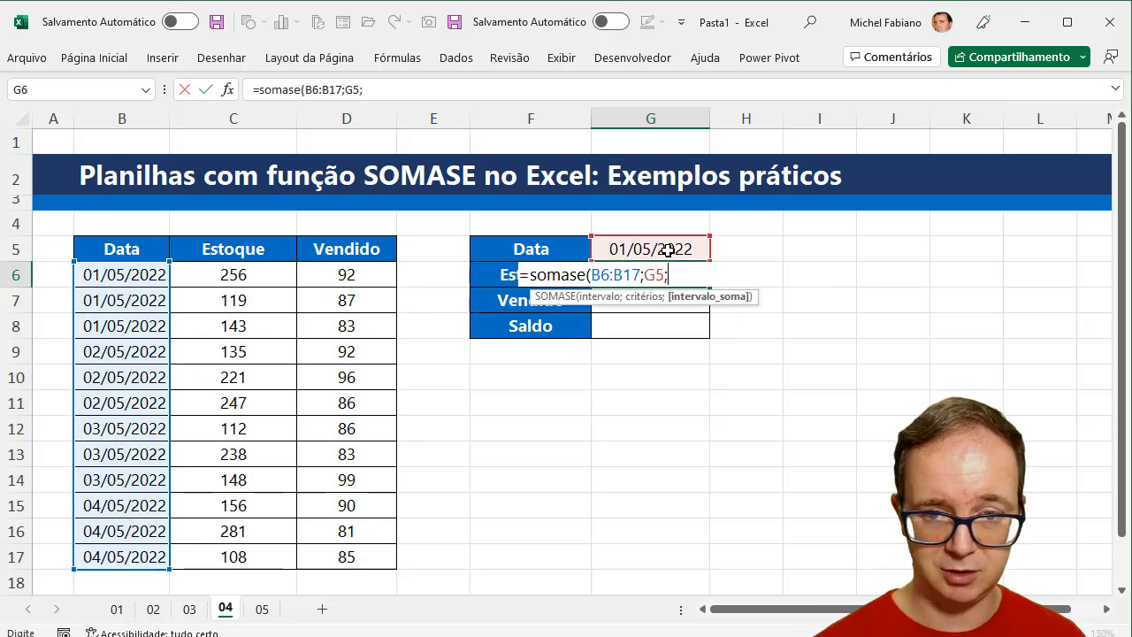
left_click_drag(266, 276, 263, 553)
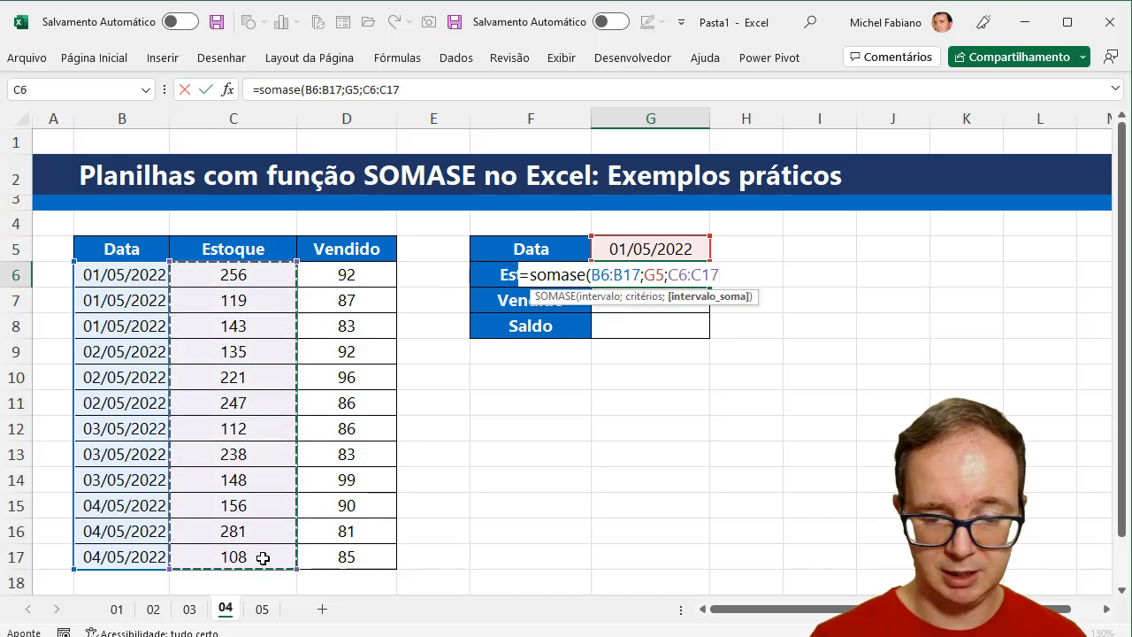
type(")")
key("Return")
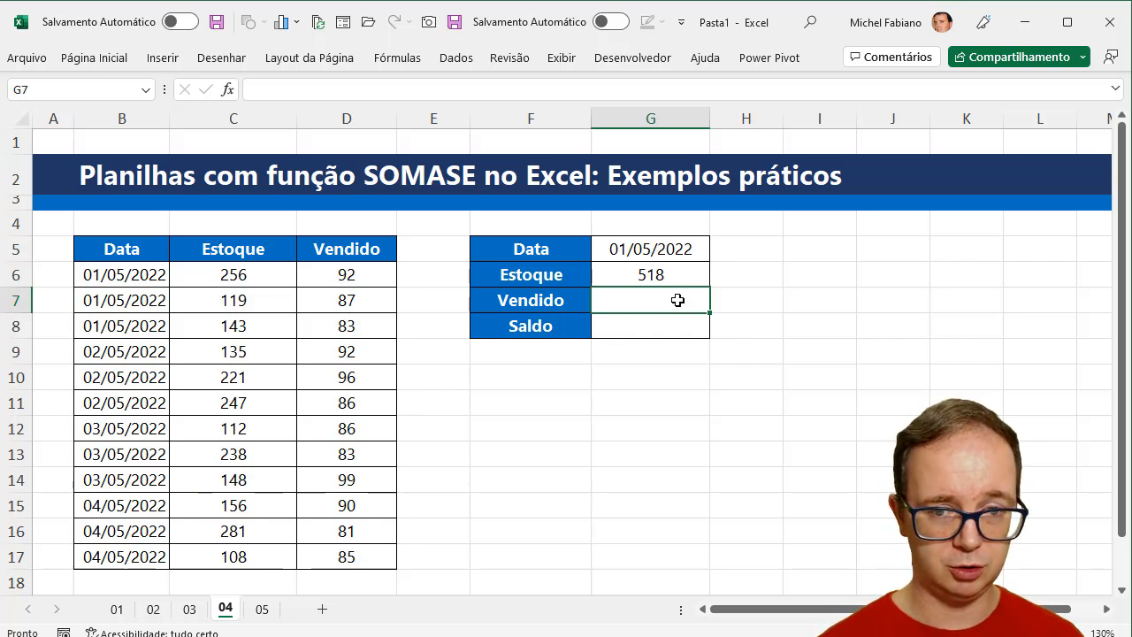
- Enter =somase(B6:B17;G5;D6:D17) in G7 to total the Vendido values for the date in G5
type("=s")
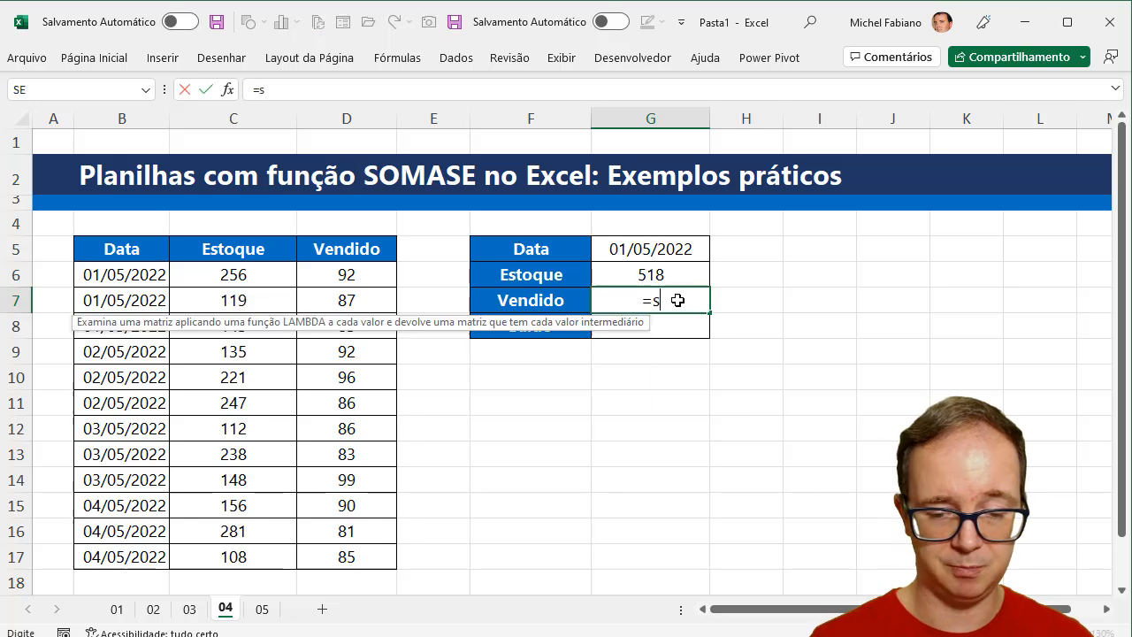
type("omase(")
left_click_drag(141, 273, 146, 554)
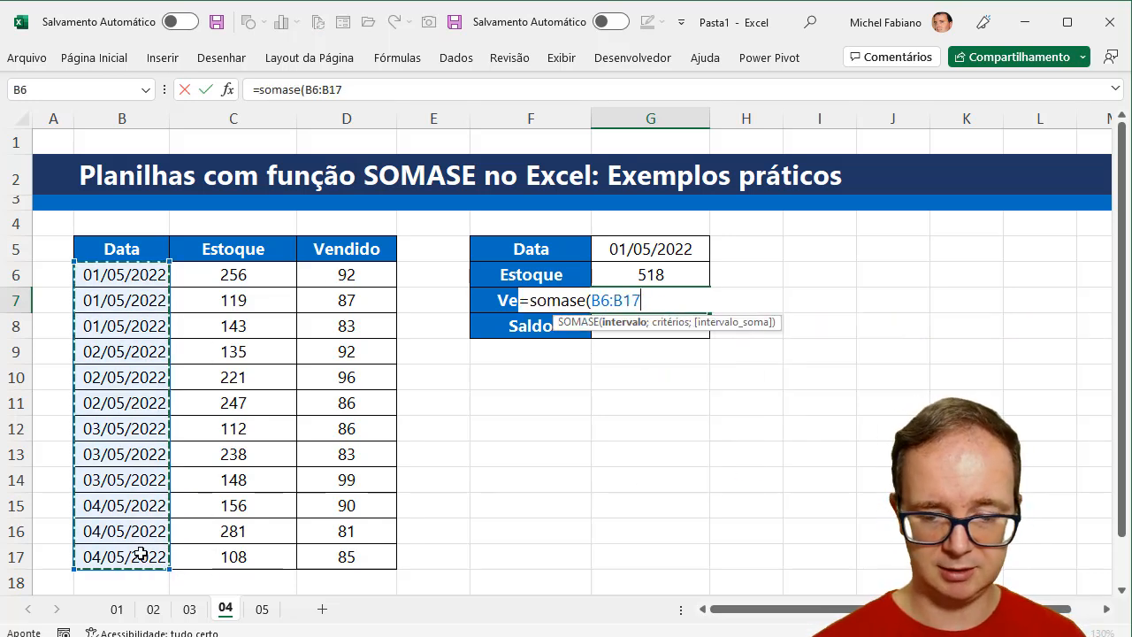
type(";")
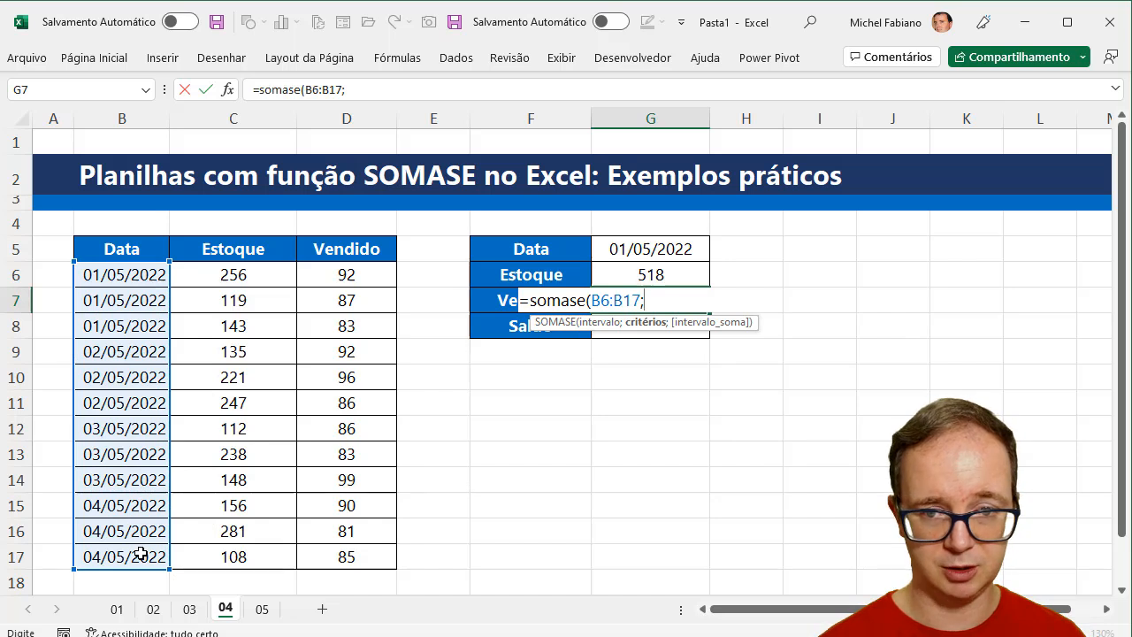
left_click(675, 248)
type(";")
left_click_drag(351, 273, 339, 556)
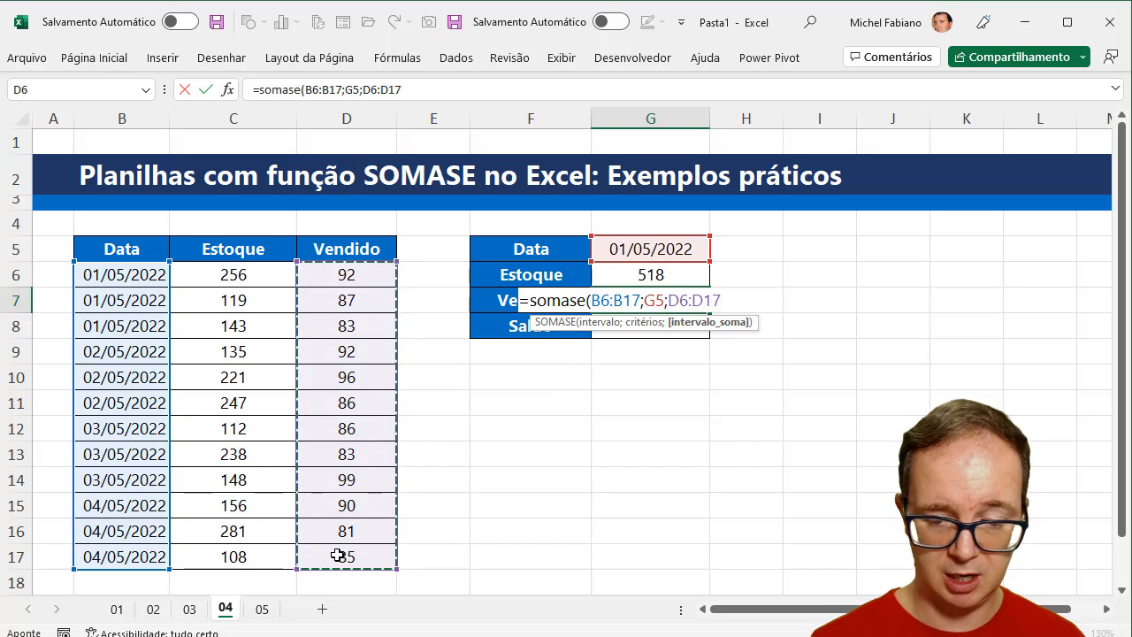
key("Return")
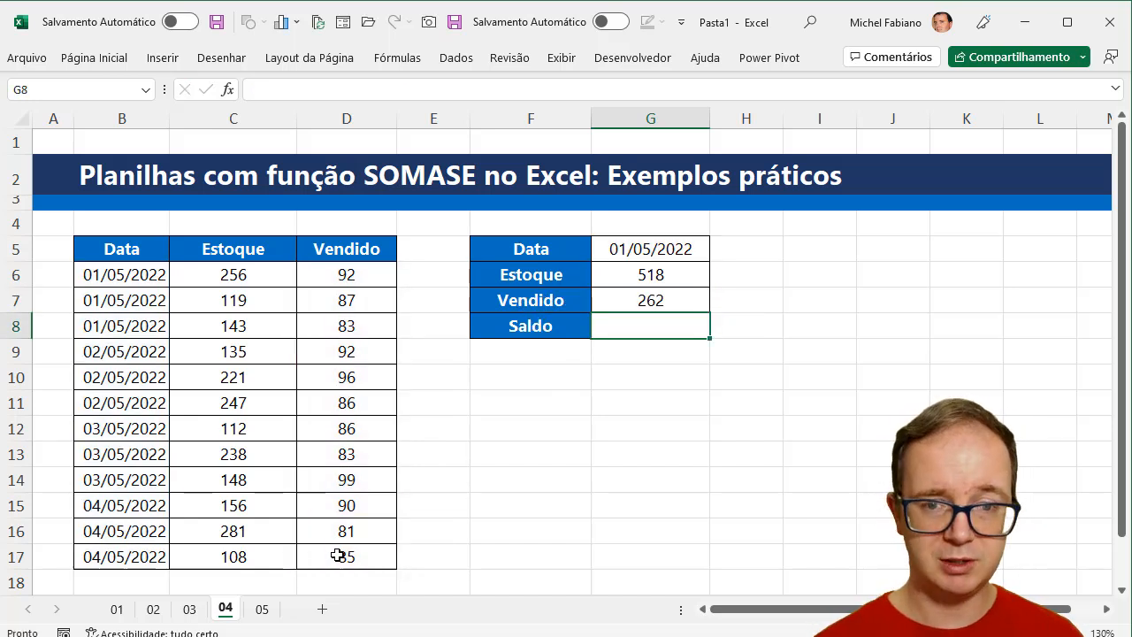
- Enter =G6-G7 in G8 to calculate the Saldo from Estoque minus Vendido
type("=")
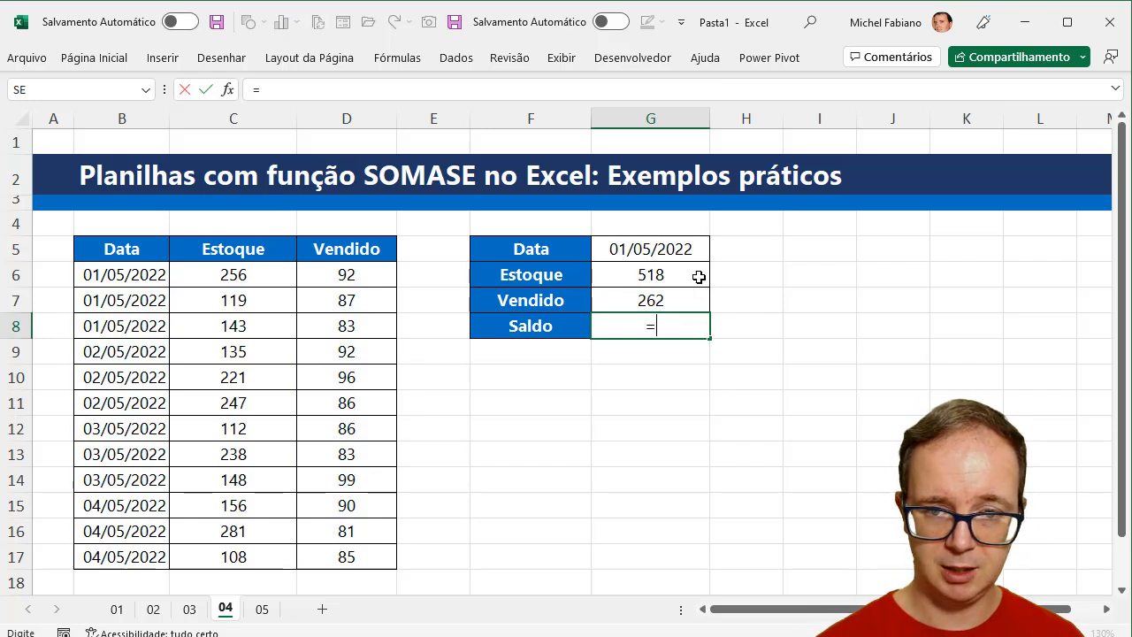
left_click(696, 277)
type("-")
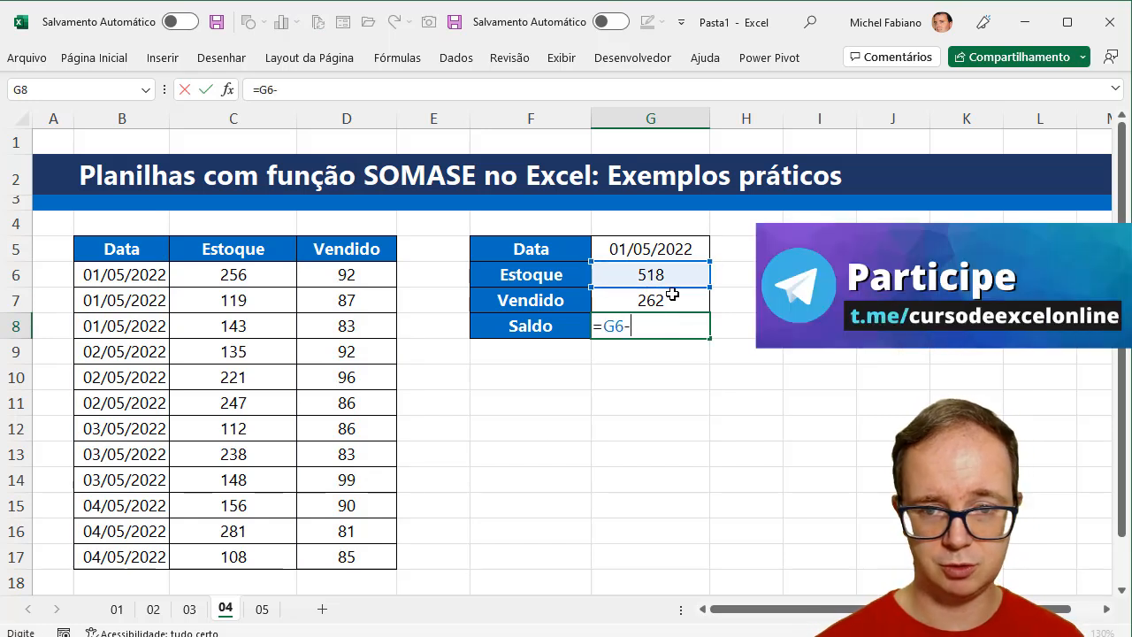
left_click(664, 301)
key("Return")
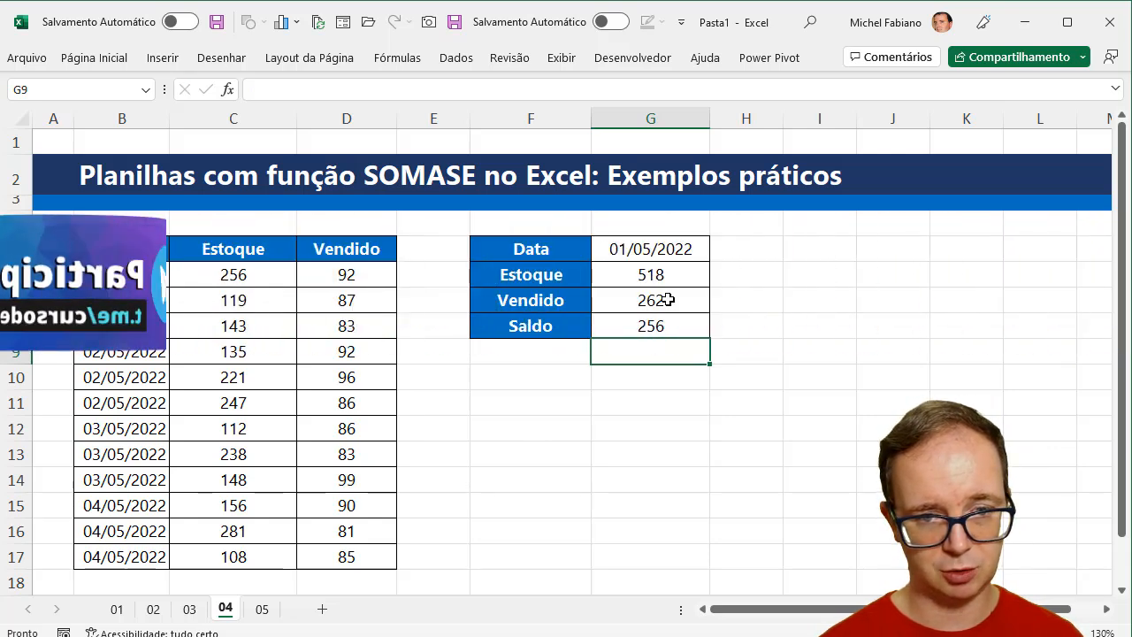
- Change the date in G5 to 02/05/2022 and review the Saldo formula in G8
left_click(662, 250)
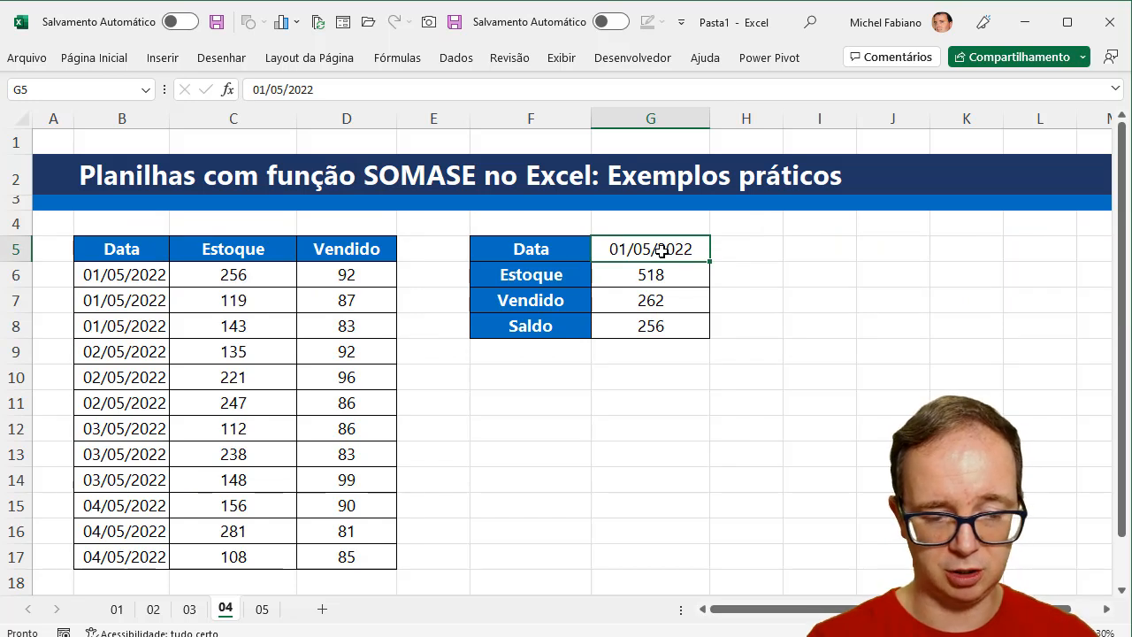
type("02/05")
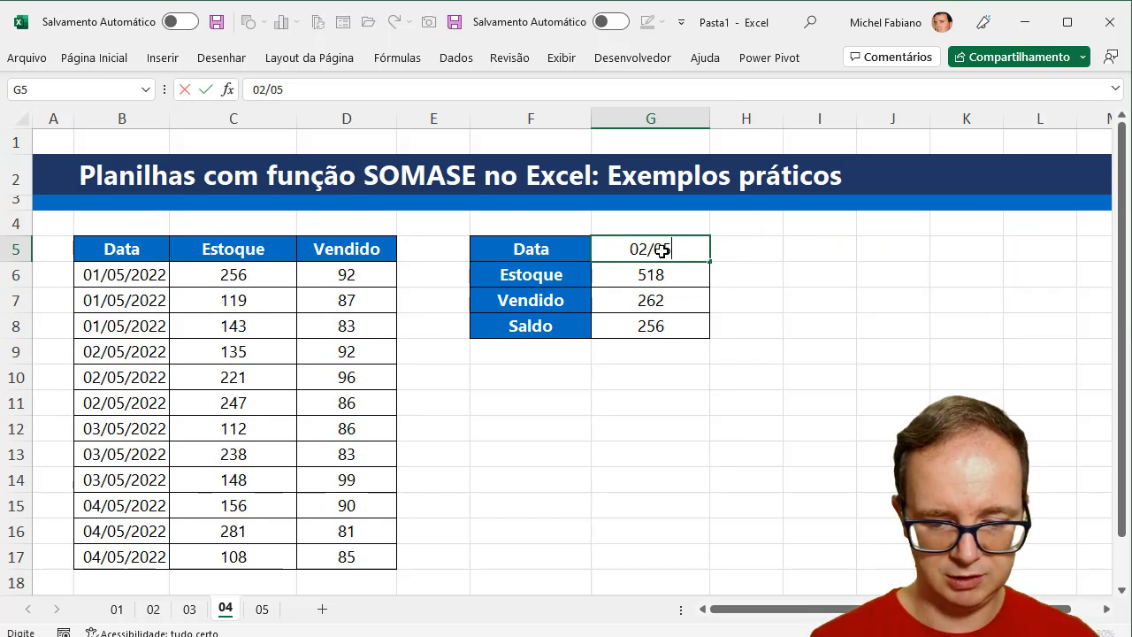
type("/2022")
key("Return")
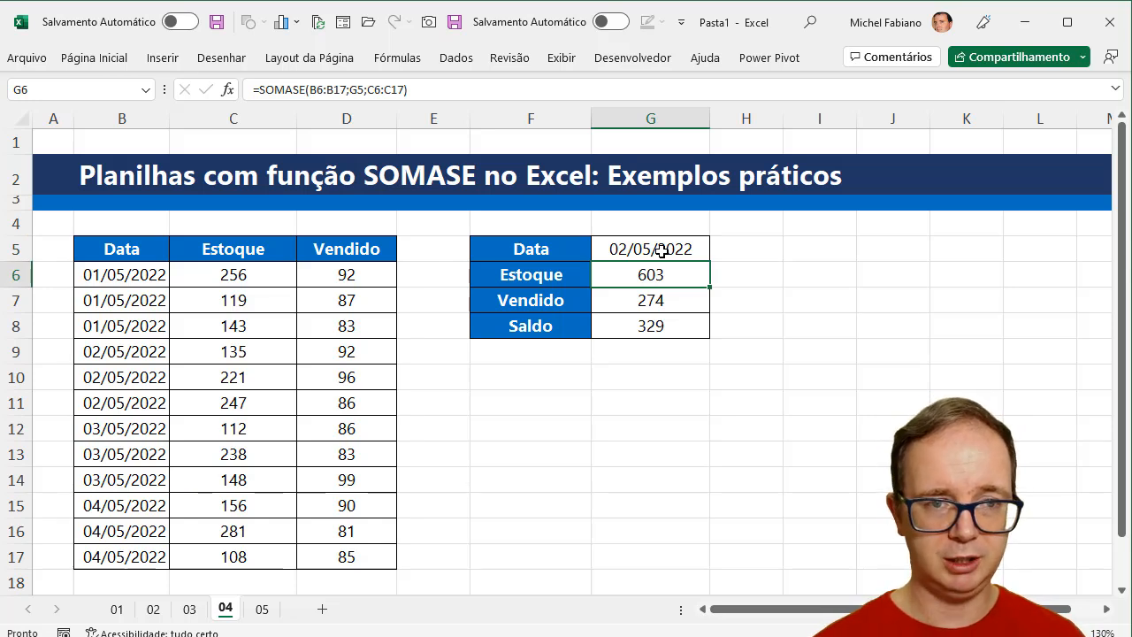
left_click(655, 328)
type("=G6-G7")
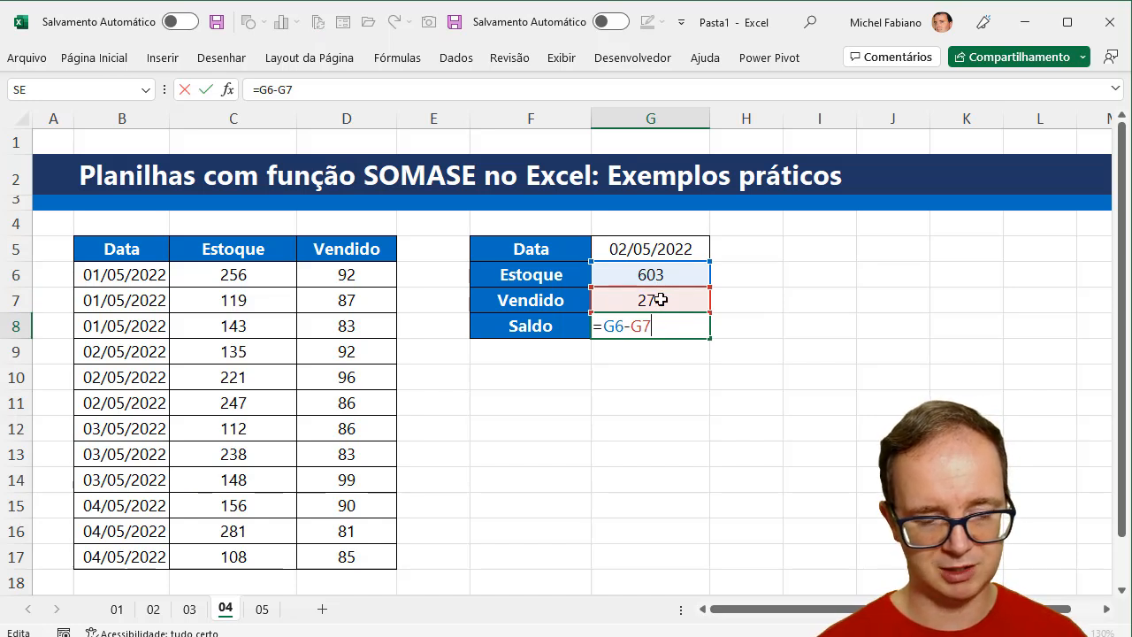
key("ctrl+Return")
- Label F9 as SALDO and begin the formula in G9 with =somase(B6:B17;G5;C6:C17) for the stock total
left_click(552, 357)
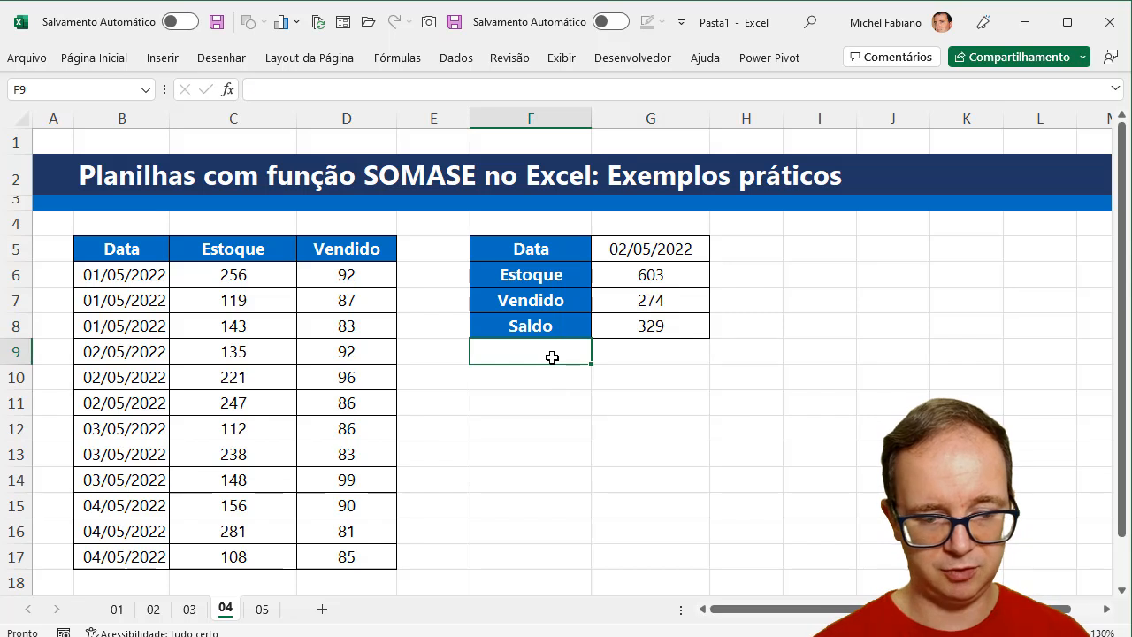
type("SALDO")
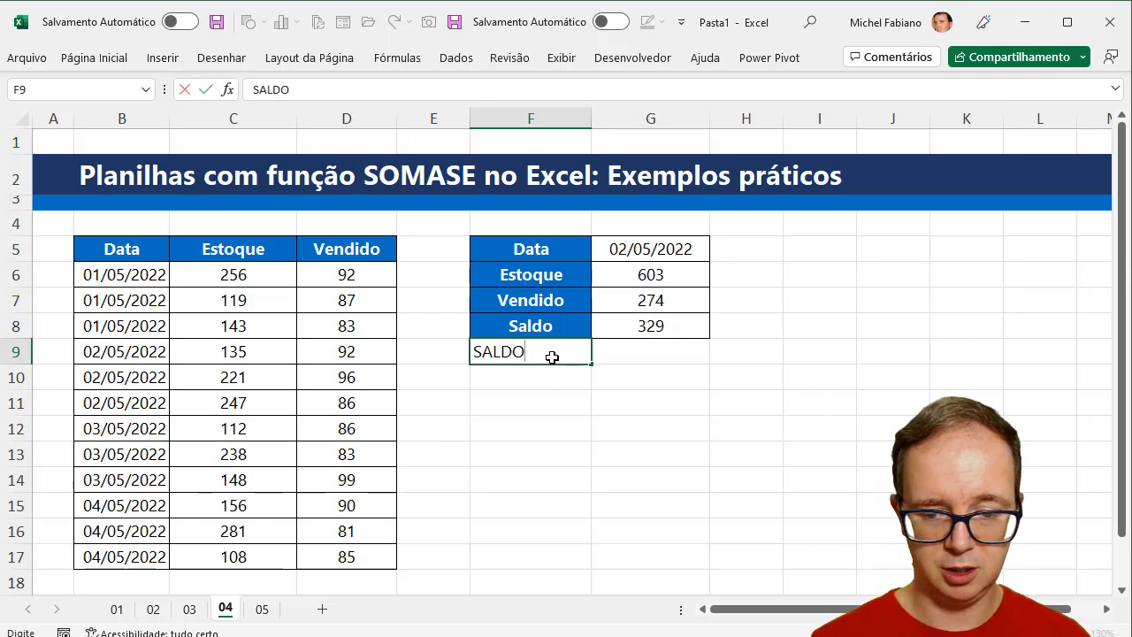
key("Tab")
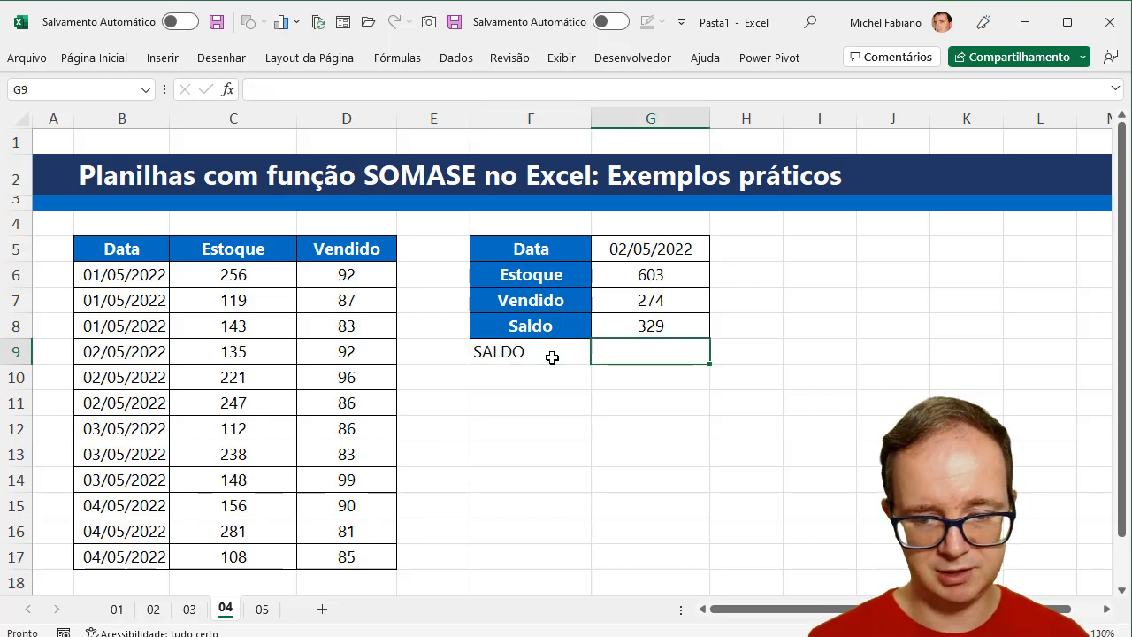
type("=somase(")
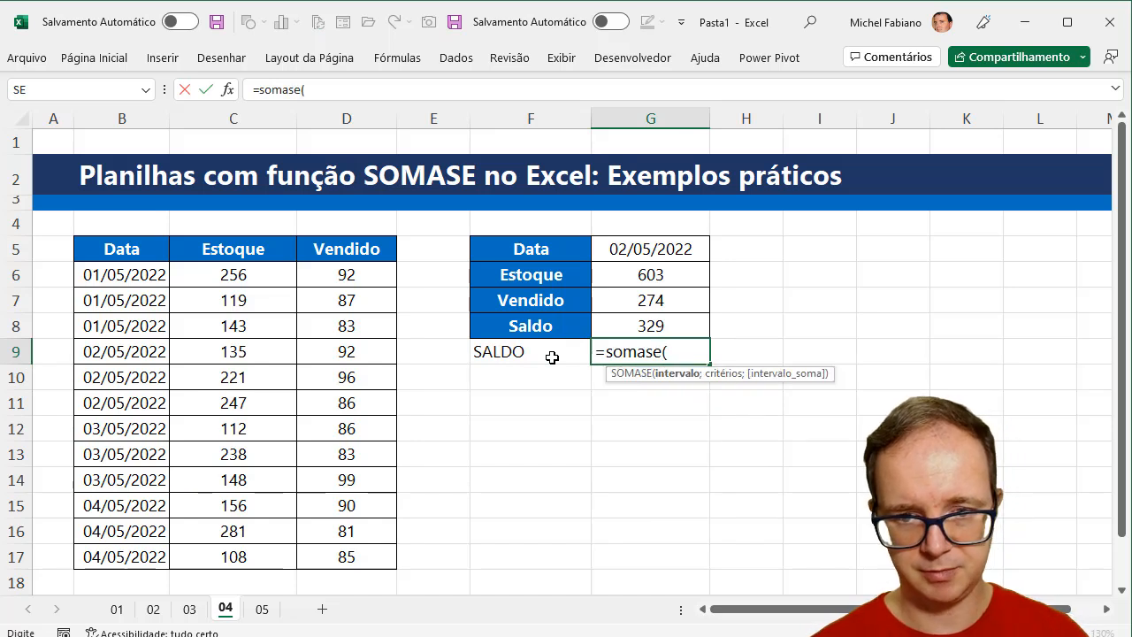
left_click_drag(156, 278, 153, 546)
type(";")
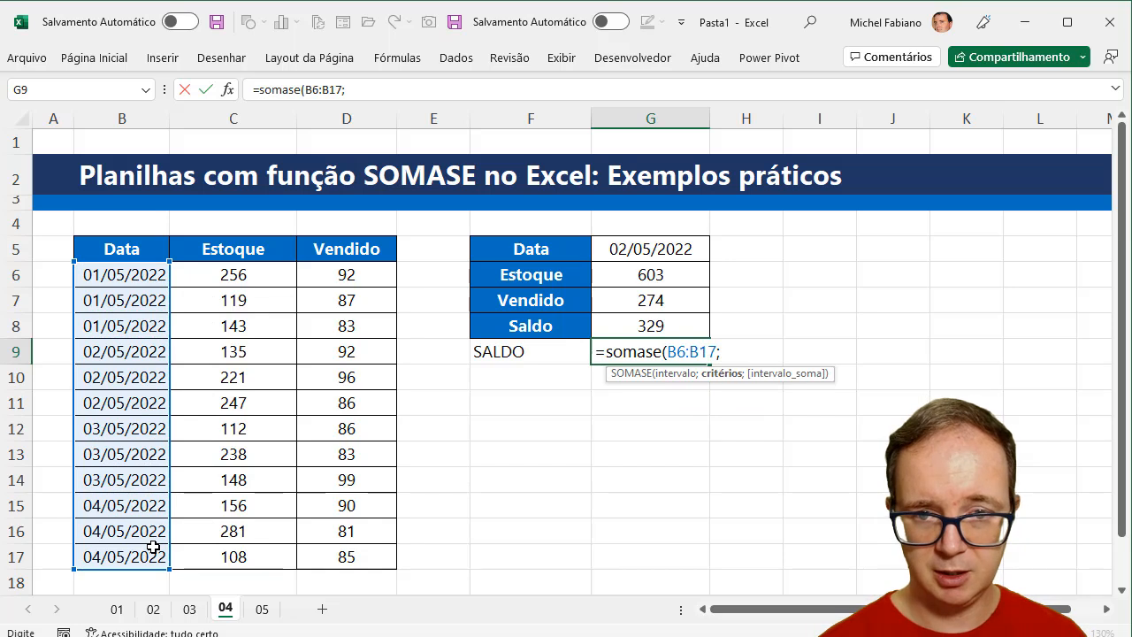
left_click(635, 247)
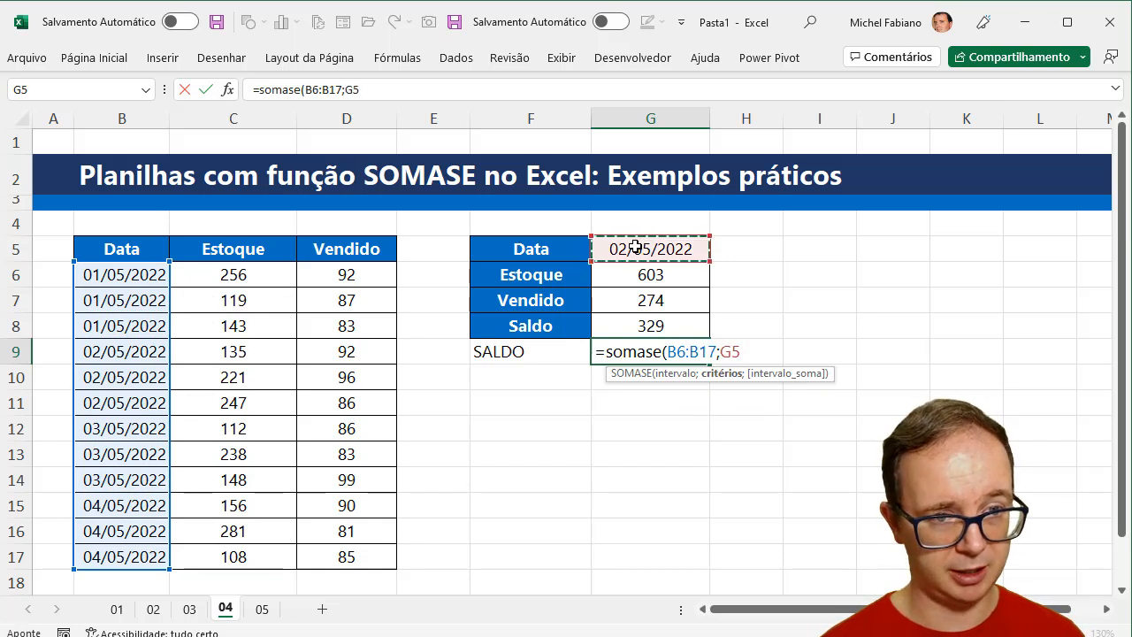
type(";")
left_click_drag(291, 274, 253, 557)
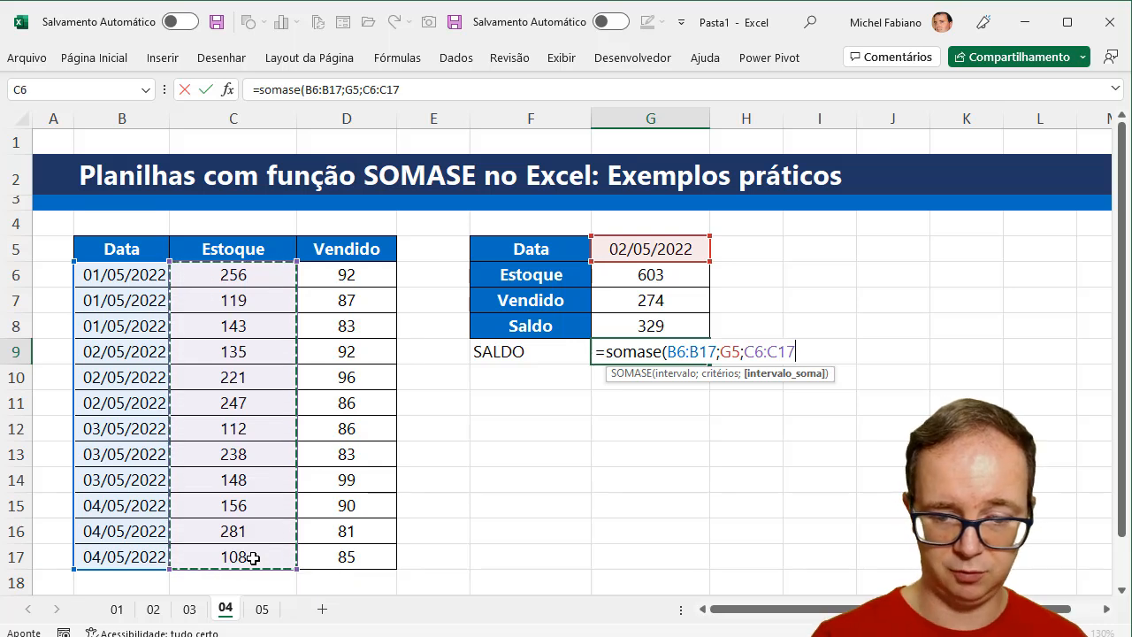
type(")")
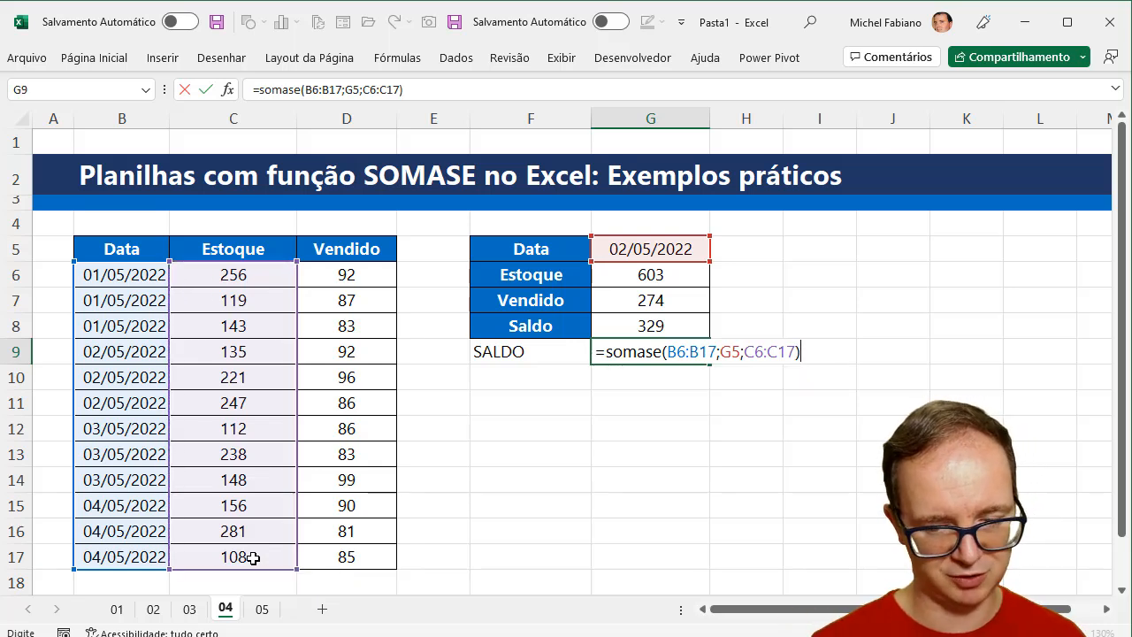
type("-")
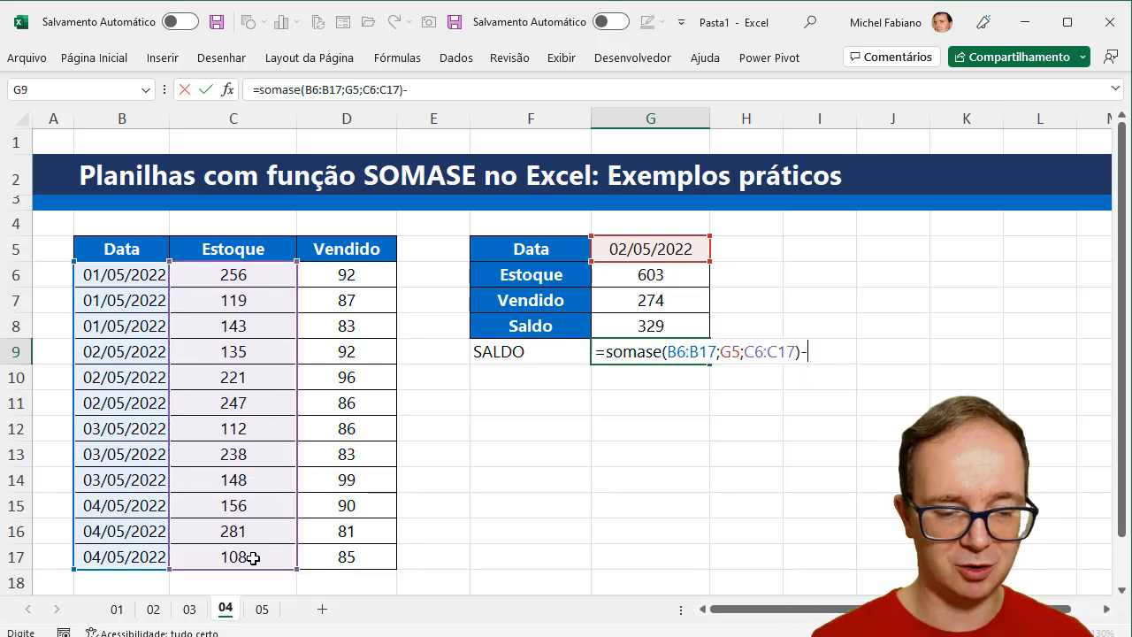
type("somase(")
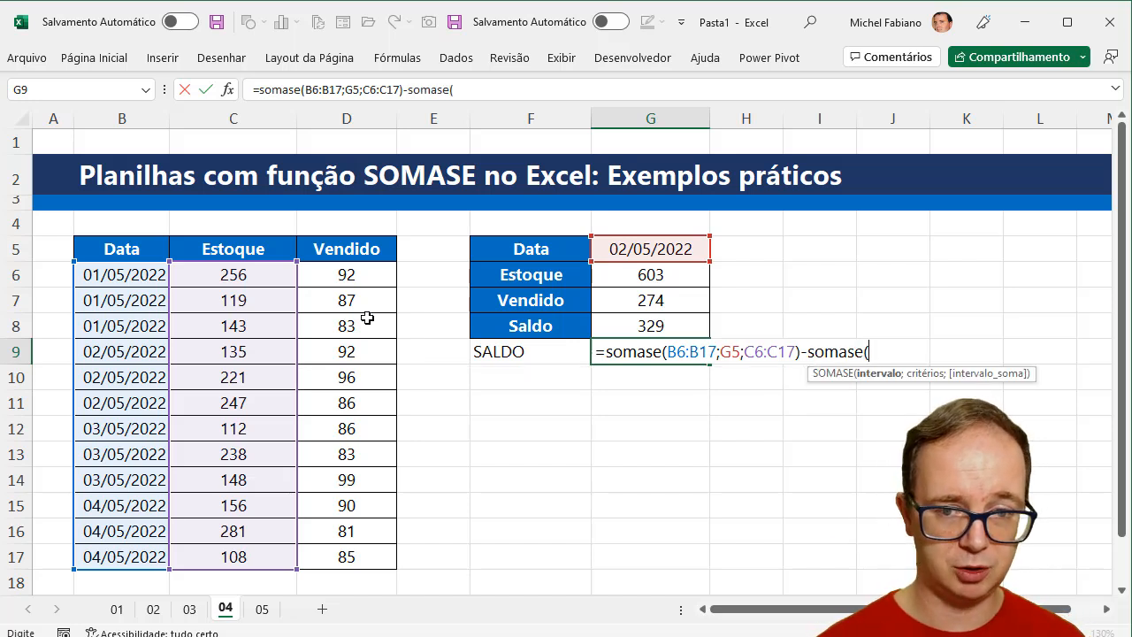
- Complete the G9 formula by subtracting somase(B6:B17;G5;D6:D17), the sold total for the same date
left_click_drag(129, 271, 130, 562)
type(";")
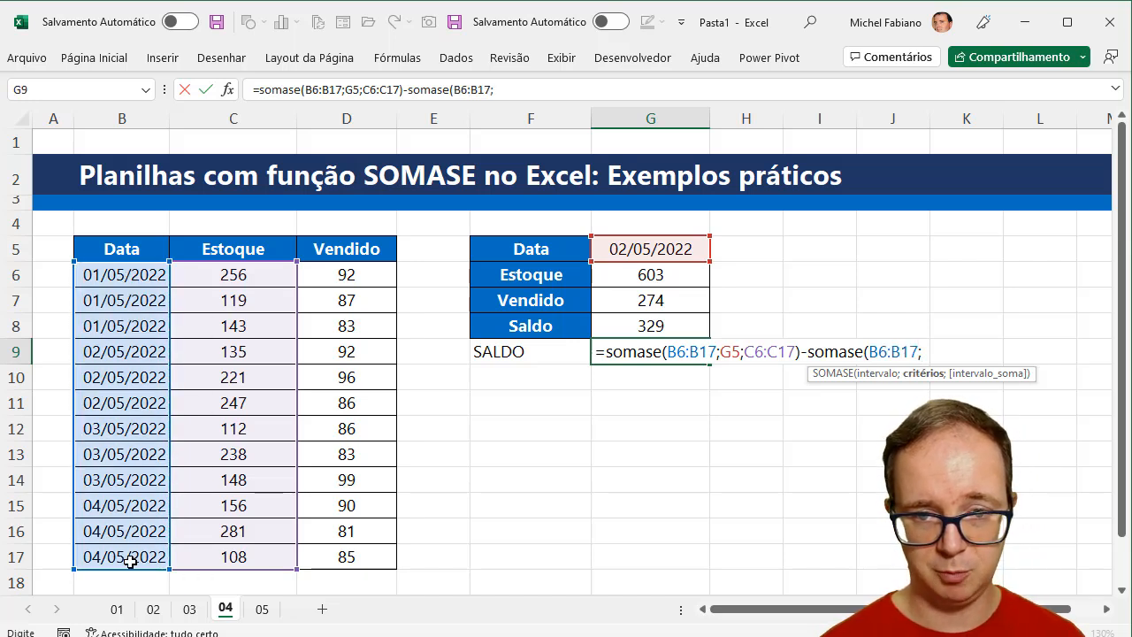
left_click(653, 248)
type(";")
left_click_drag(368, 274, 353, 553)
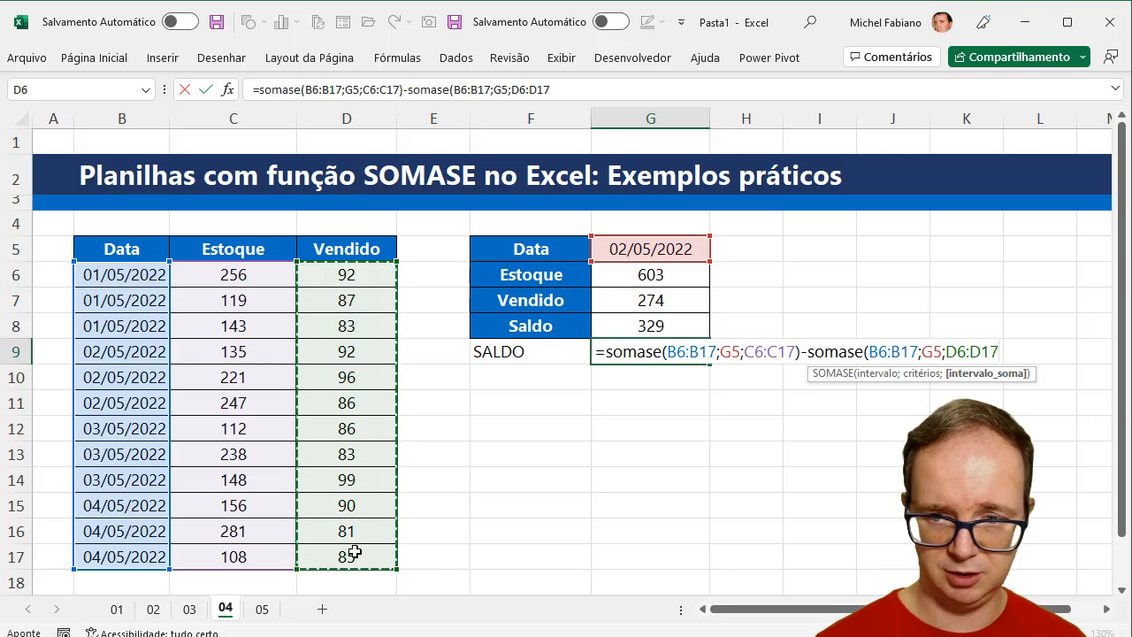
type(")")
key("Return")
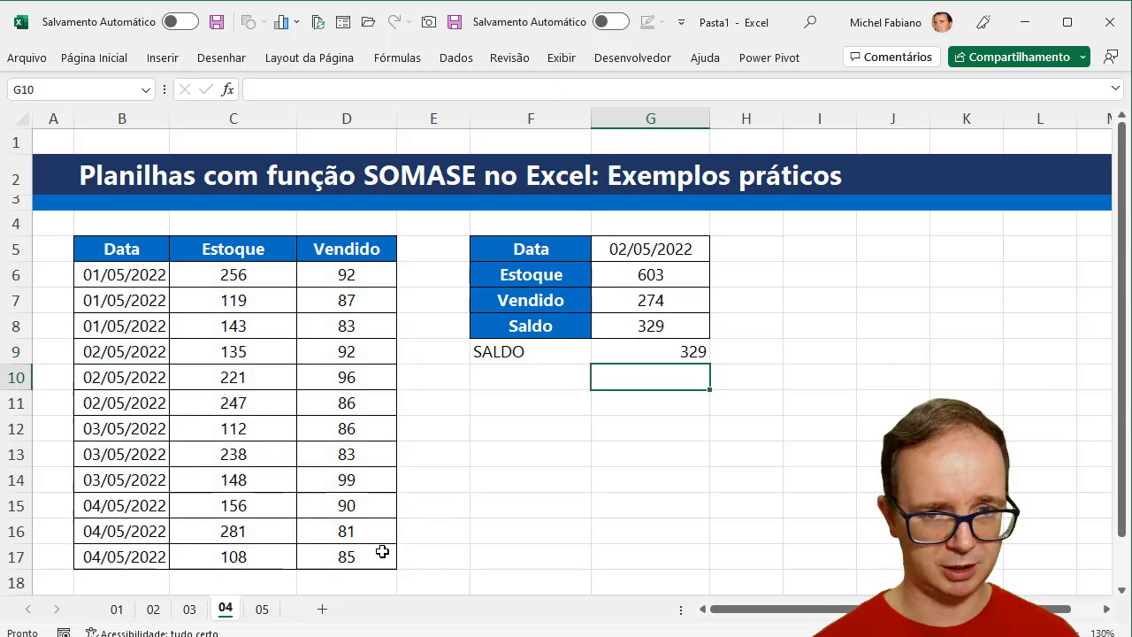
- Compare the separate calculations in F6:G8 with the single-formula balance in F9:G9
left_click_drag(546, 274, 641, 323)
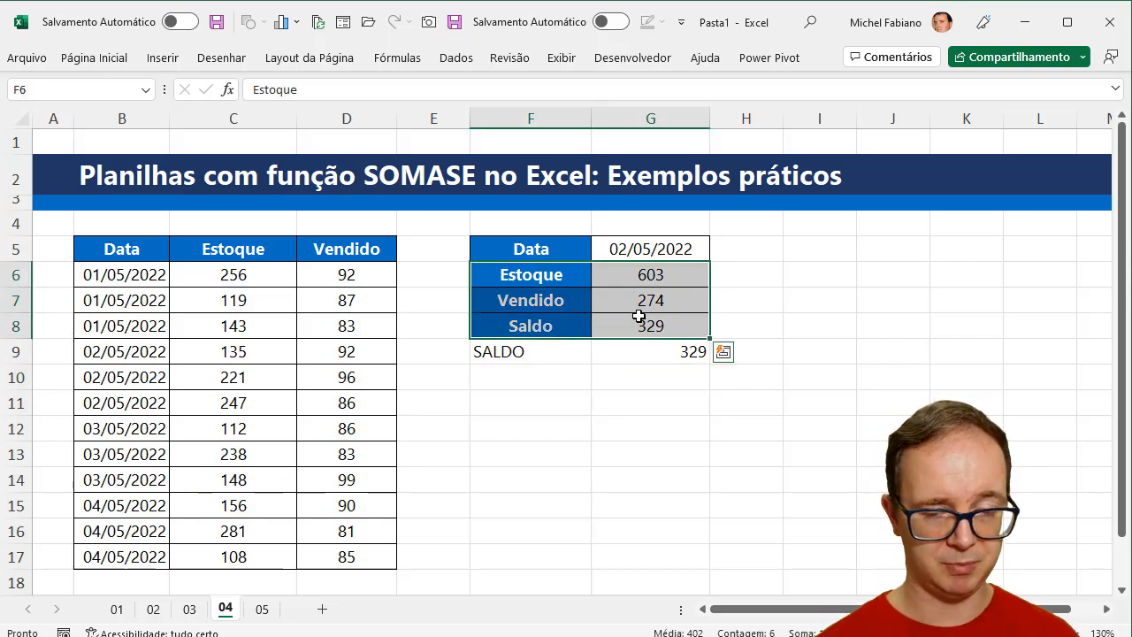
left_click_drag(525, 351, 604, 354)
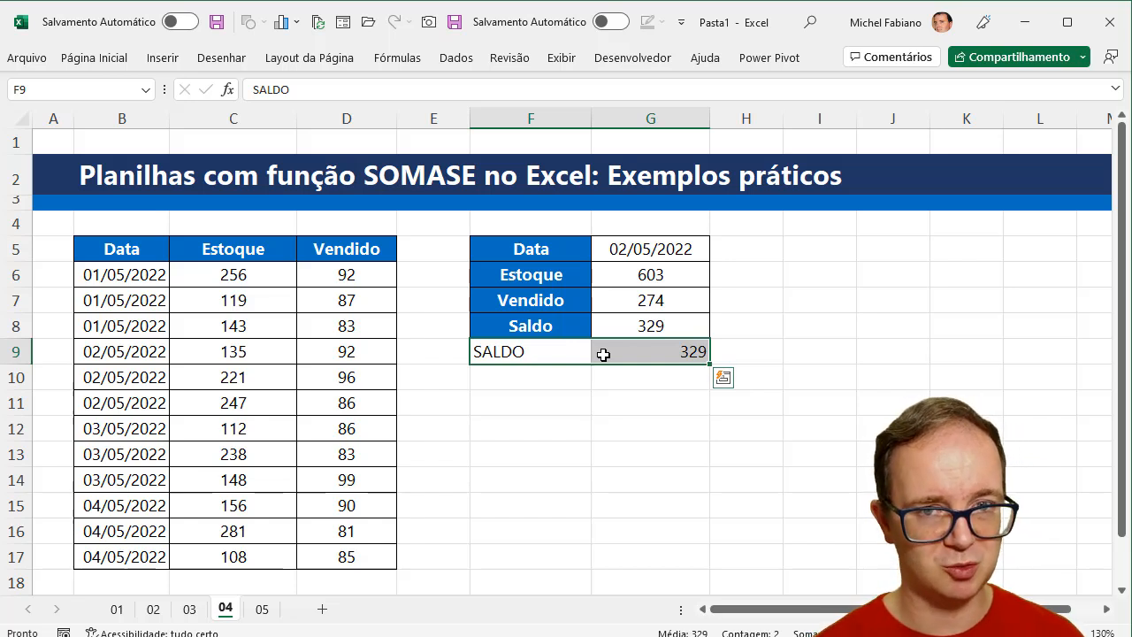
- Switch to sheet 05 and enlarge its view to 130%
left_click(263, 610)
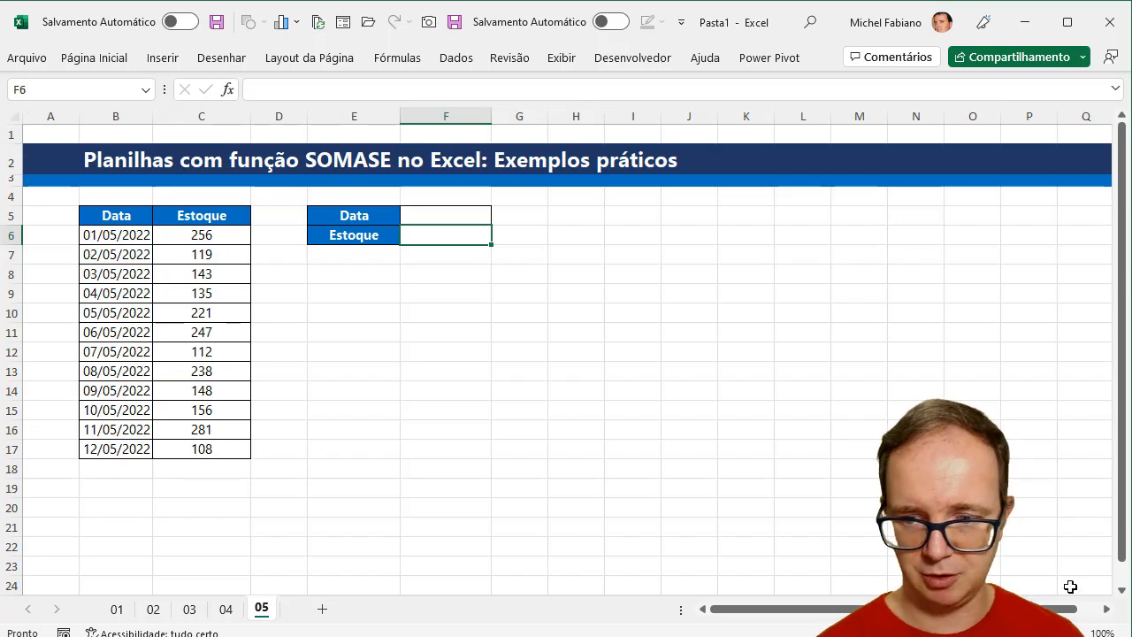
scroll(1071, 583, "up", 2)
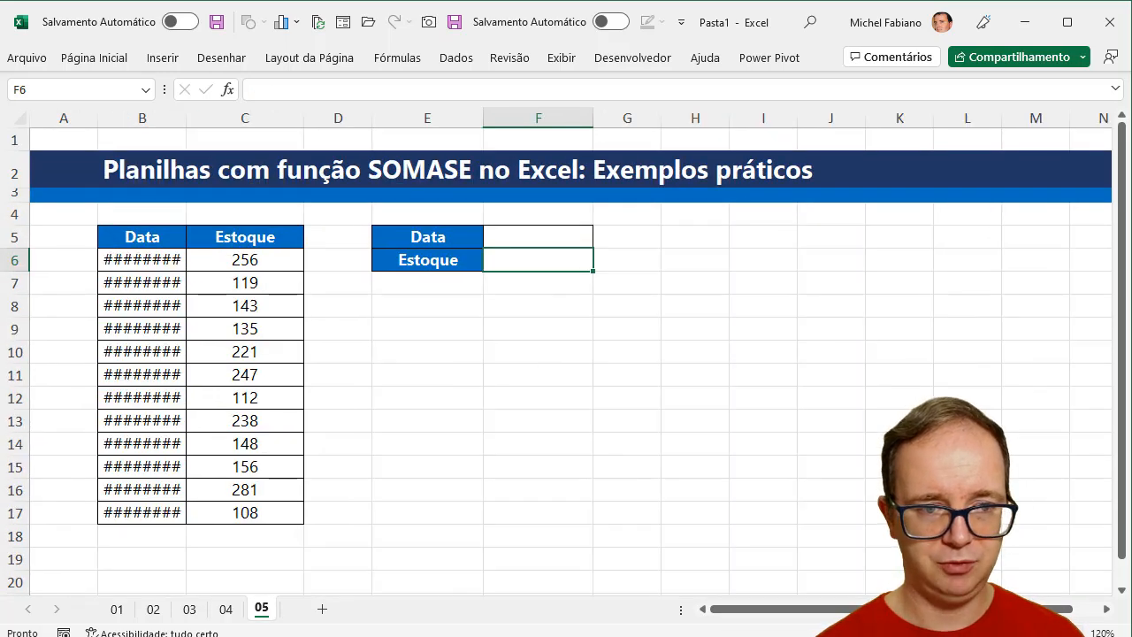
scroll(1071, 583, "up", 1)
- Enter the date 01/05/2022 in F5 beside the Data label
left_click(590, 252)
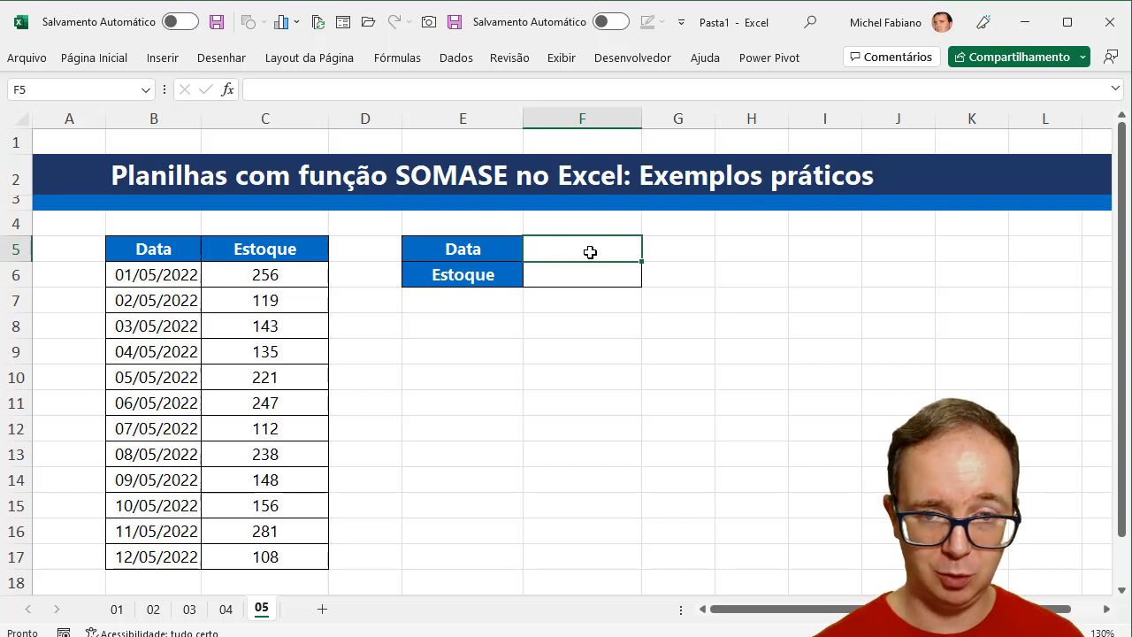
type("01/")
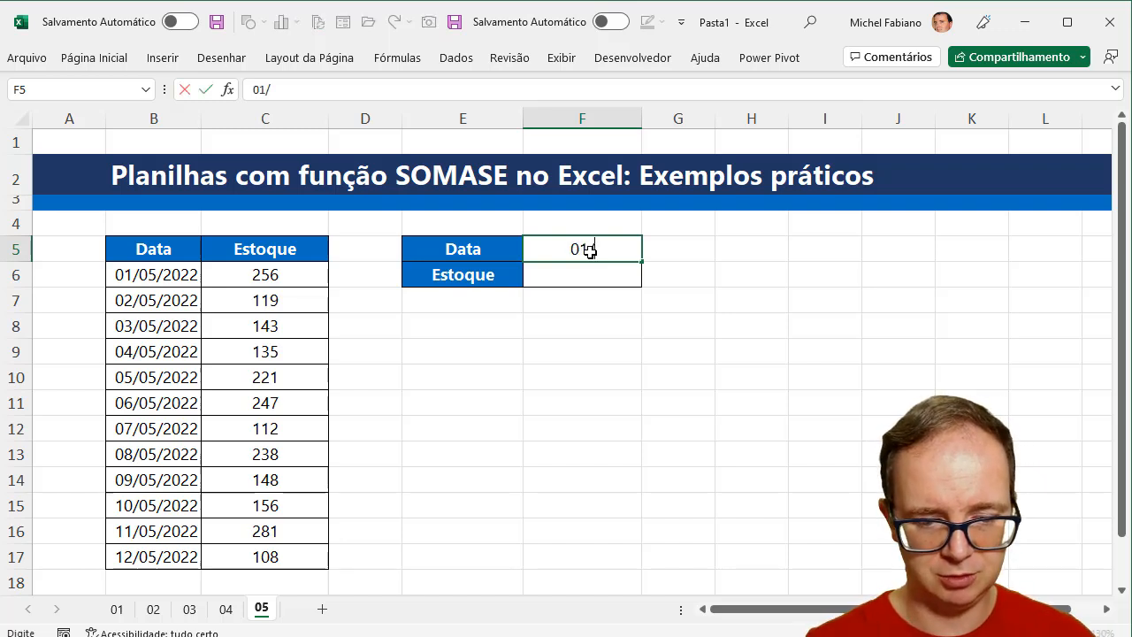
type("05/2022")
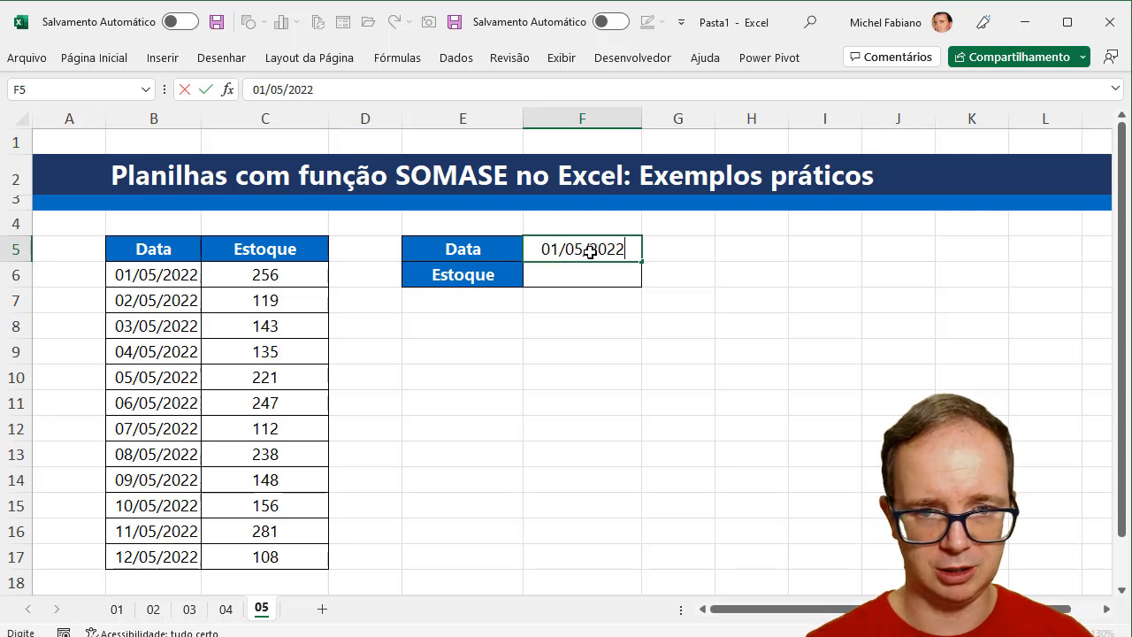
key("Return")
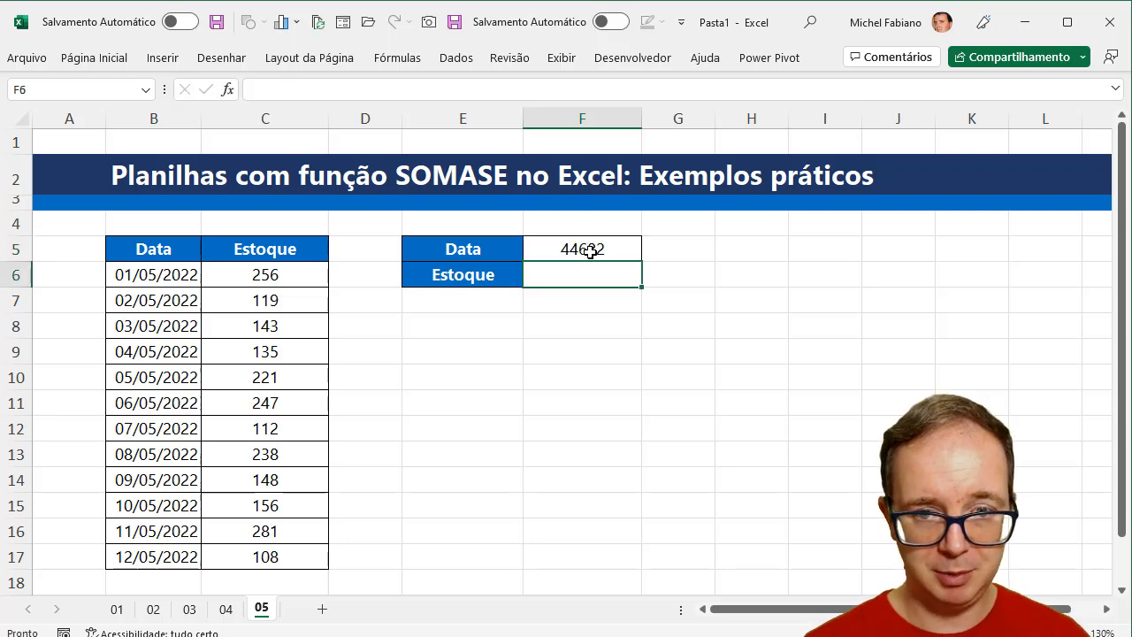
- Change the number format of cell F5 to a short date
left_click(590, 250)
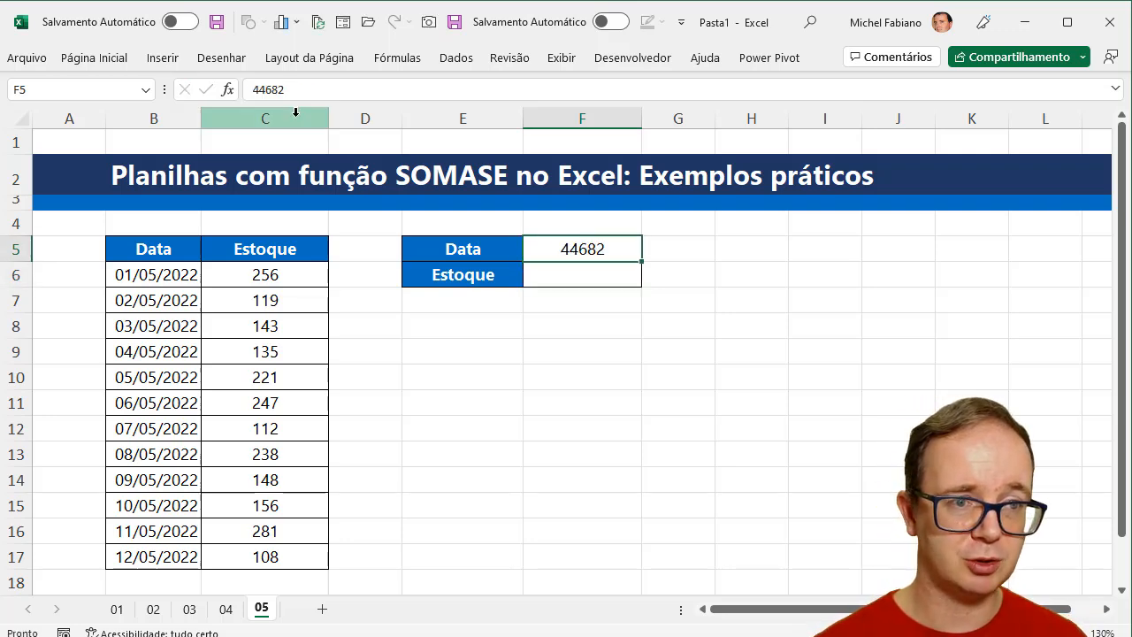
left_click(94, 57)
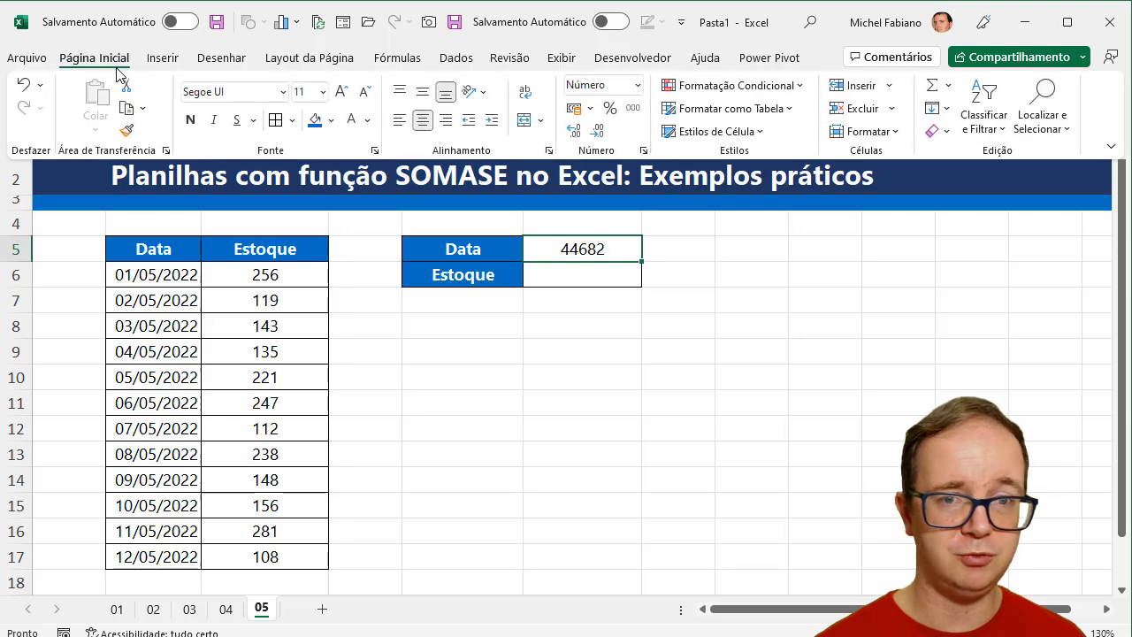
left_click(645, 88)
left_click(659, 292)
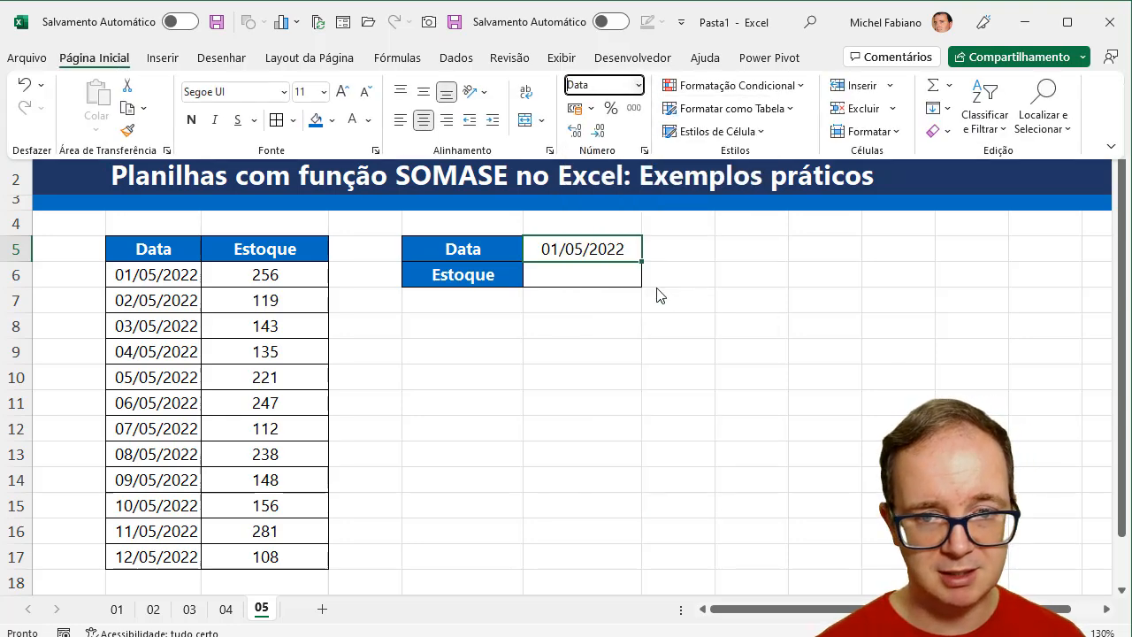
- Enter =somase(B6:B17;F5;C6:C17) in F6 to total the stock for the date in F5
left_click(619, 281)
left_click(620, 281)
type("=so")
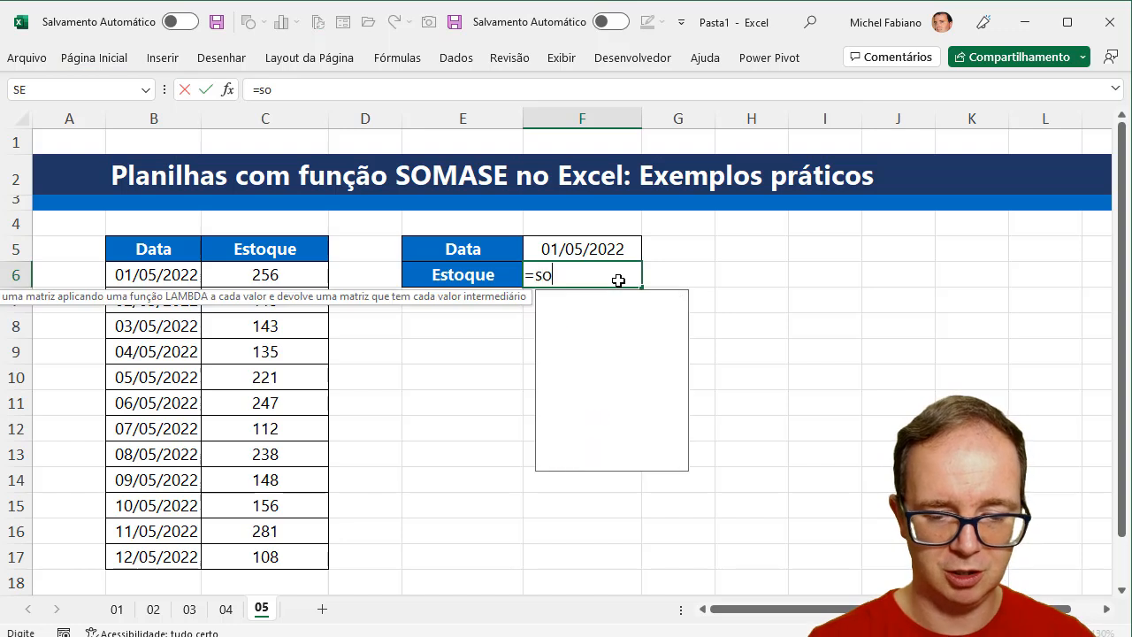
type("mase(")
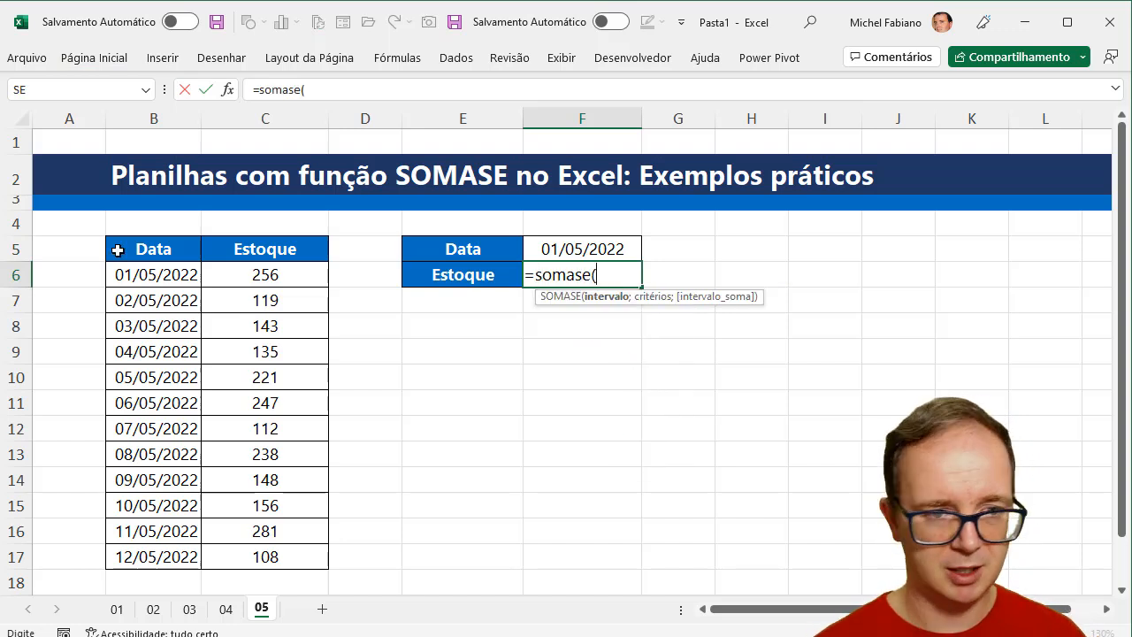
left_click(134, 275)
left_click_drag(134, 275, 159, 551)
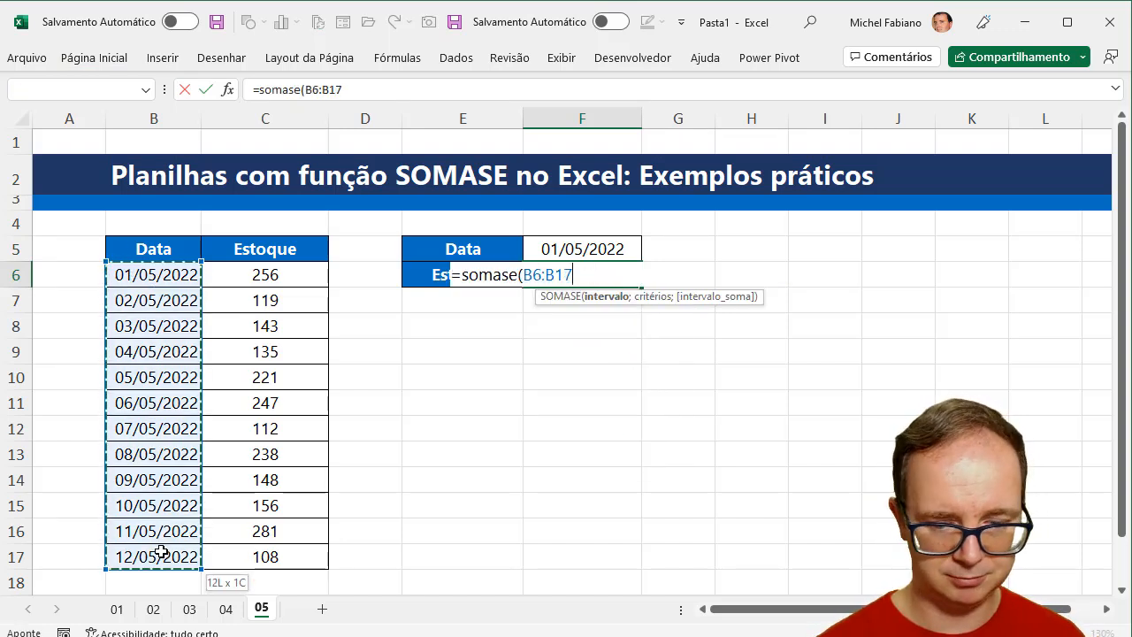
type(";")
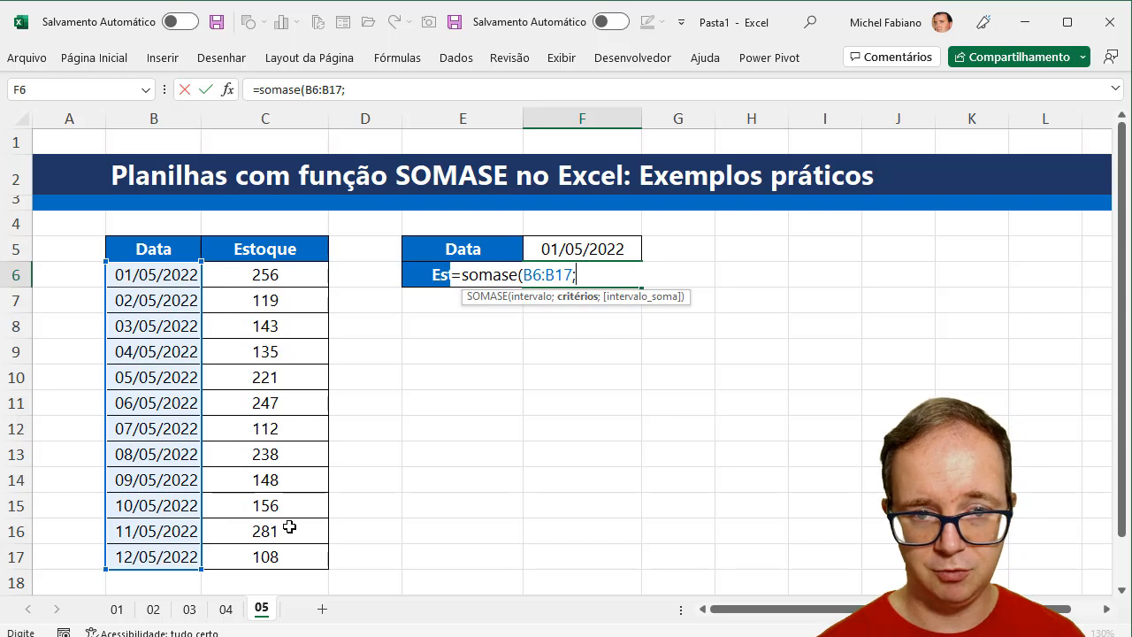
left_click(605, 248)
type(";")
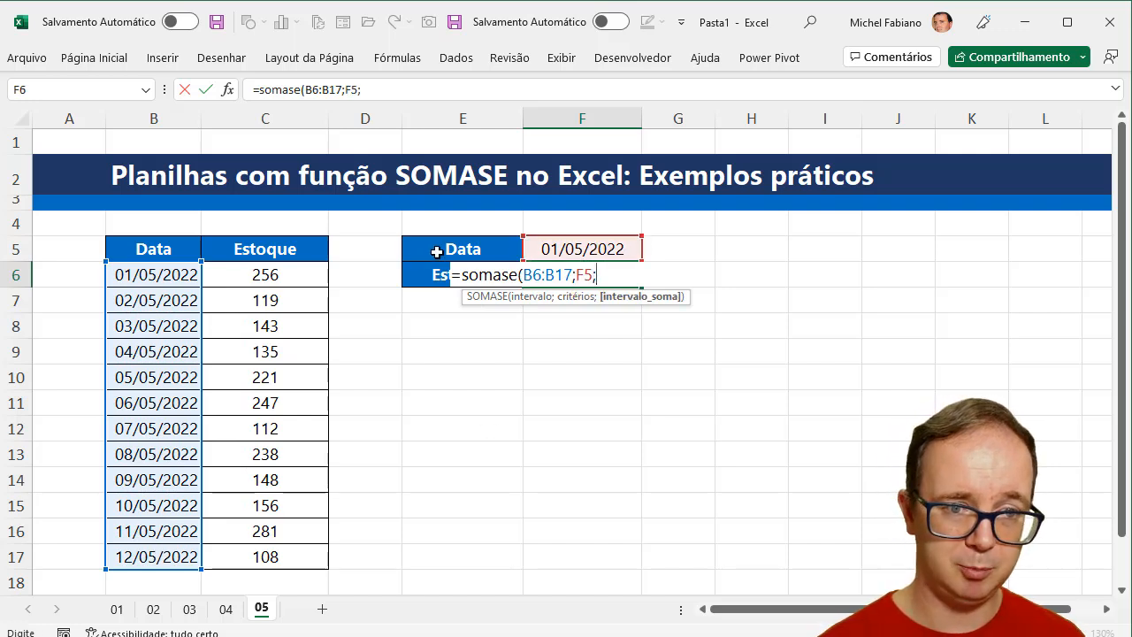
left_click_drag(304, 274, 279, 556)
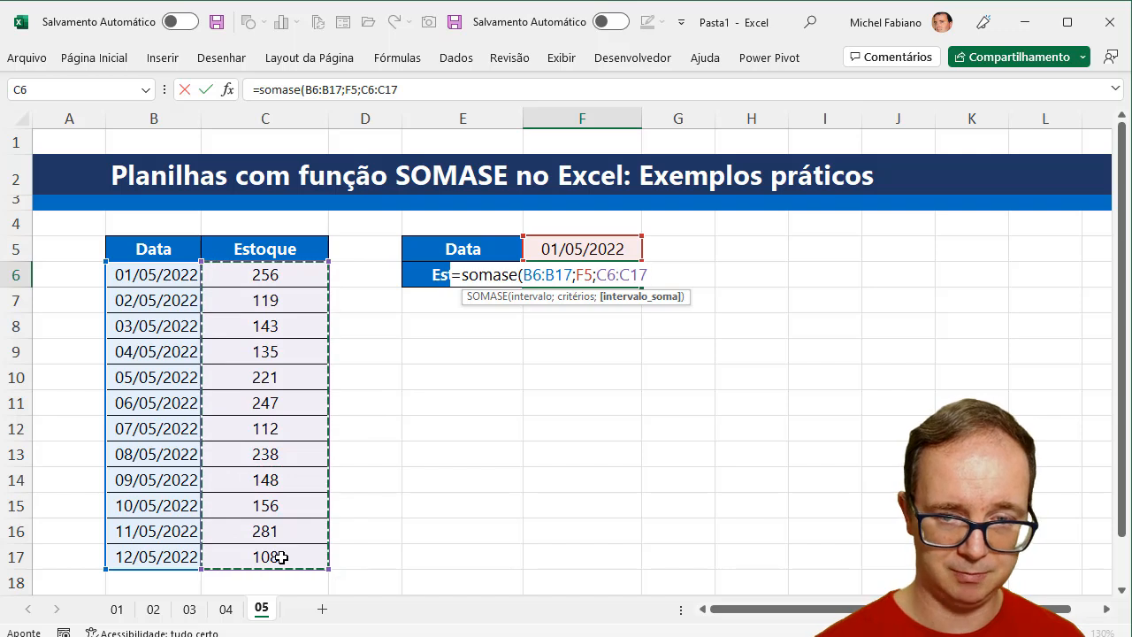
key("Return")
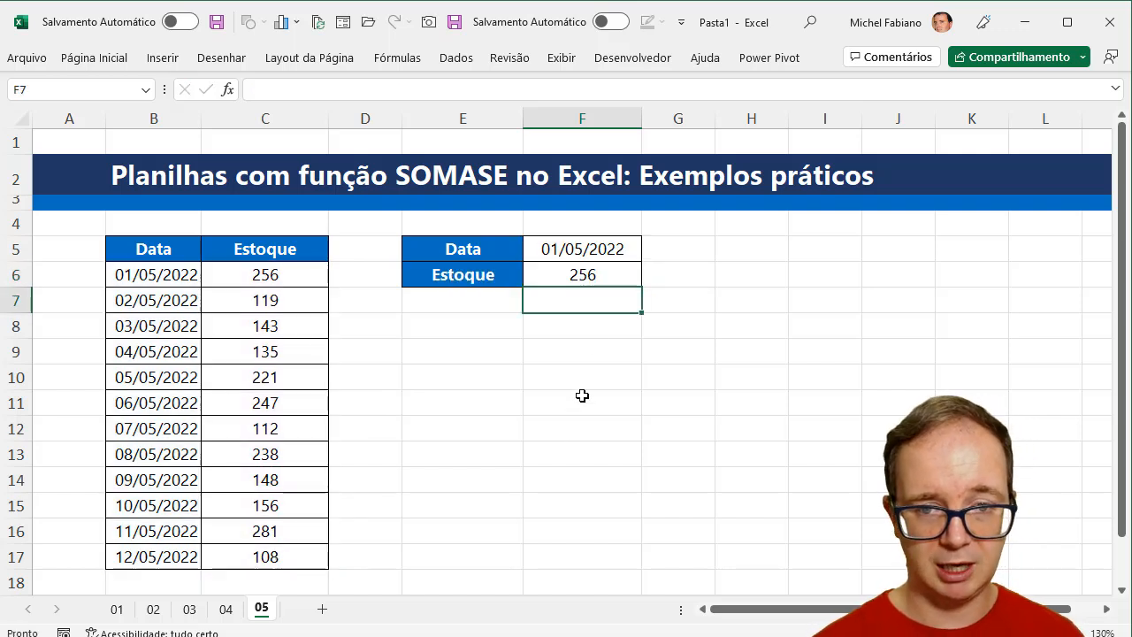
- Change the date in F5 to 02/05/2022 to test the stock formula
double_click(560, 250)
key("BackSpace")
type("2")
key("Return")
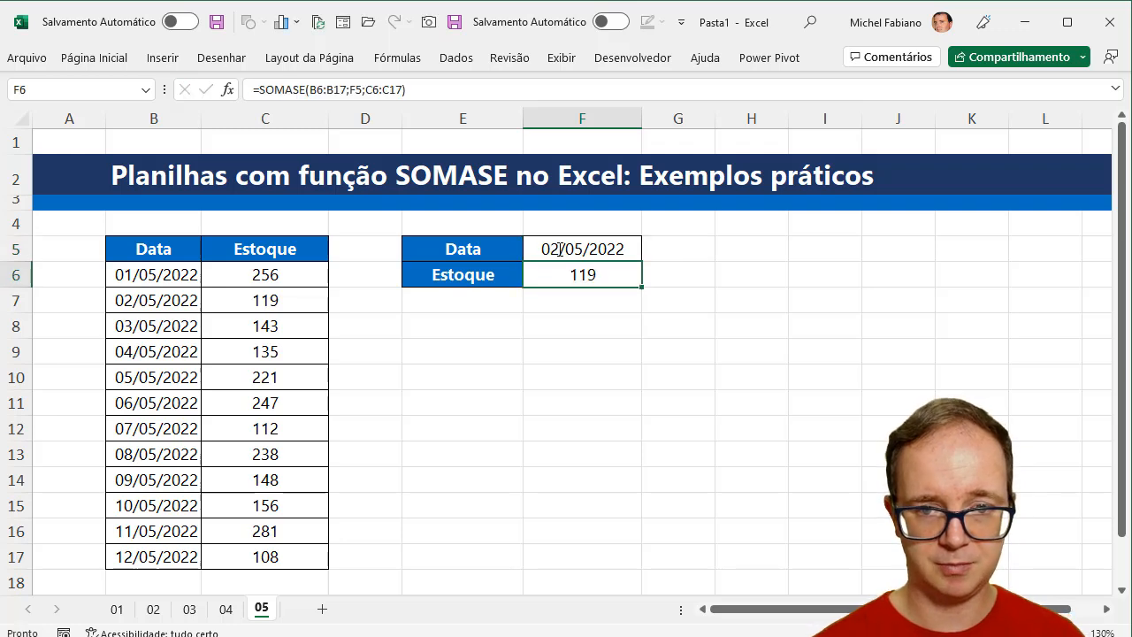
- Set the date in F5 to 03/05/2022
double_click(559, 249)
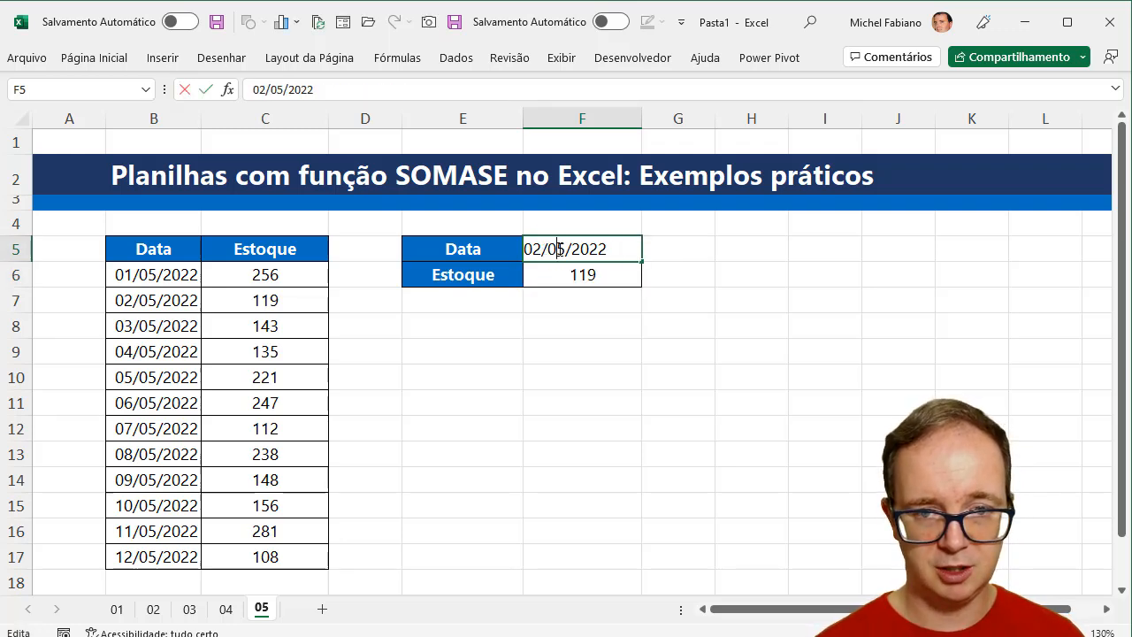
key("BackSpace")
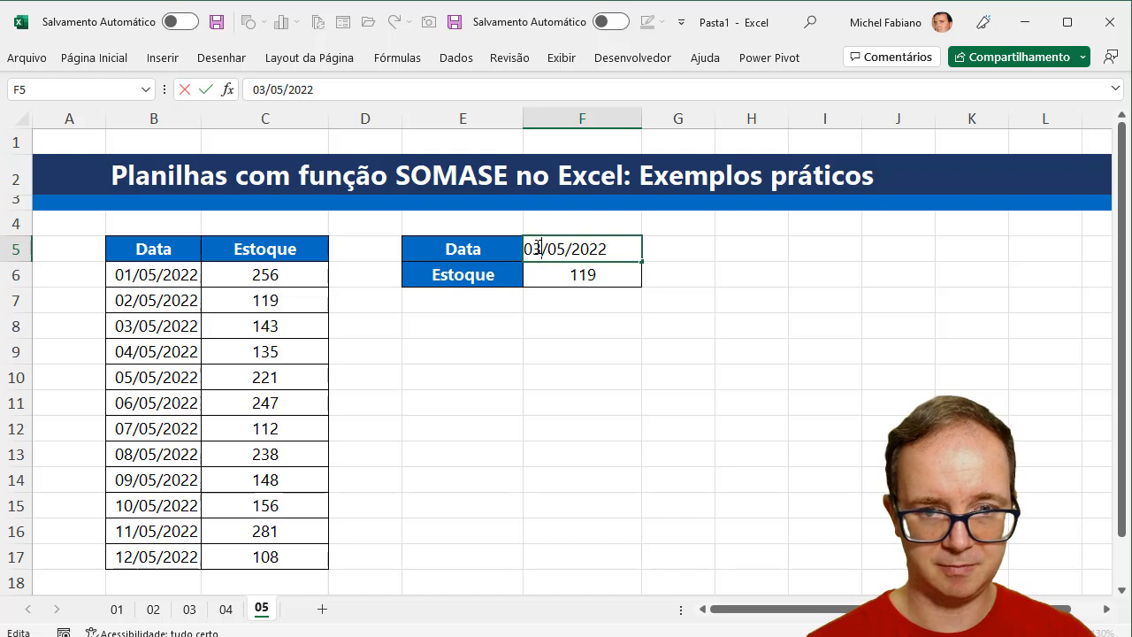
type("3")
key("Return")
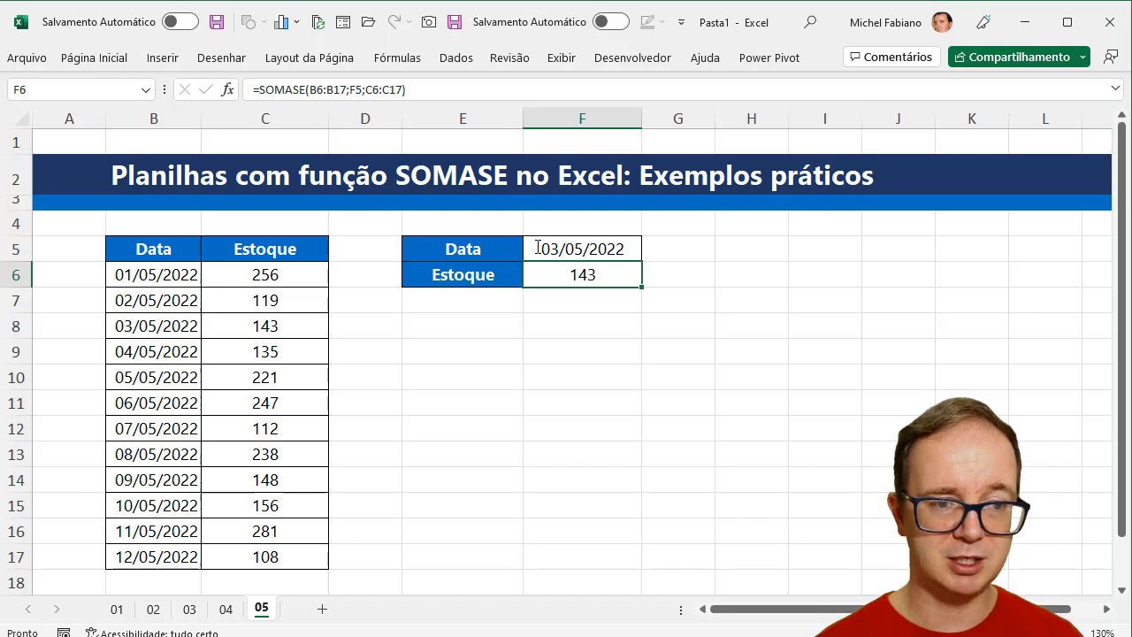
- Review the dates in B6:B17 and the stock values beside them in column C
left_click_drag(165, 276, 153, 563)
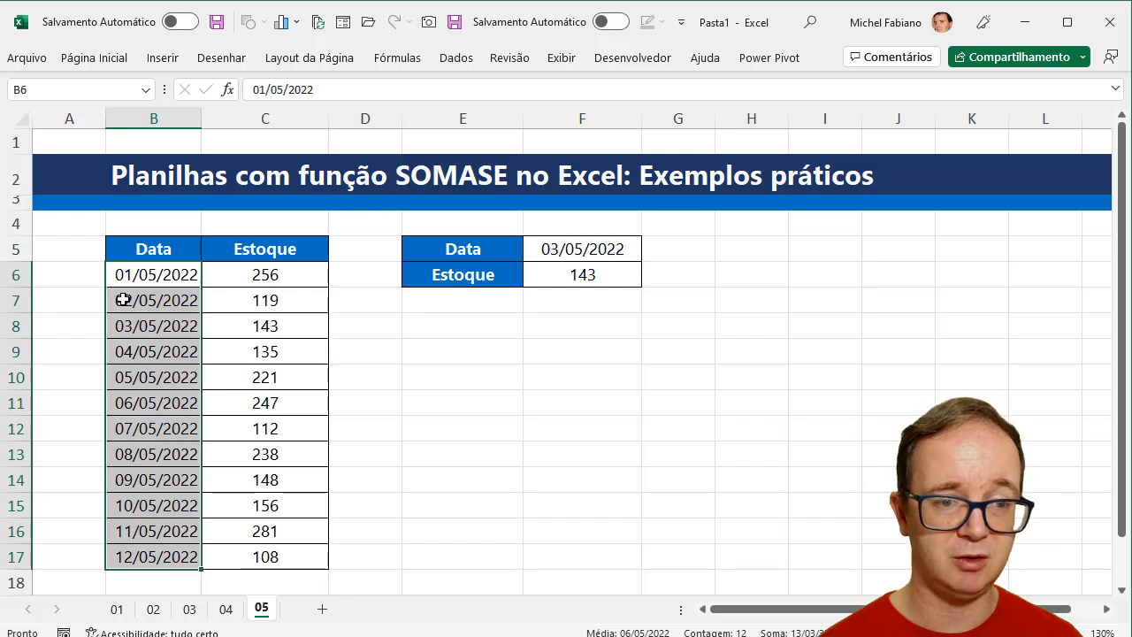
left_click_drag(273, 280, 279, 297)
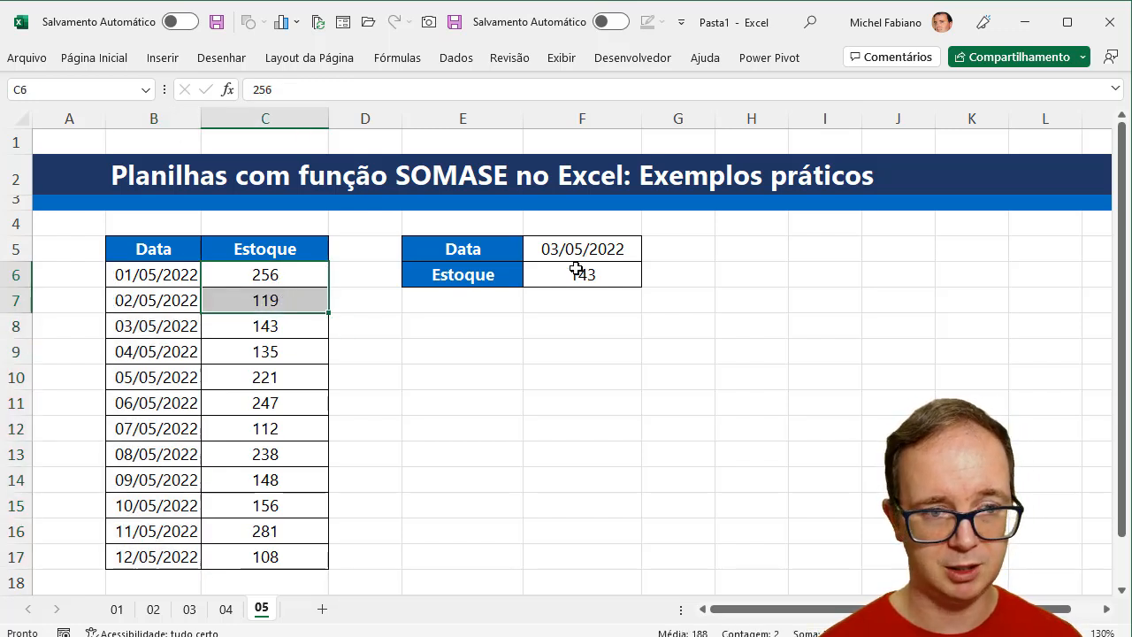
left_click_drag(156, 281, 245, 551)
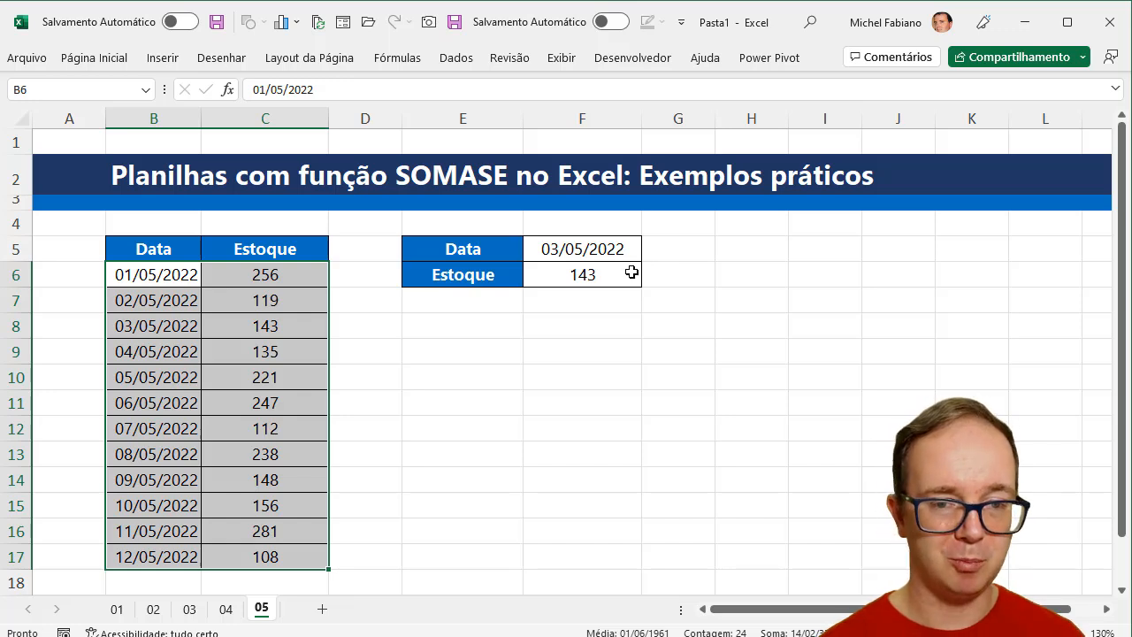
- Enter the label DATA in E8, below the first date and stock block
left_click(481, 322)
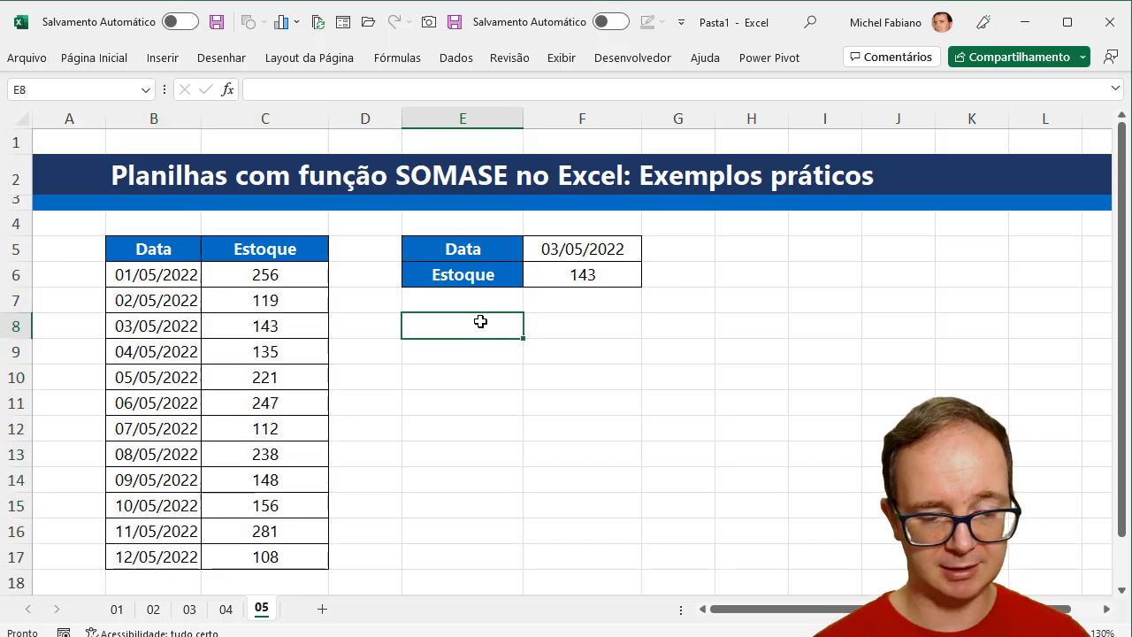
type("DATA")
key("Tab")
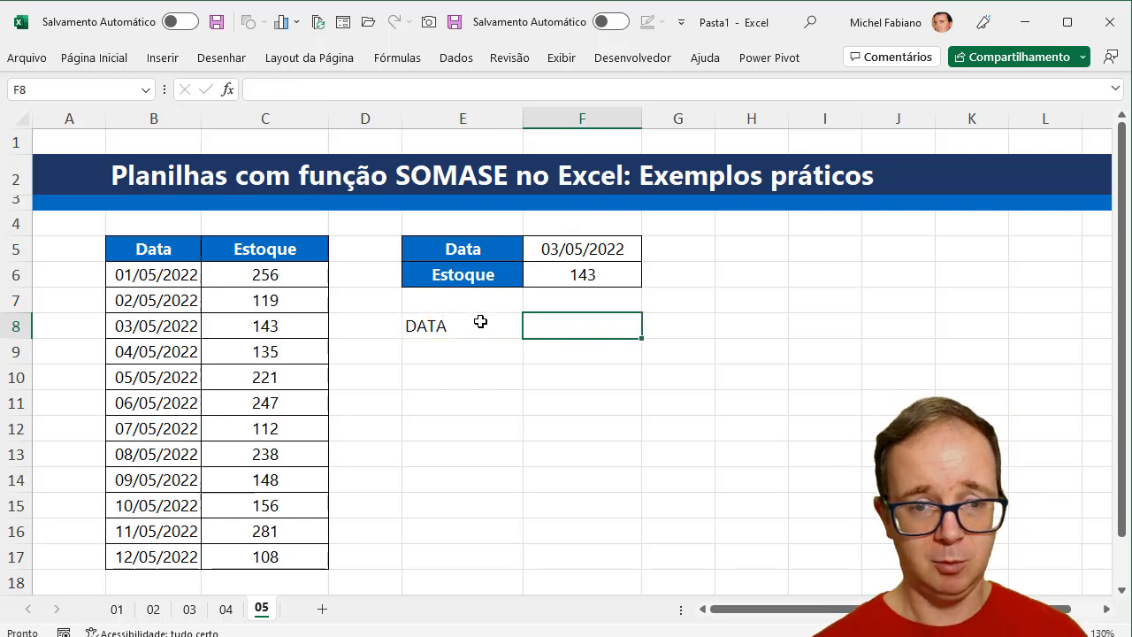
- Copy the formatting of the Data and Estoque block E5:F6 onto E8:F9
left_click_drag(463, 248, 539, 268)
left_click(94, 58)
left_click(128, 130)
left_click_drag(465, 323, 558, 352)
- Enter the date 05/05/2022 in F8 and the label Estoque in E9
left_click(568, 331)
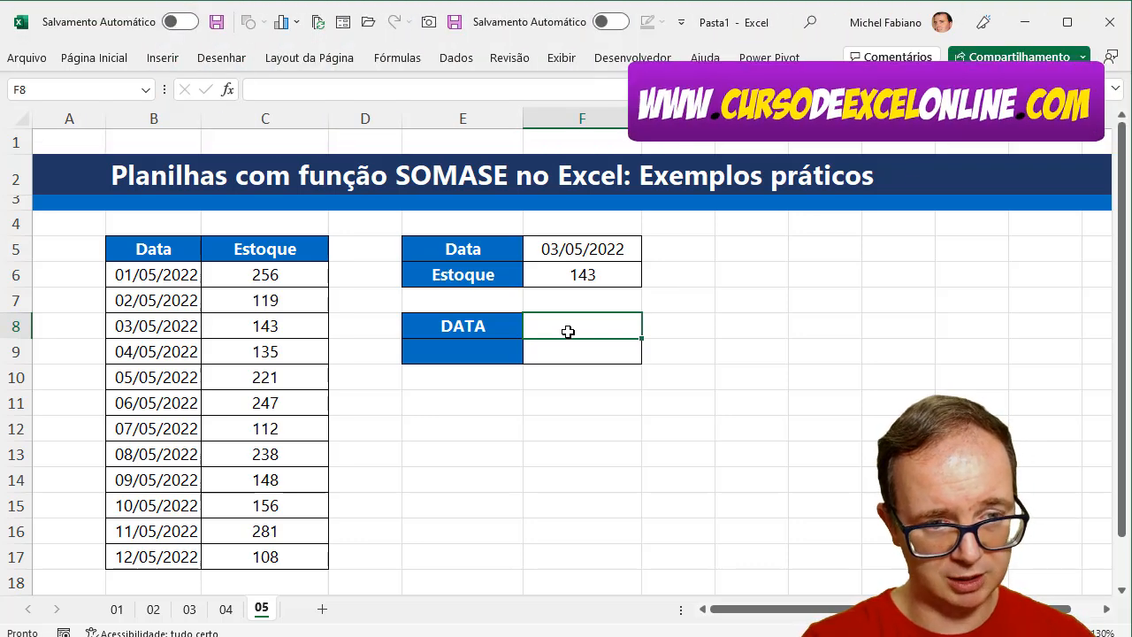
type("0")
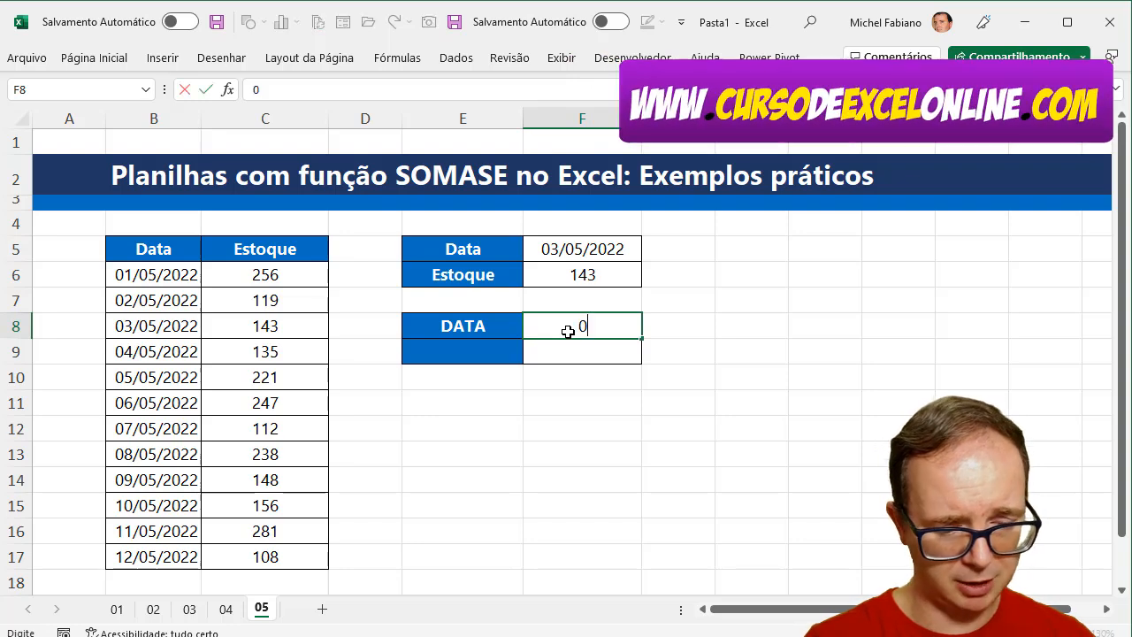
type("5/")
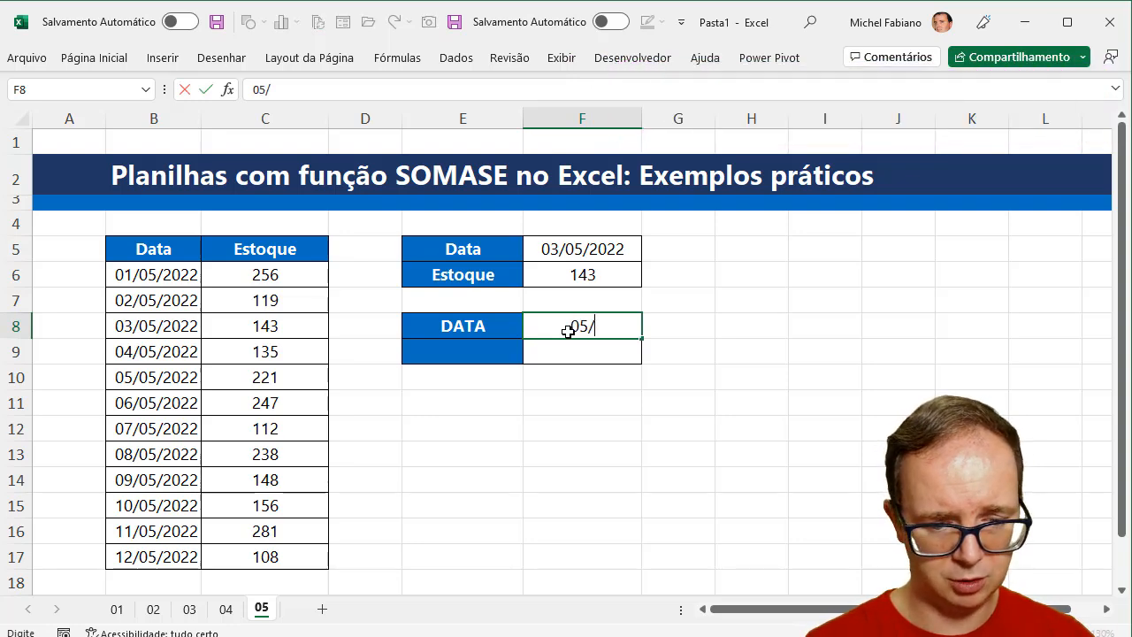
type("05/2022")
key("Return")
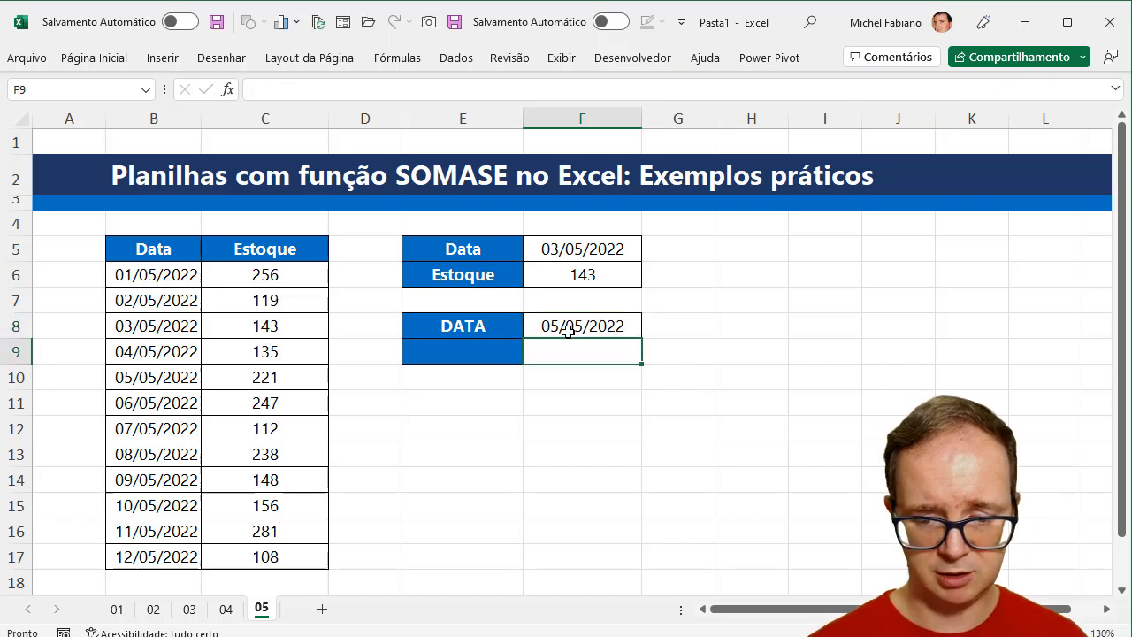
key("Left")
type("Estoque")
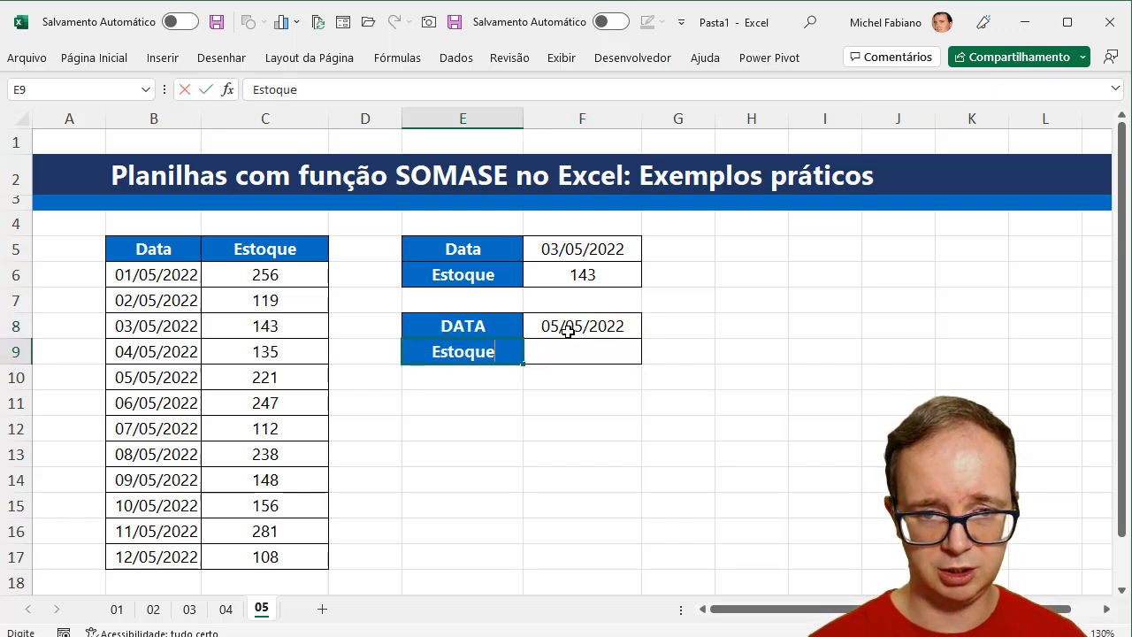
key("Tab")
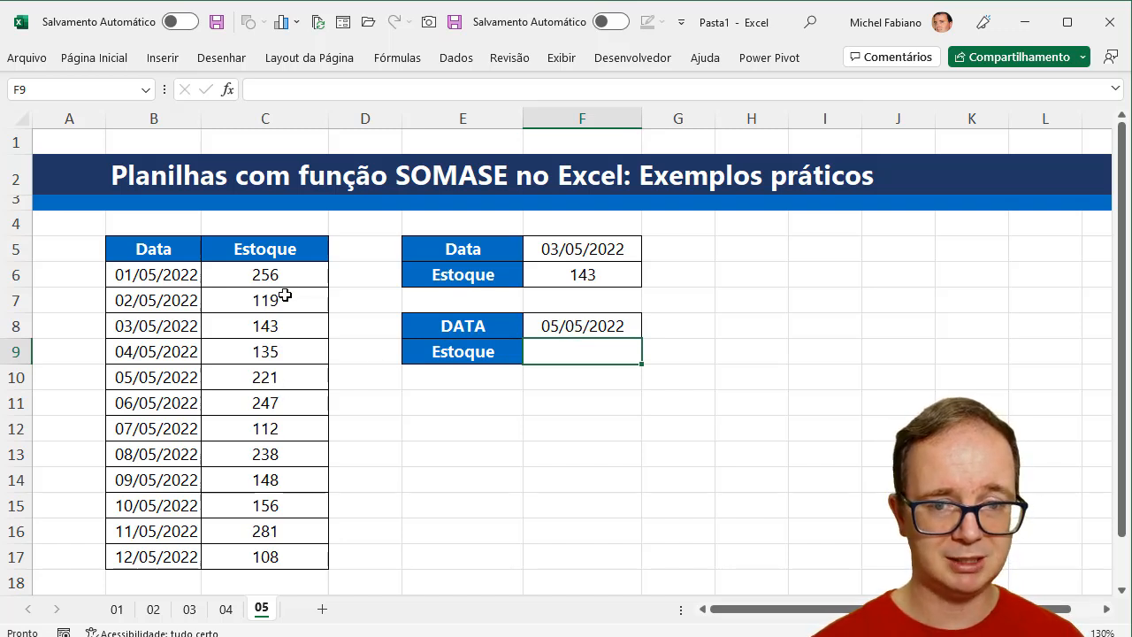
- Enter =somase(B6:B17;"<="&F8;C6:C17) in F9 to total the stock up to the date in F8
type("=somase(")
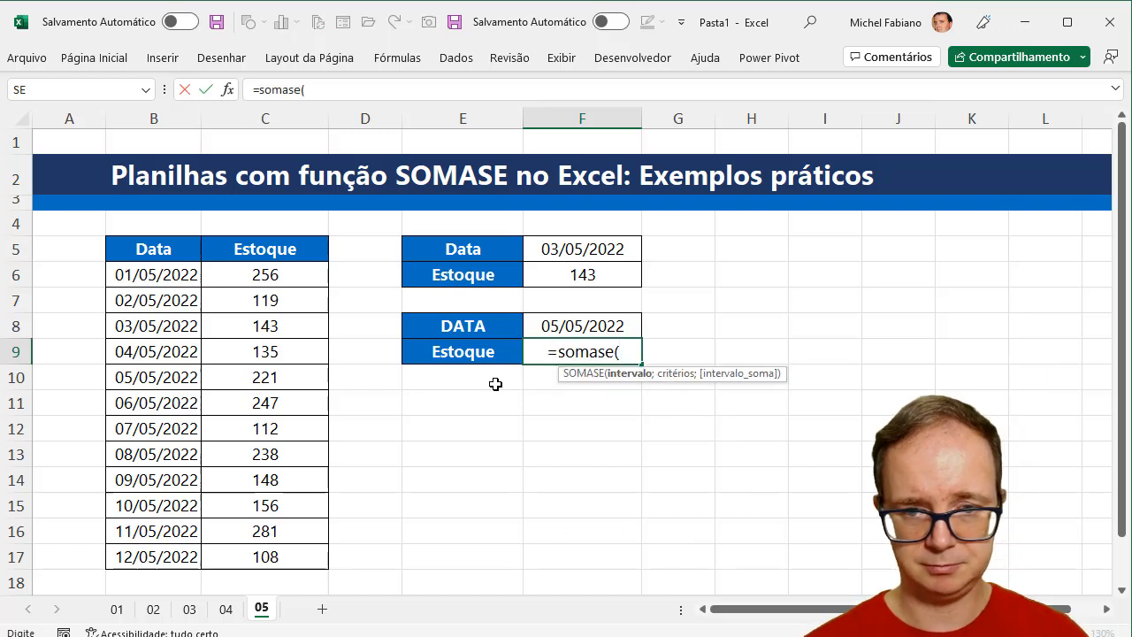
left_click_drag(182, 276, 181, 553)
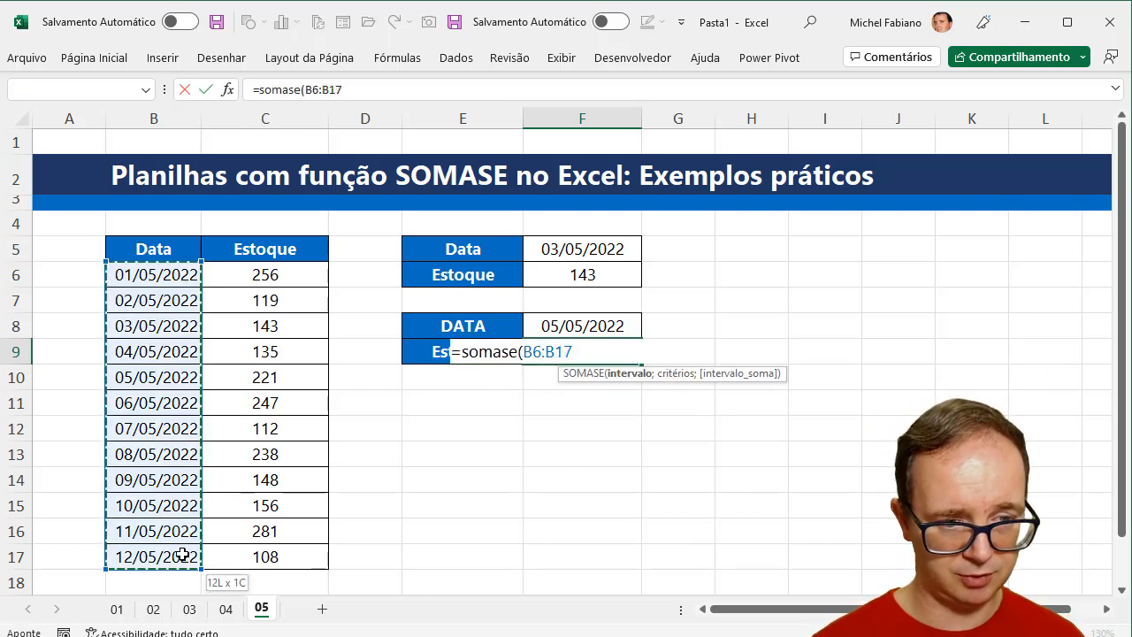
type(";\"<=")
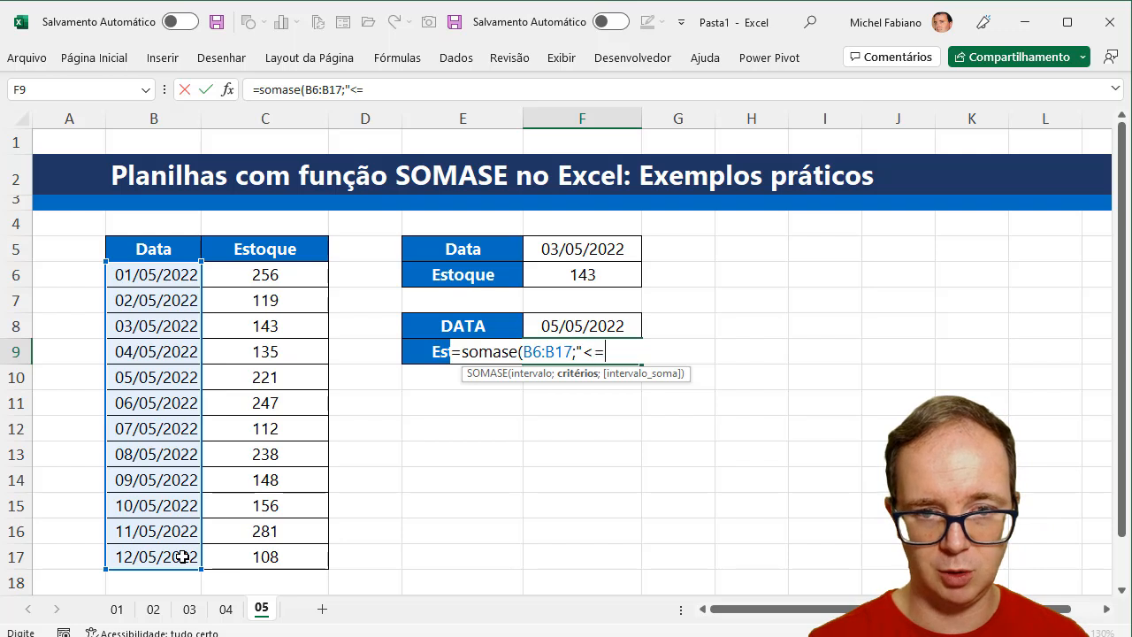
type("\"&")
left_click(582, 324)
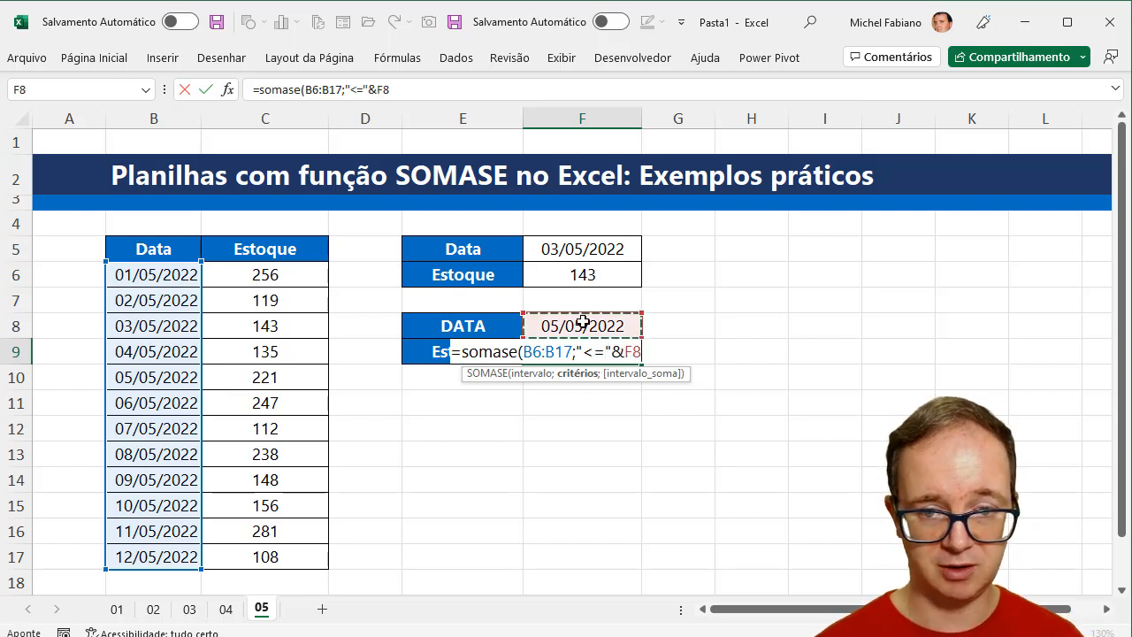
type(";")
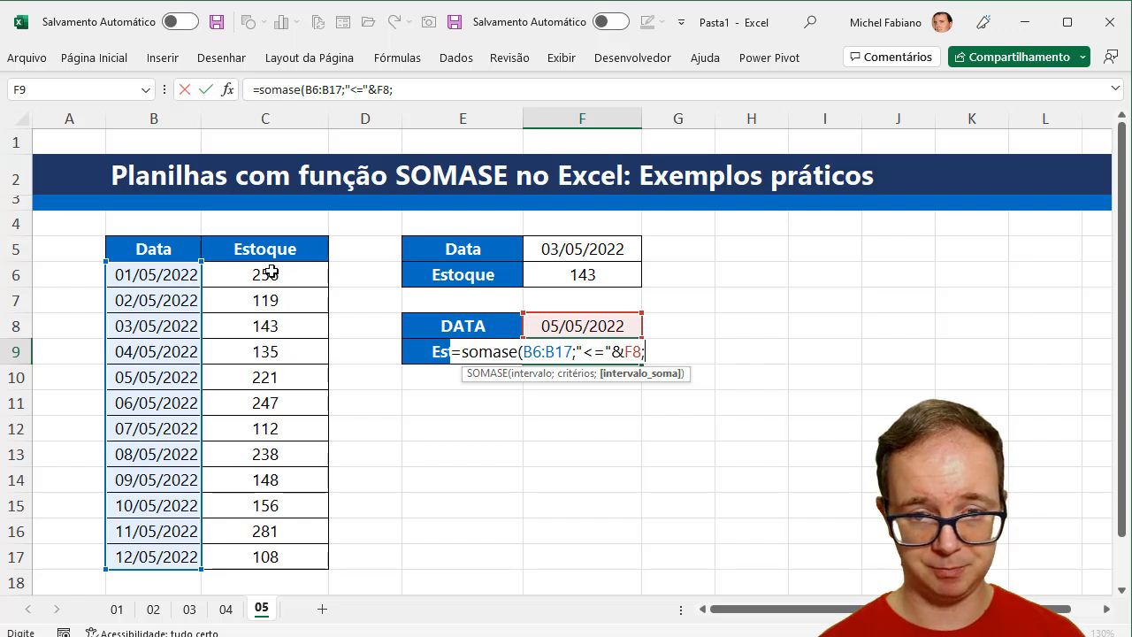
left_click_drag(270, 272, 286, 552)
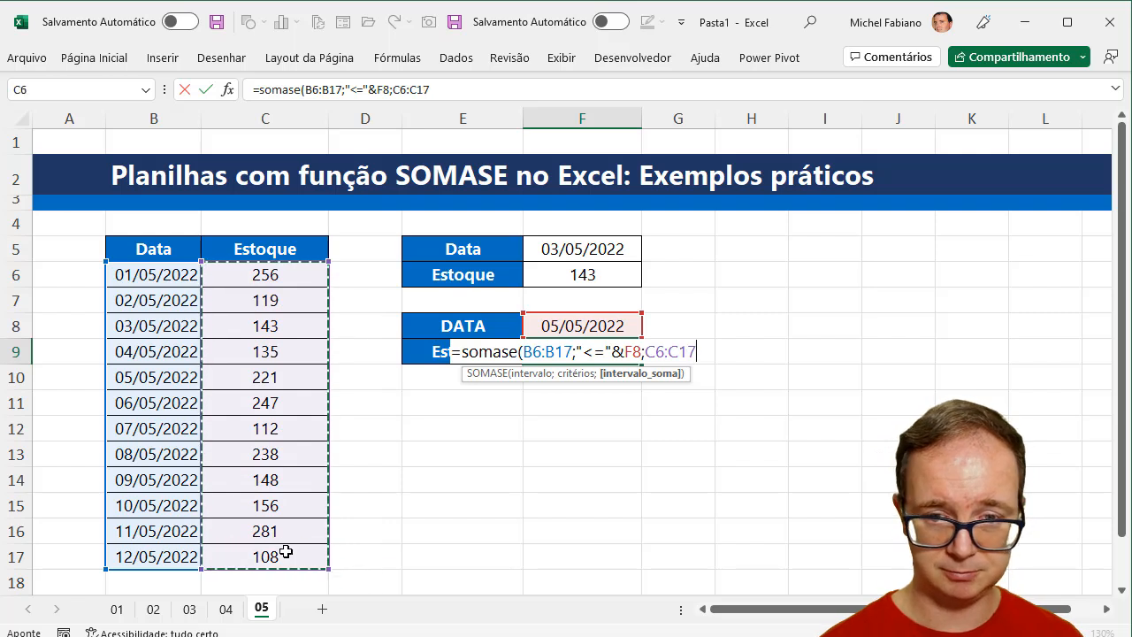
key("Return")
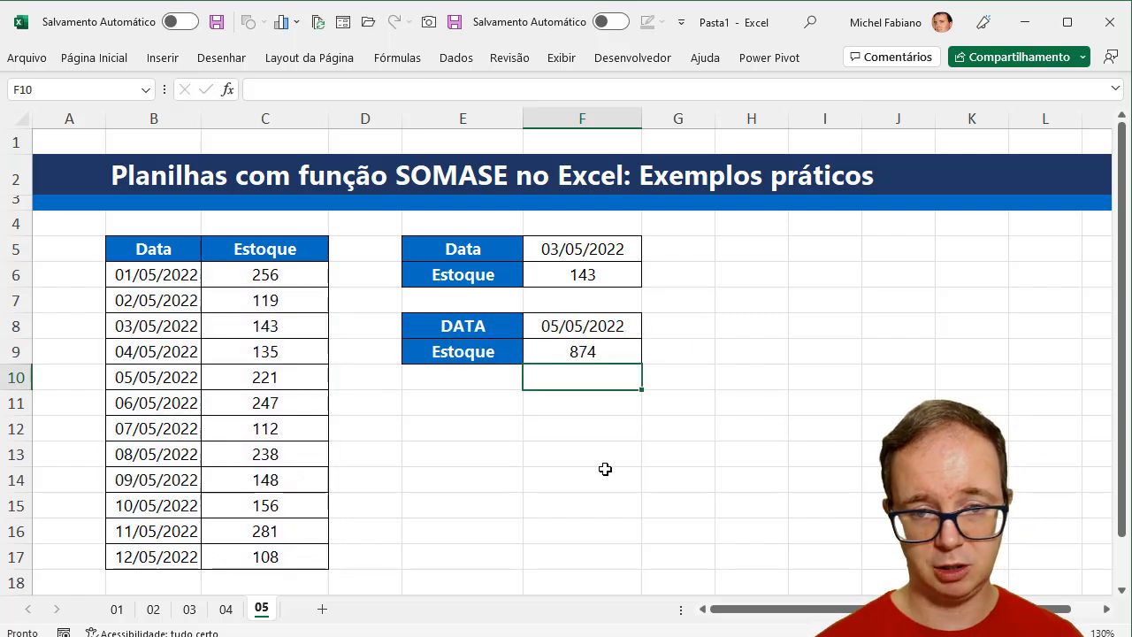
- Enter a soma formula over C6:C10 in G9 to cross-check the accumulated stock in F9
left_click(705, 351)
type("=soma(")
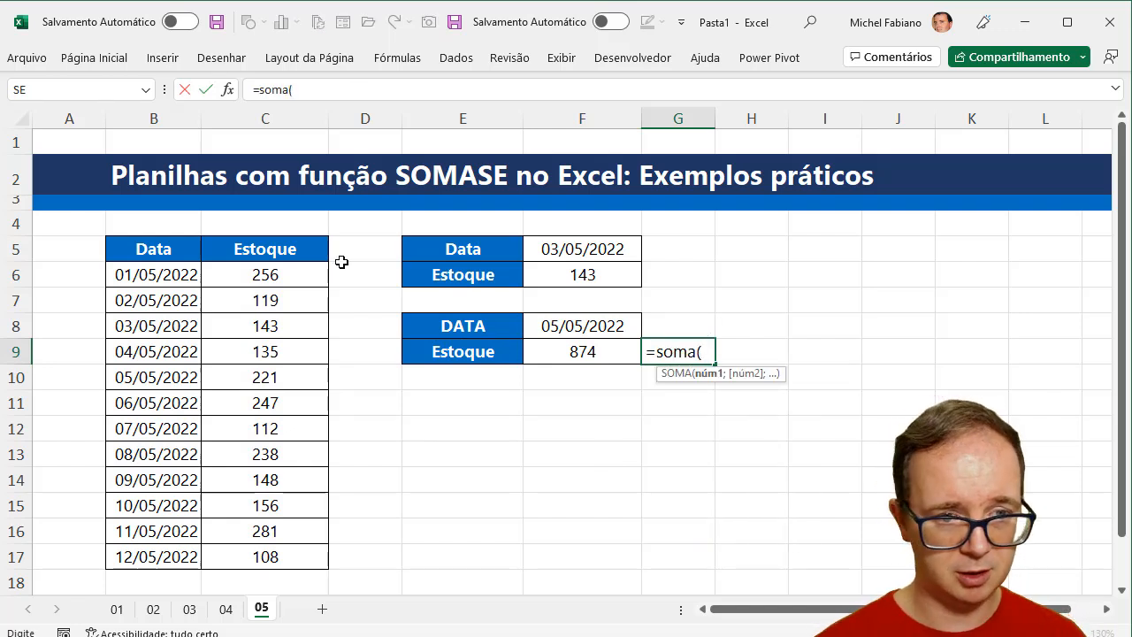
left_click_drag(296, 272, 287, 374)
key("Return")
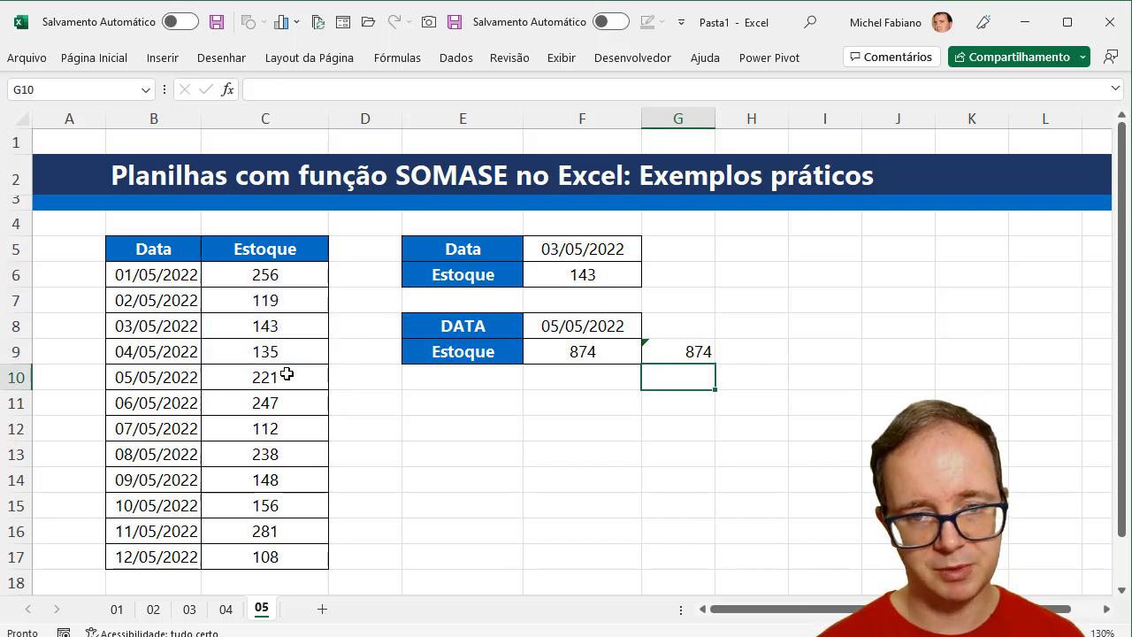
- Set the date in F8 to 10/05/2022 and discard the stray entry in F9
double_click(552, 327)
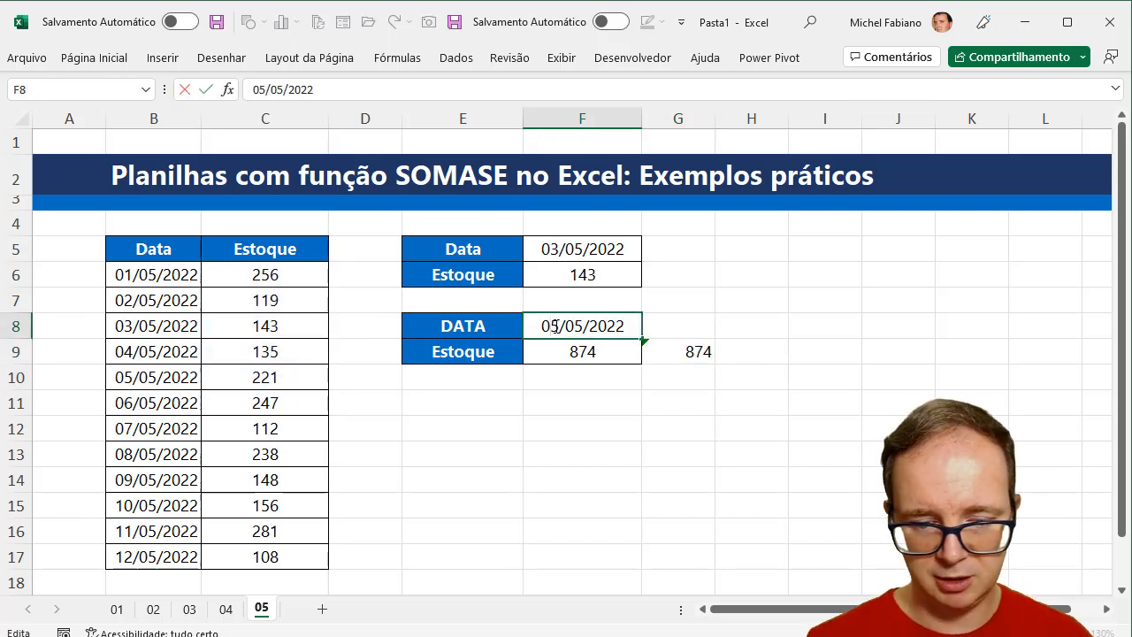
key("BackSpace")
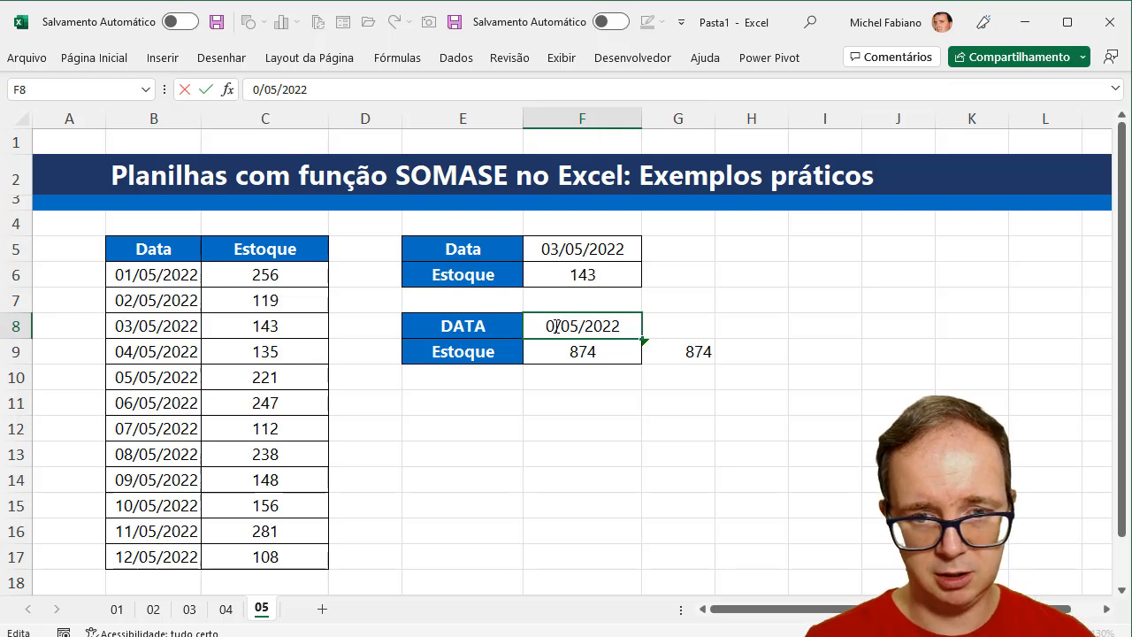
key("BackSpace")
type("10")
key("Return")
type("]")
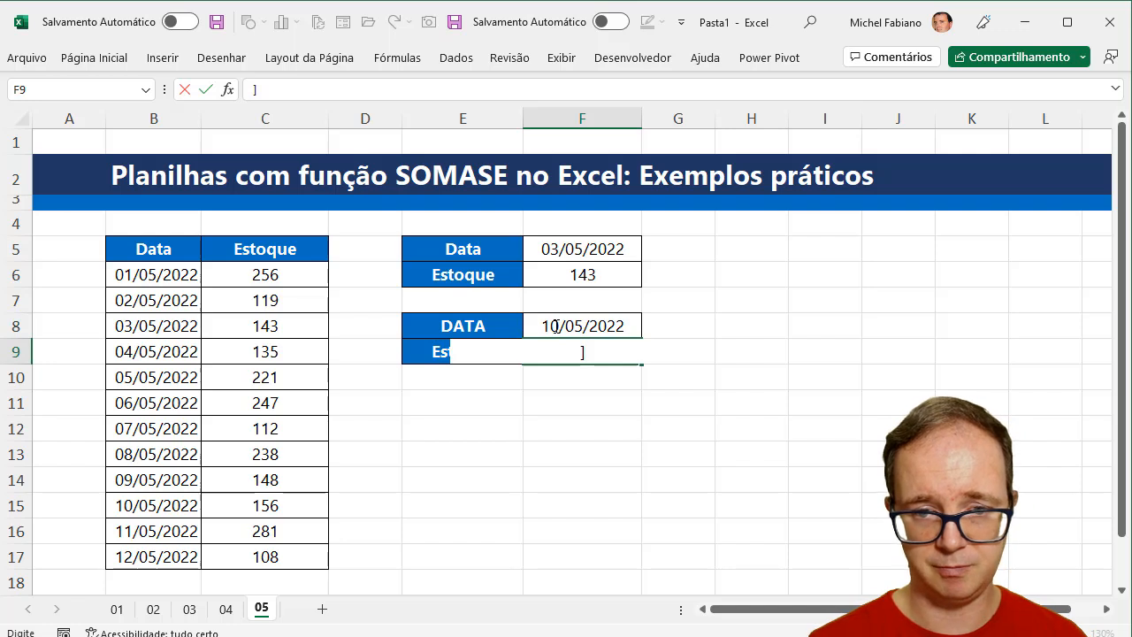
key("Escape")
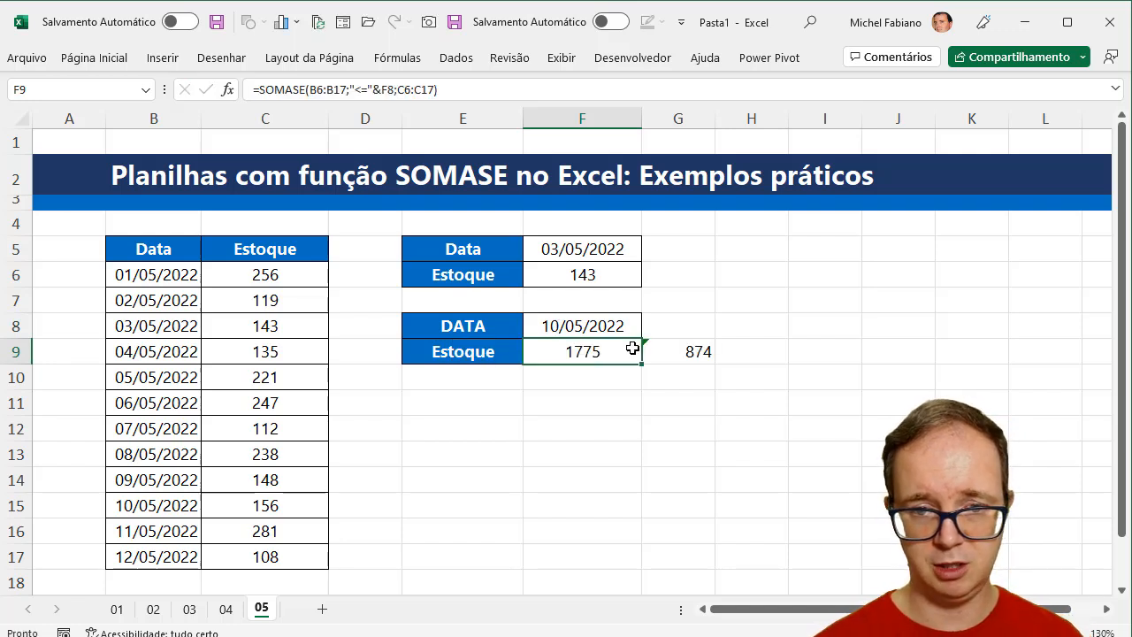
- Check the stock values in C6:C15 that fall within the 10/05/2022 limit, including those in C10:C15
left_click(300, 503)
left_click_drag(302, 441, 313, 283)
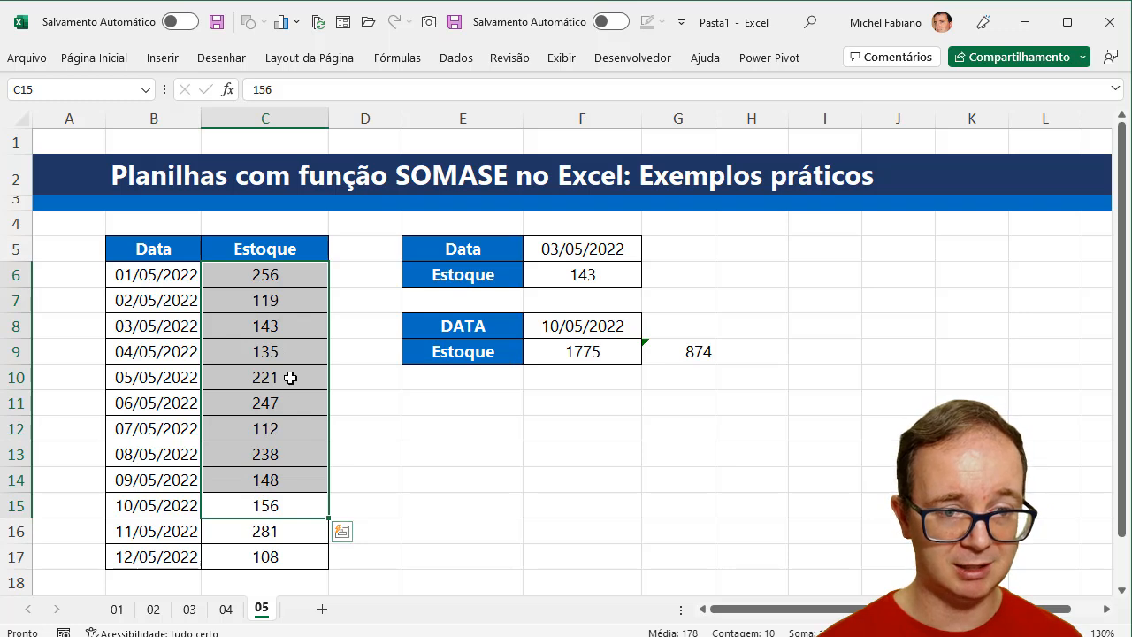
left_click_drag(291, 378, 285, 498)
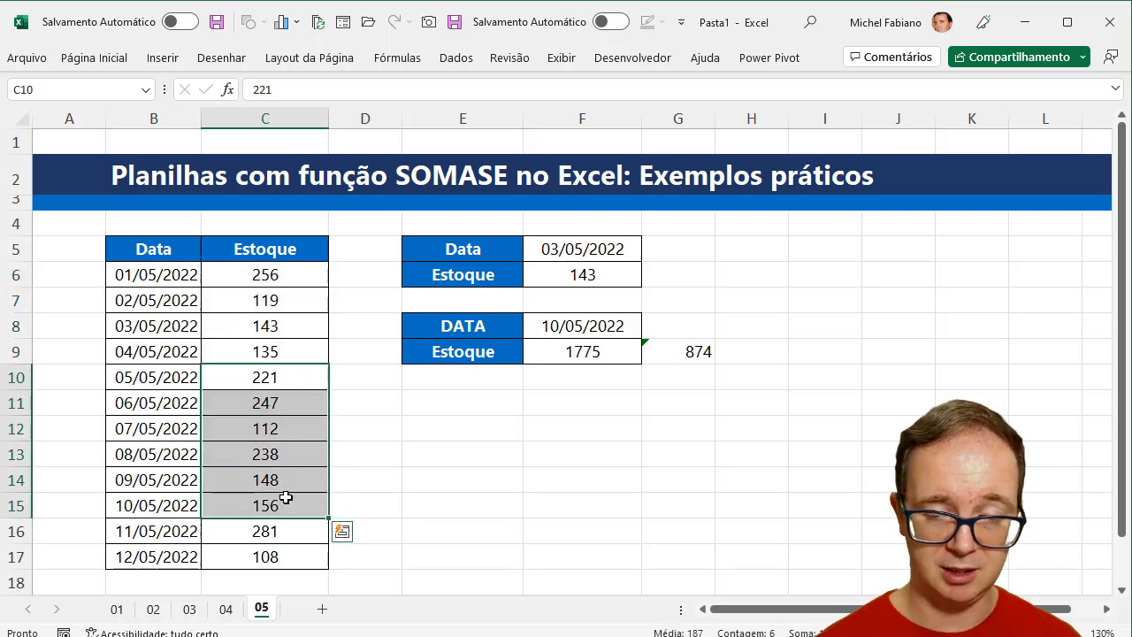